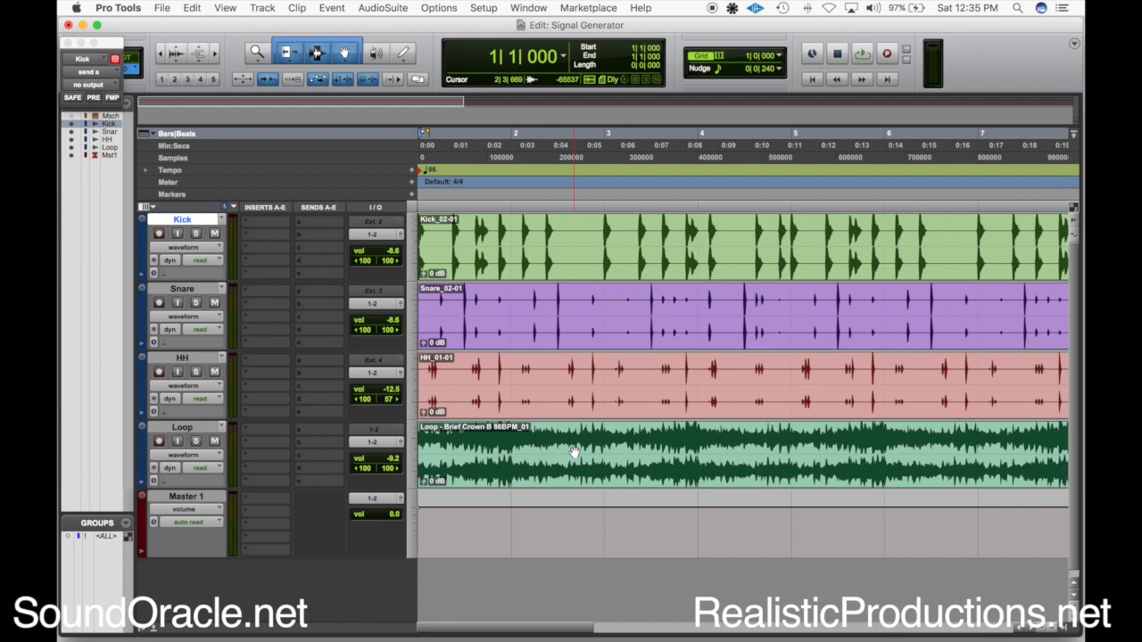
Play the session from the start to hear the drum tracks and loop together, and stop playback.
key(super+bracketleft)
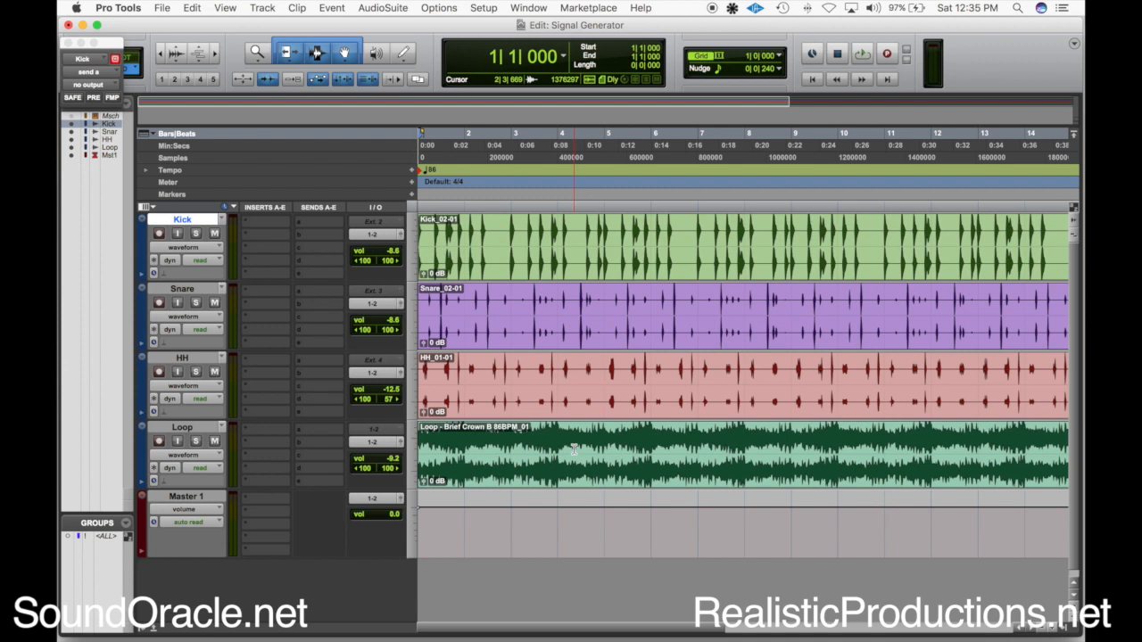
key(space)
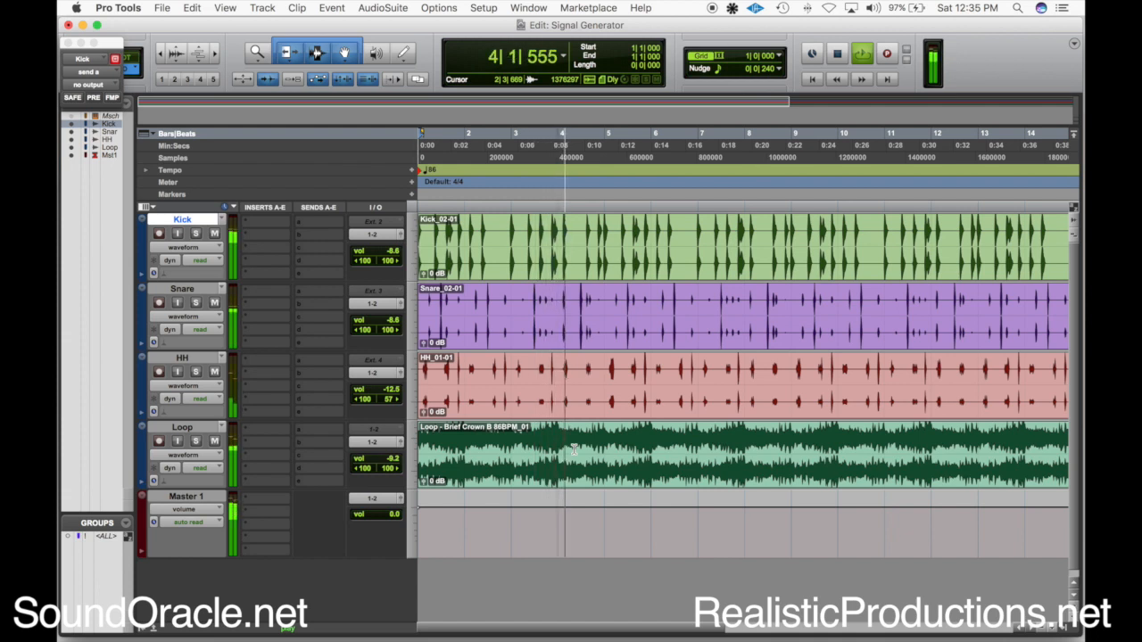
key(space)
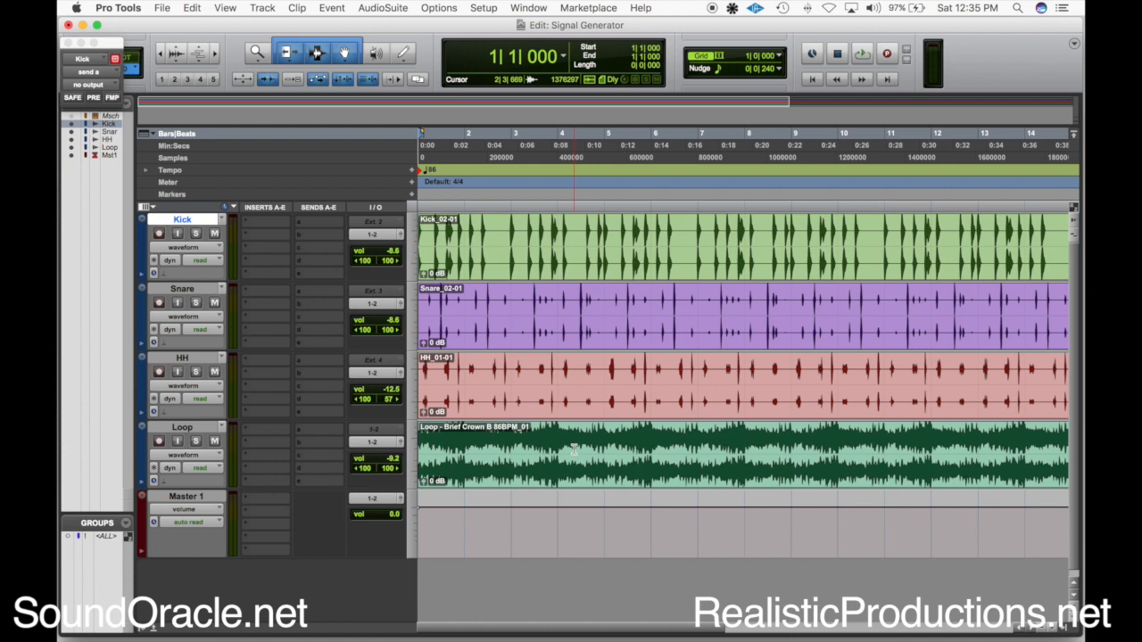
Create one new mono aux input track below the Kick track.
key(super+shift+n)
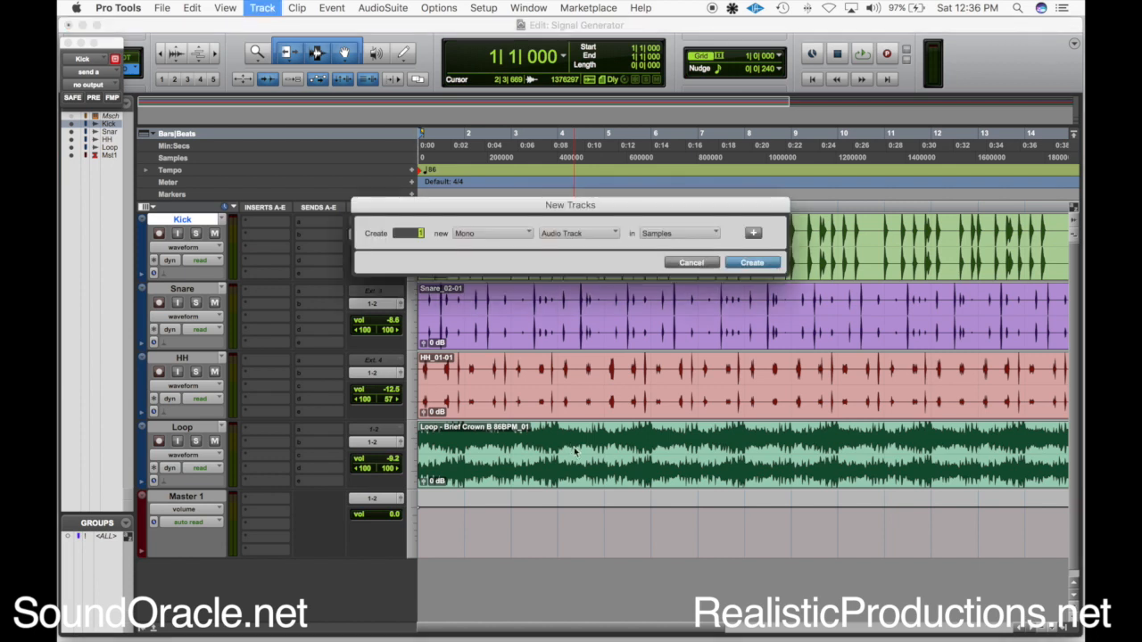
key(super+Down)
key(Return)
Insert Avid's mono Signal Generator on the Aux 1 track and lower the track's volume to -8.6 dB.
click(262, 296)
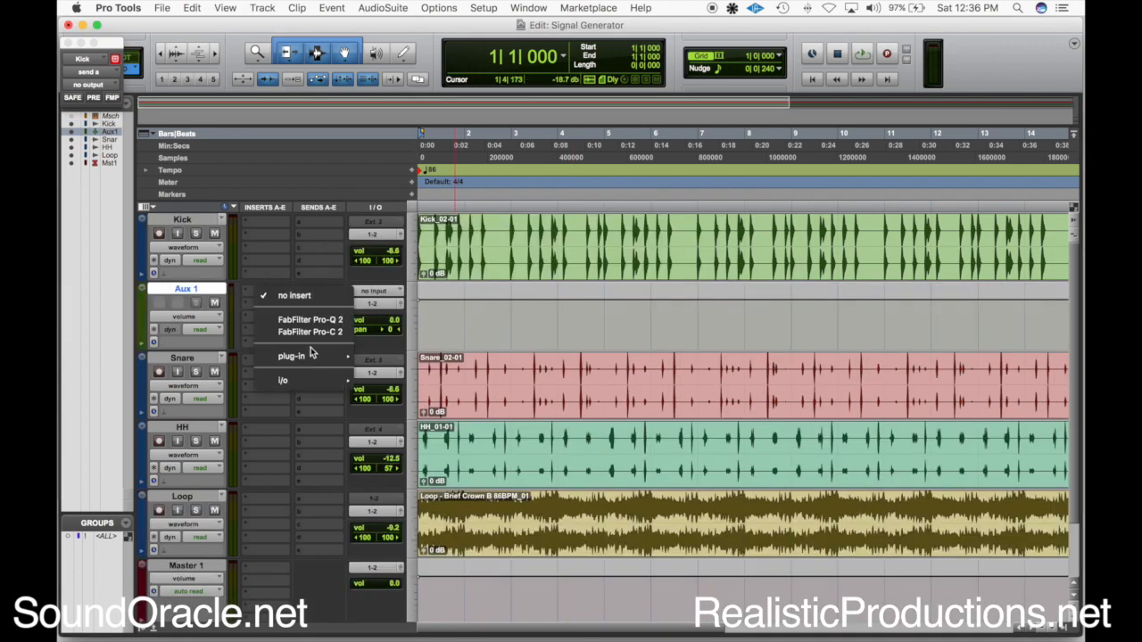
mouse_move(312, 356)
mouse_move(464, 346)
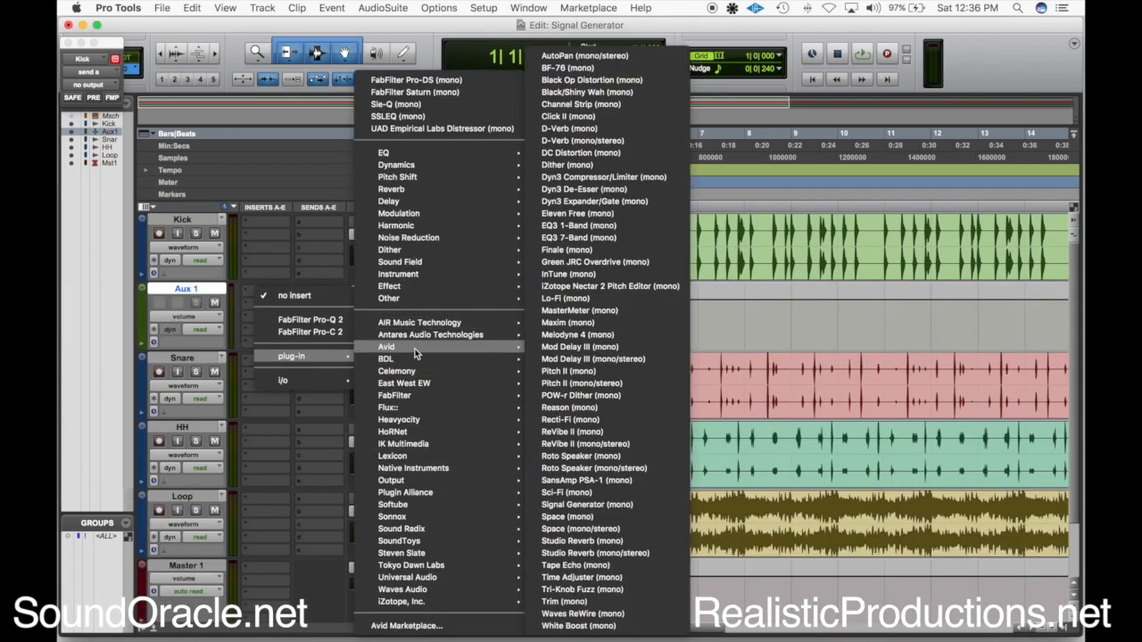
click(623, 504)
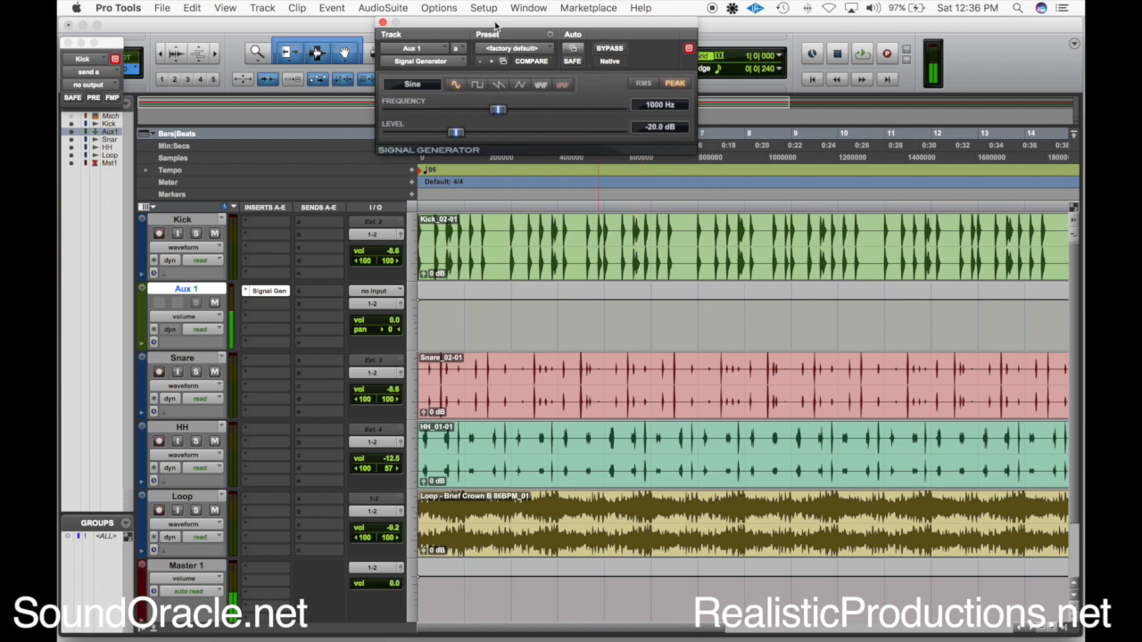
drag(493, 25, 508, 57)
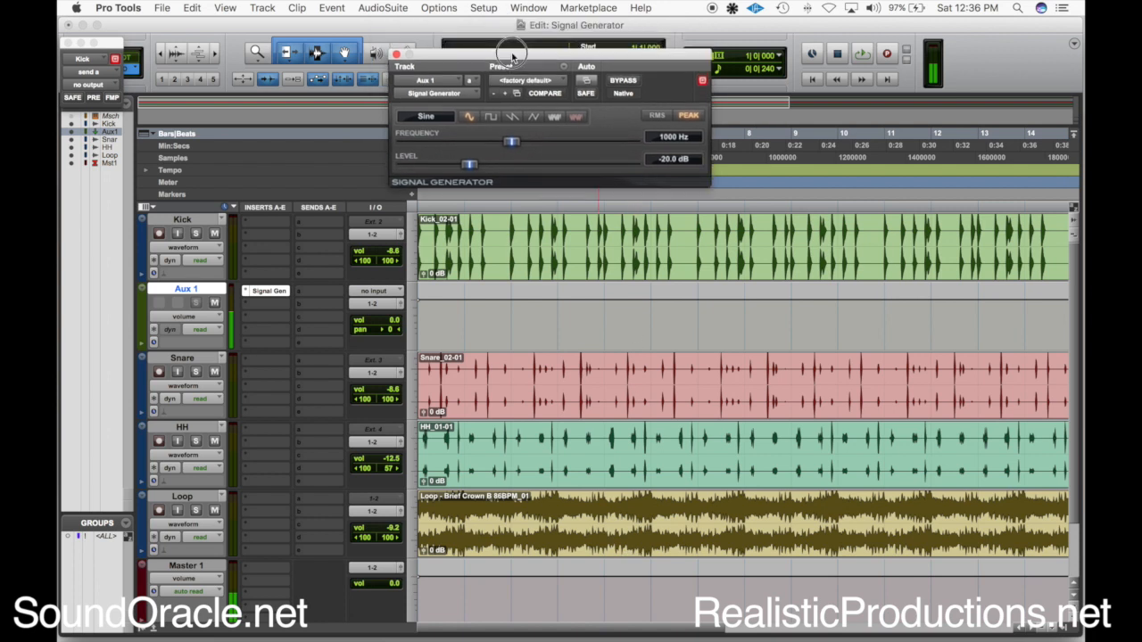
drag(395, 326, 395, 341)
Audition the Signal Generator's square, sawtooth and triangle waveforms, ending on the sine wave.
click(491, 117)
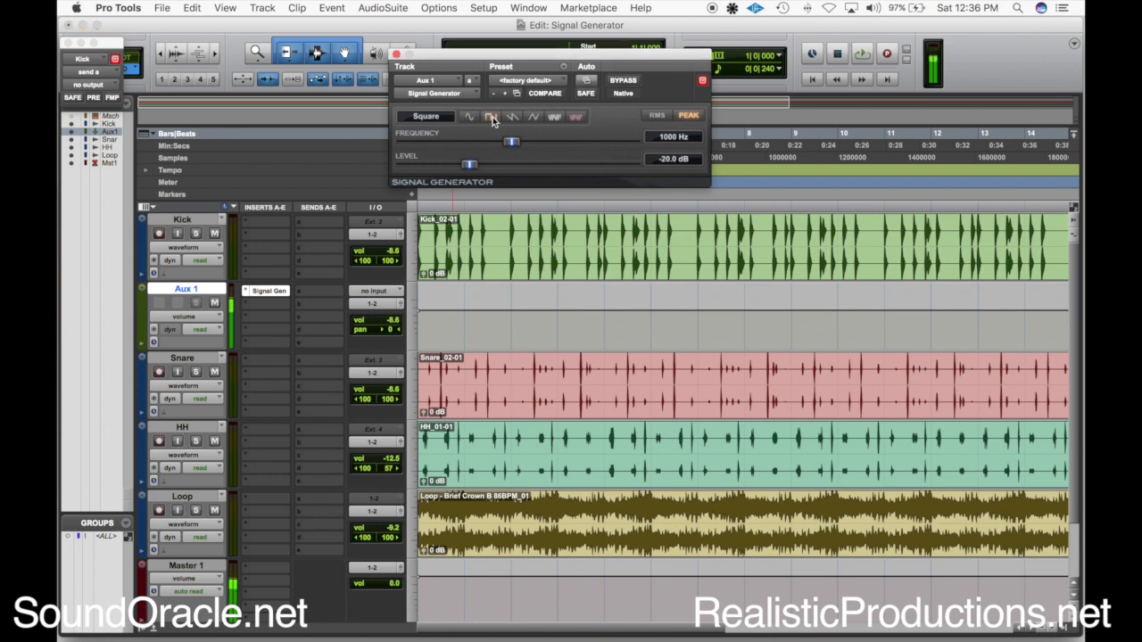
click(512, 119)
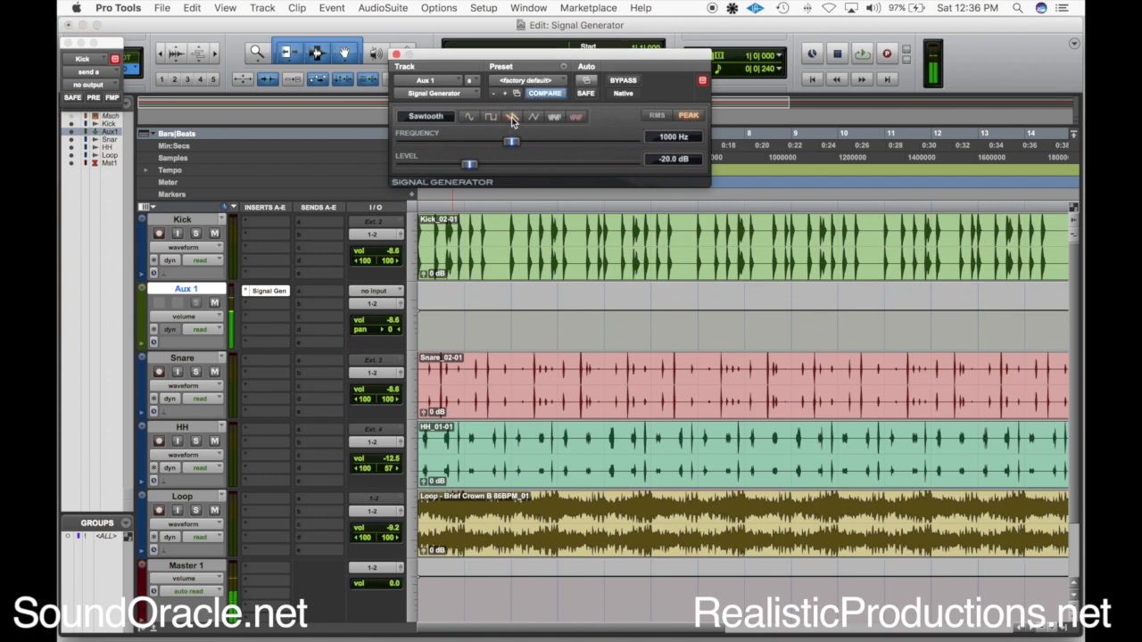
click(531, 117)
click(467, 118)
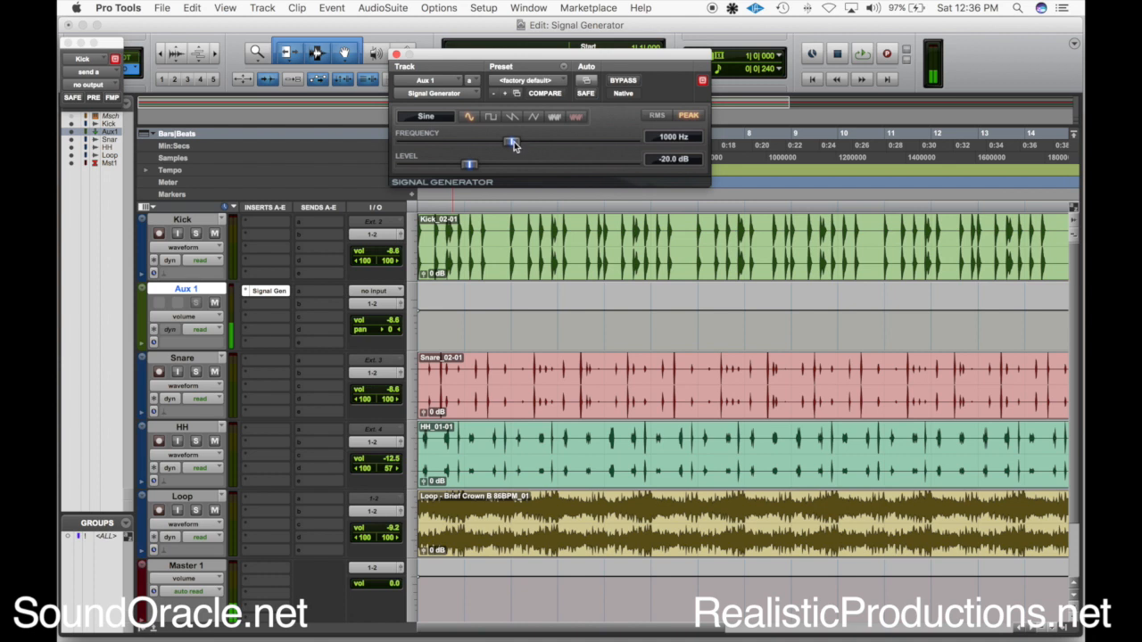
Set the Signal Generator's frequency to 61 Hz and bypass the plug-in.
drag(512, 143, 416, 143)
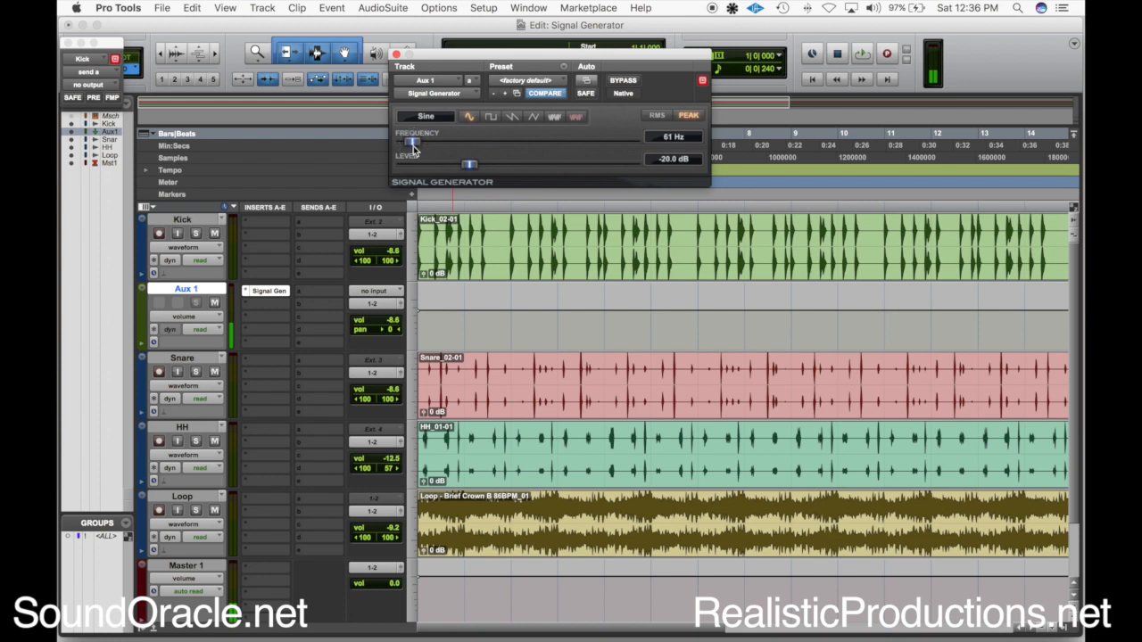
click(622, 81)
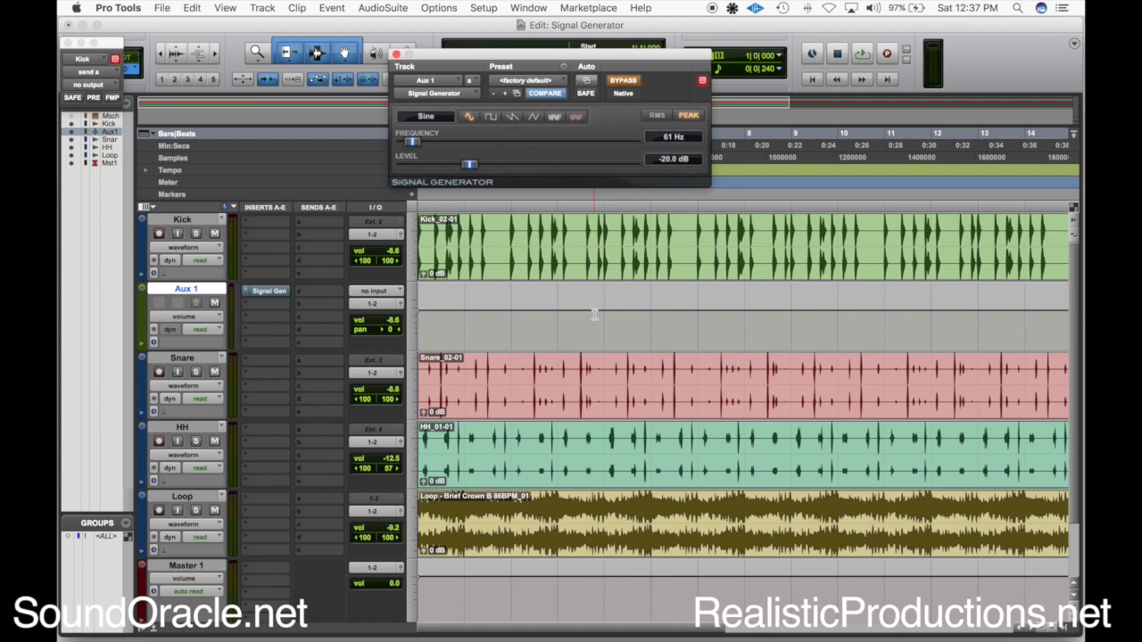
Insert FabFilter Pro-Q 2 on the Kick track and add a narrow low-frequency bell boost of about 2 dB.
click(265, 221)
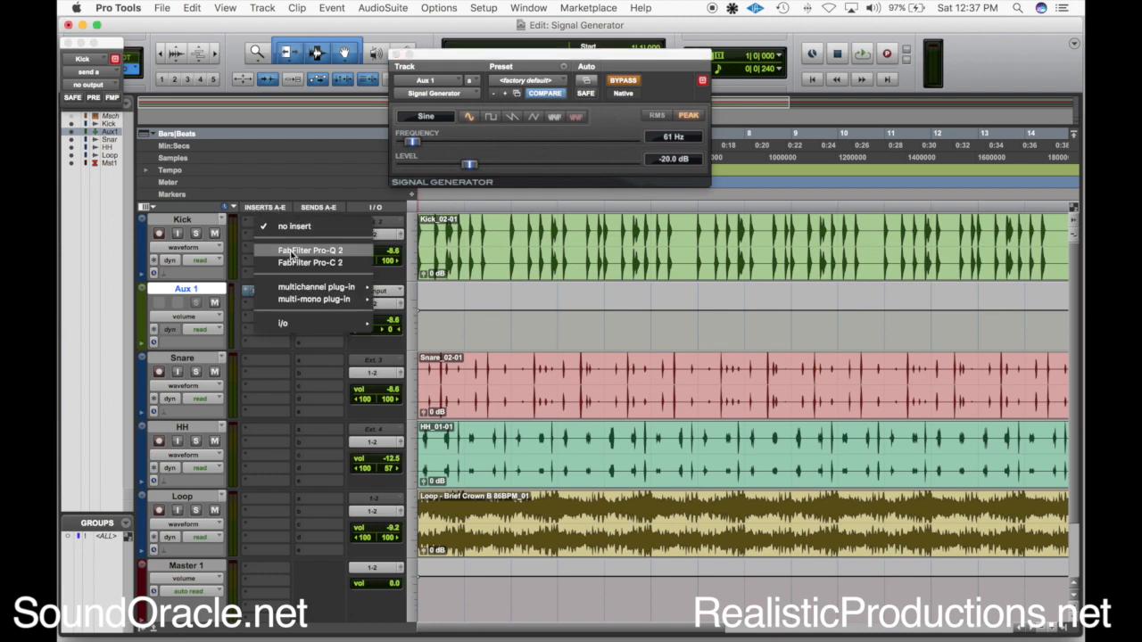
click(290, 251)
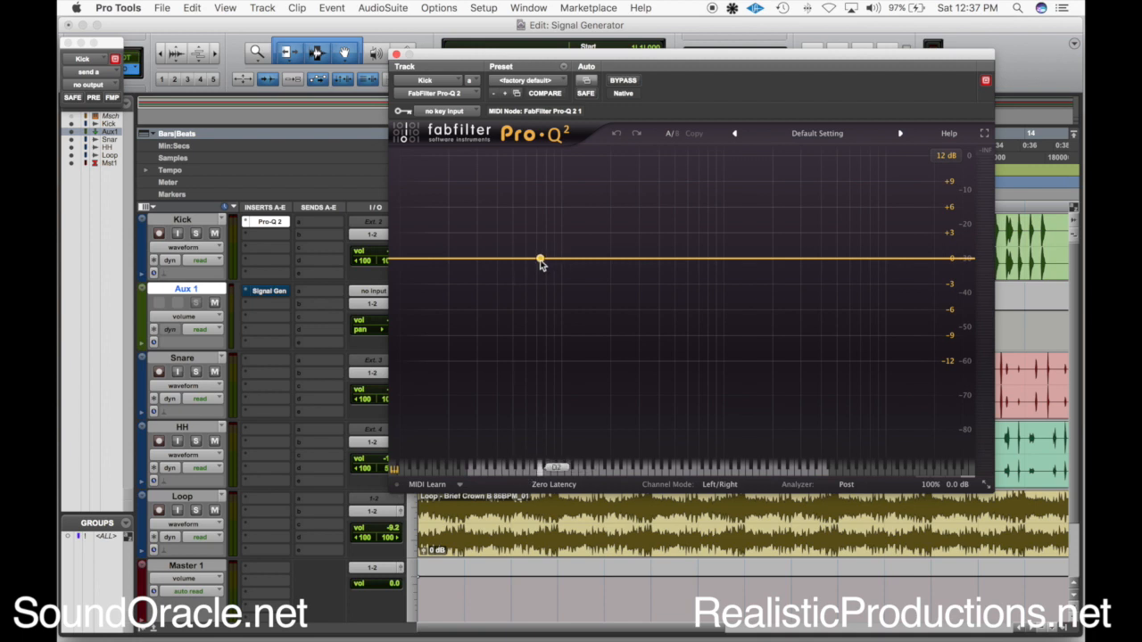
mouse_move(539, 259)
mouse_down()
mouse_move(545, 245)
mouse_move(528, 245)
mouse_up()
scroll(545, 246, up, 5)
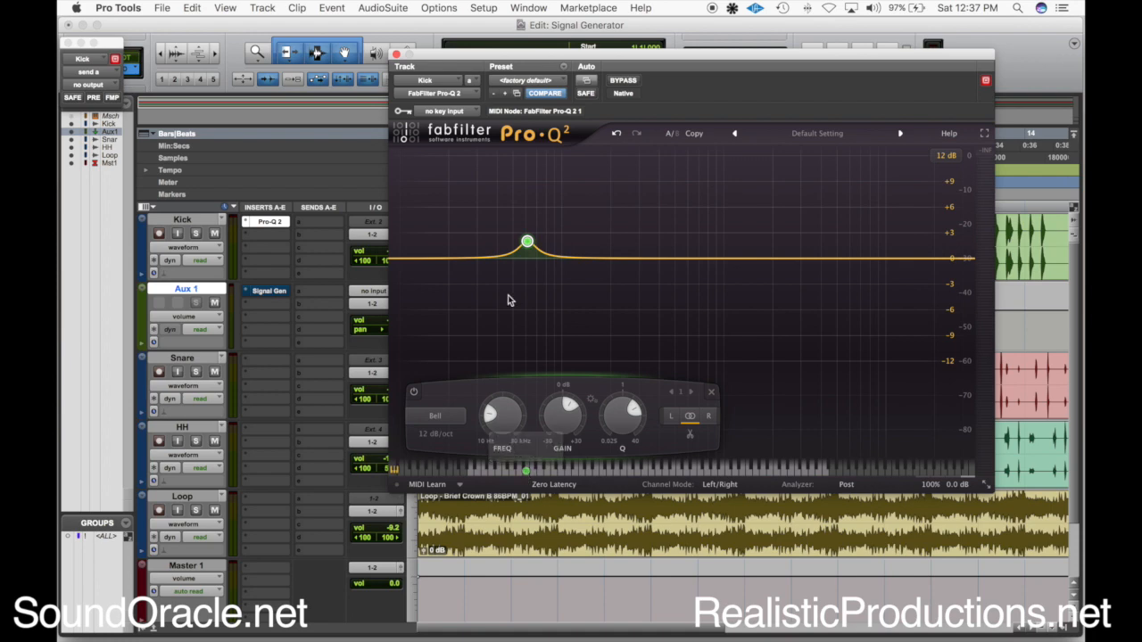
Close the Pro-Q 2 window and remove the equalizer from the Kick track's inserts.
click(397, 55)
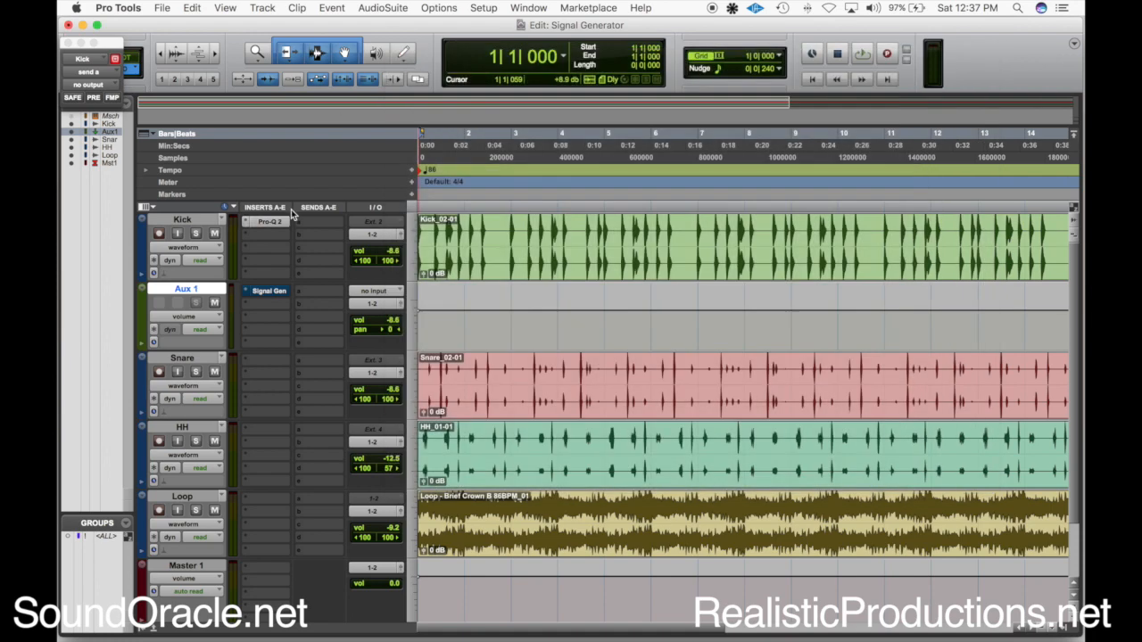
click(244, 223)
click(285, 162)
Switch to Preview and look up the note closest to 61 Hz in the table of musical note frequencies.
key(super+Tab)
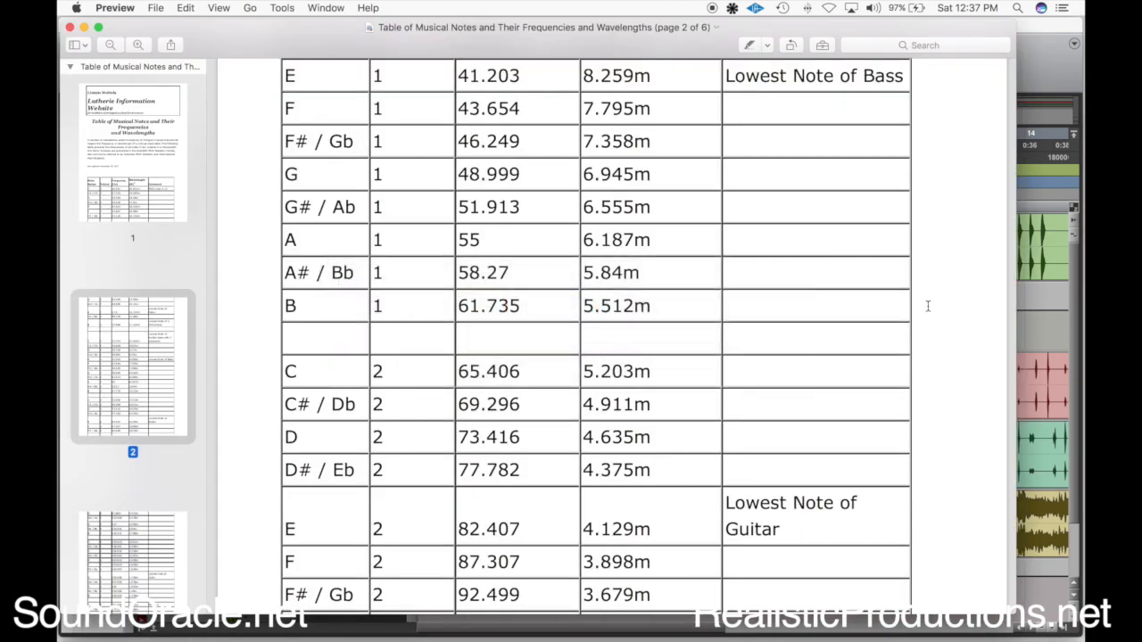
scroll(285, 306, down, 1)
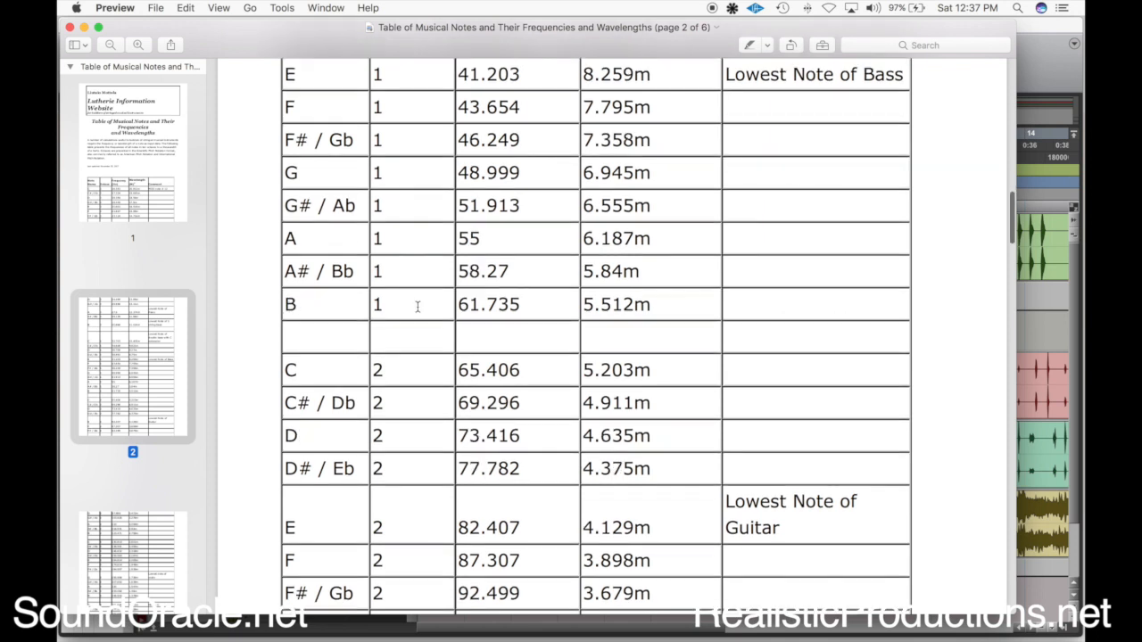
drag(463, 306, 523, 310)
click(519, 312)
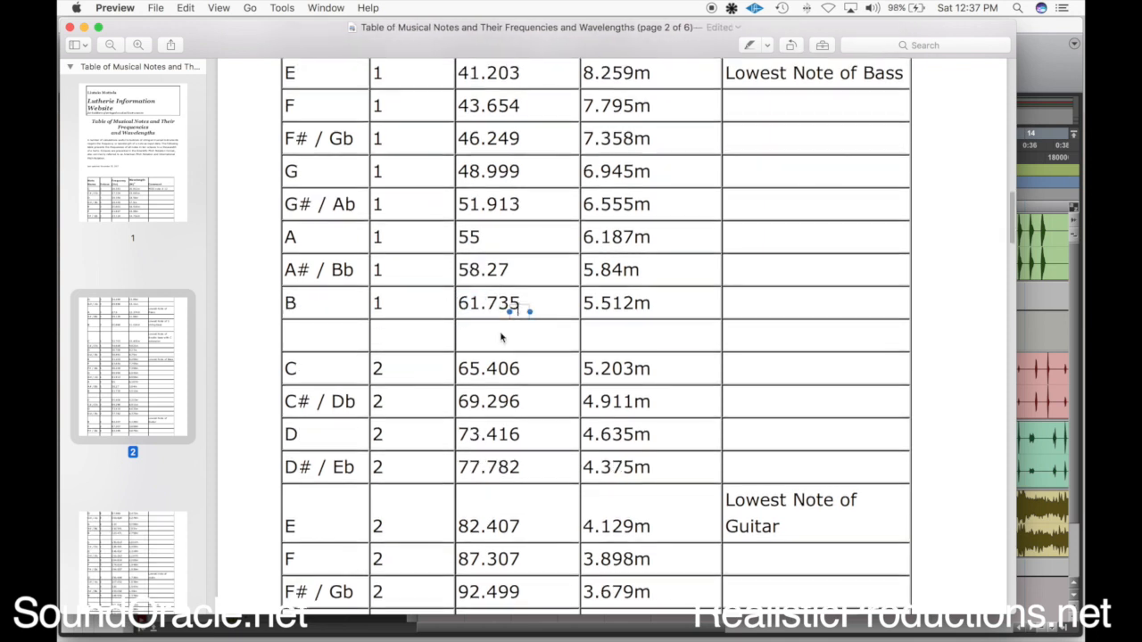
click(515, 326)
click(539, 304)
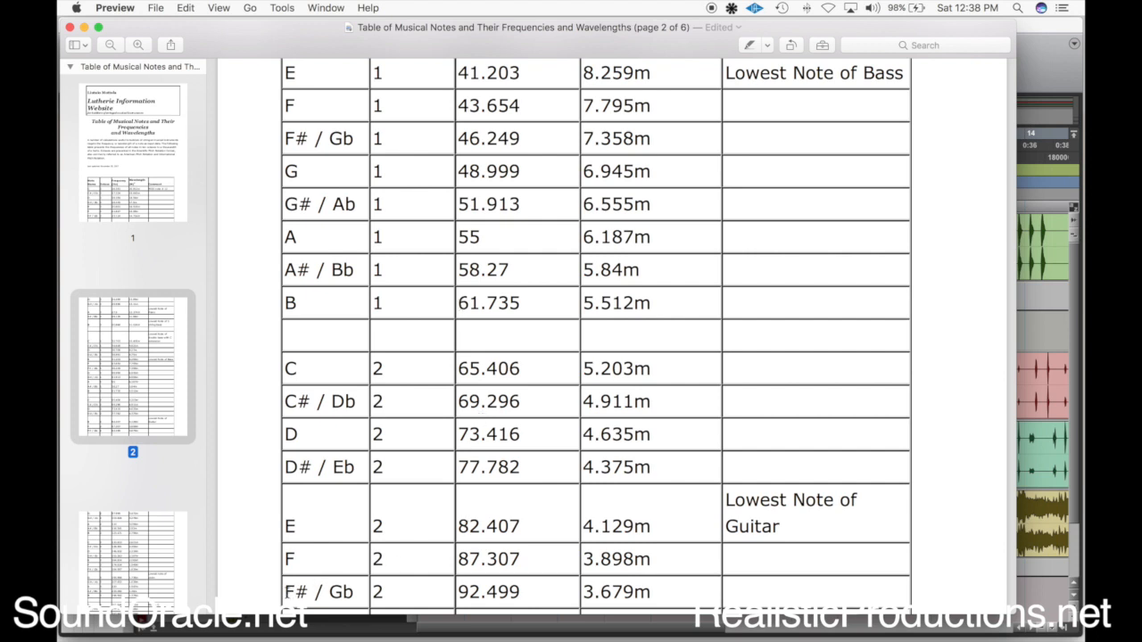
click(332, 589)
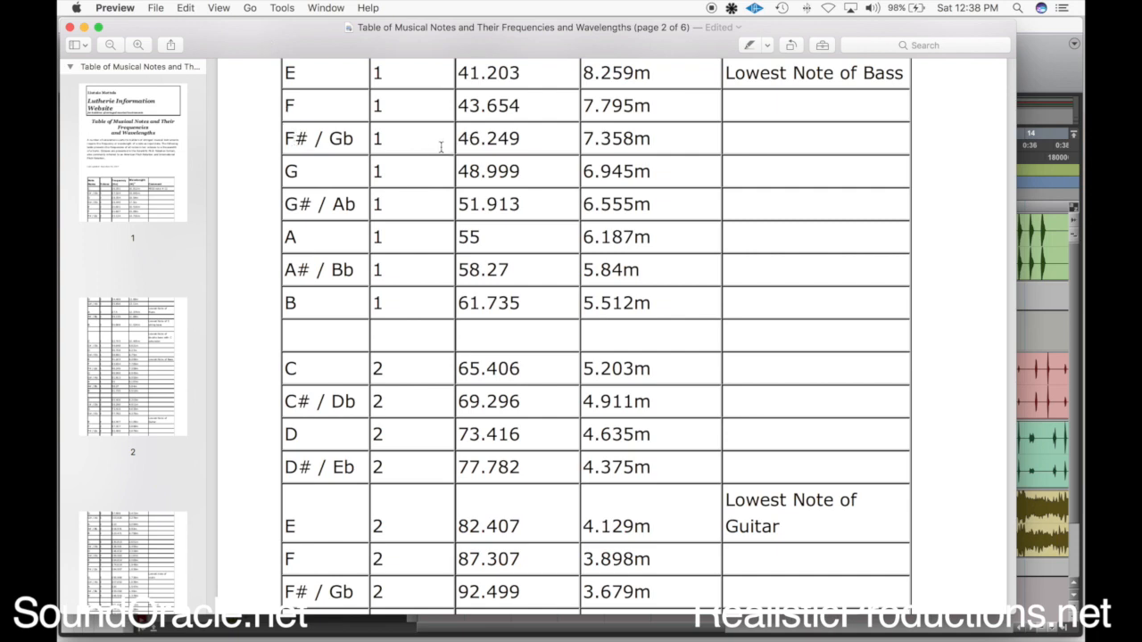
Examine the frequencies of the octave 0 and octave 1 notes in the table.
scroll(430, 186, up, 5)
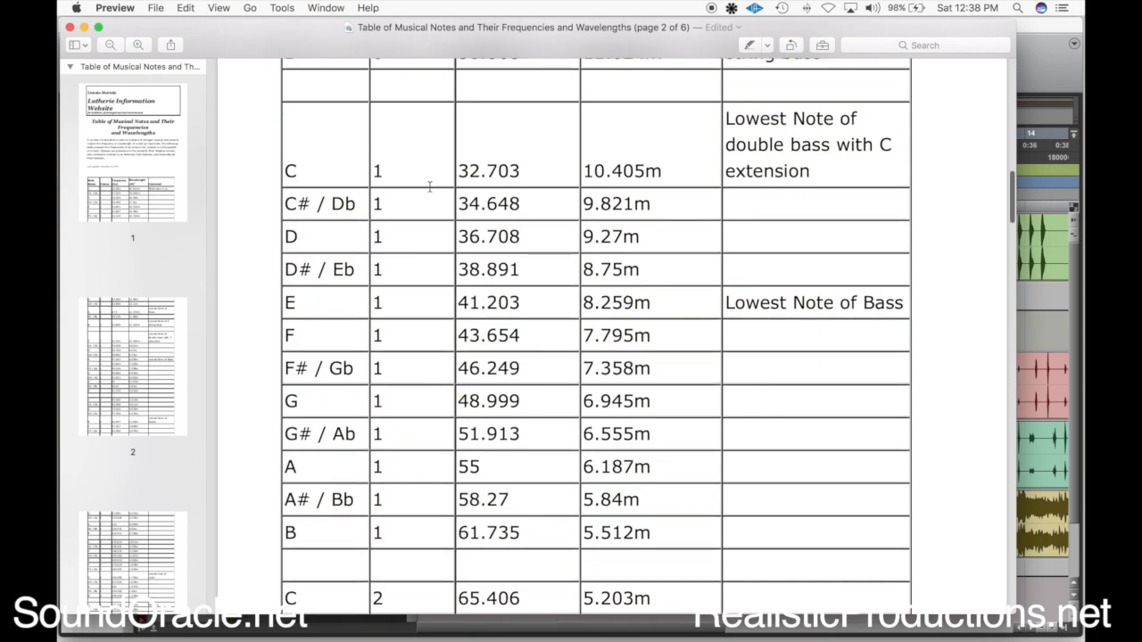
scroll(429, 186, up, 3)
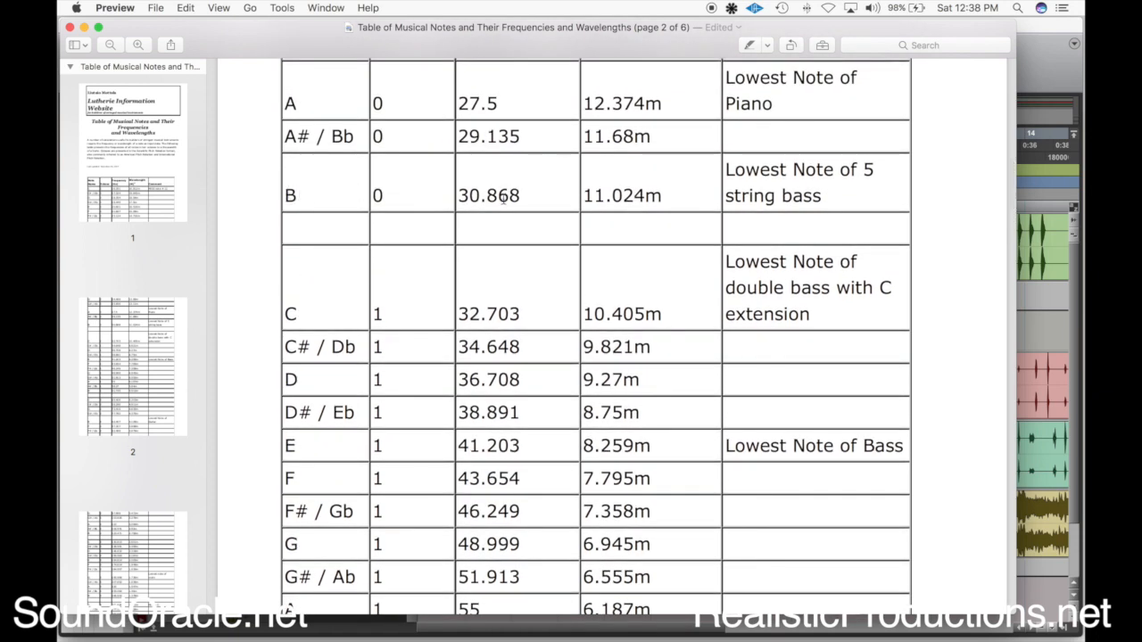
scroll(484, 213, down, 5)
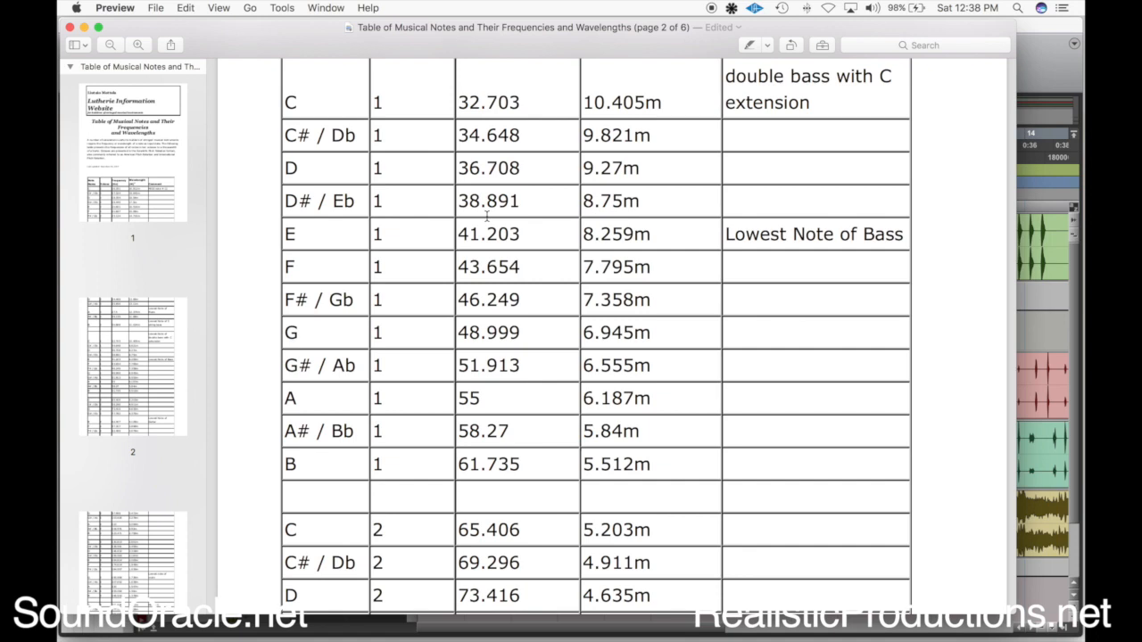
scroll(487, 217, up, 10)
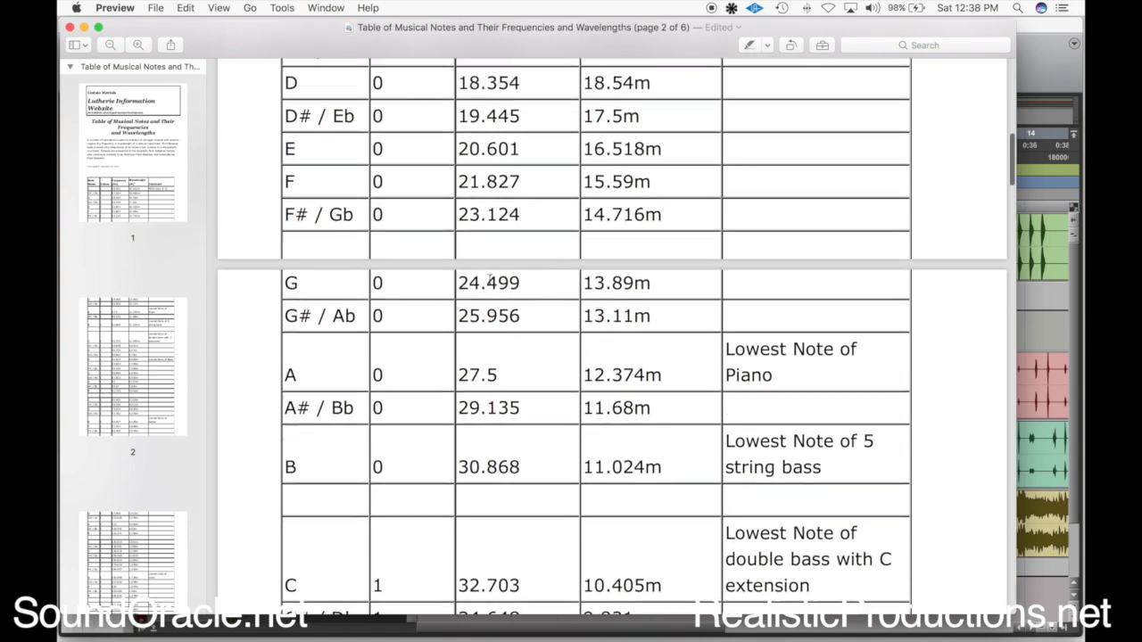
scroll(489, 267, down, 4)
scroll(489, 277, down, 4)
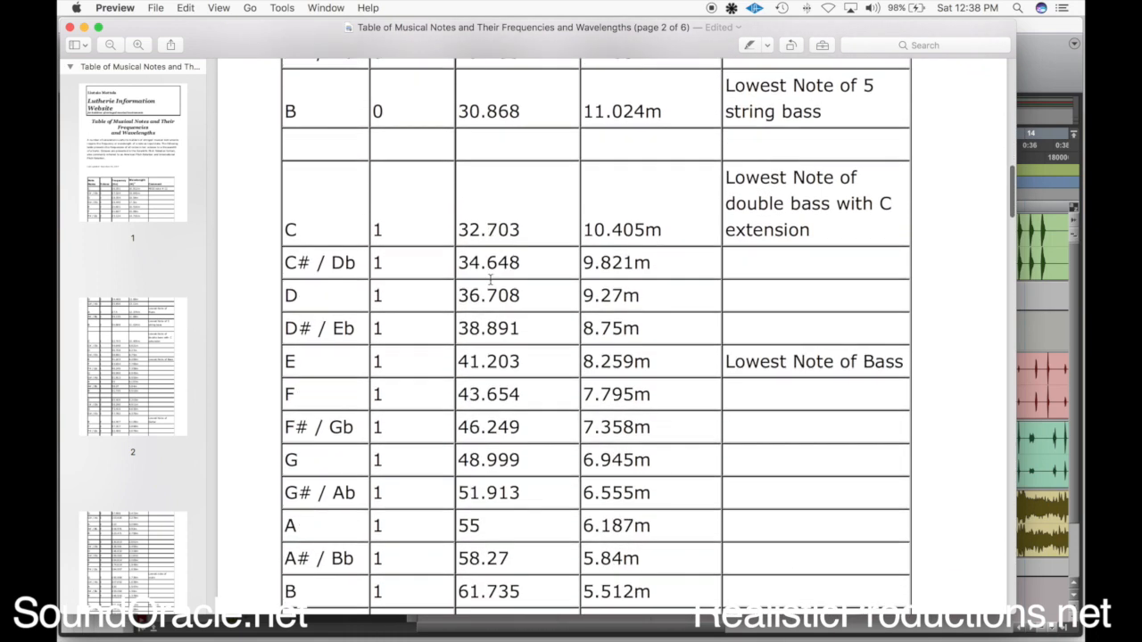
scroll(499, 263, down, 4)
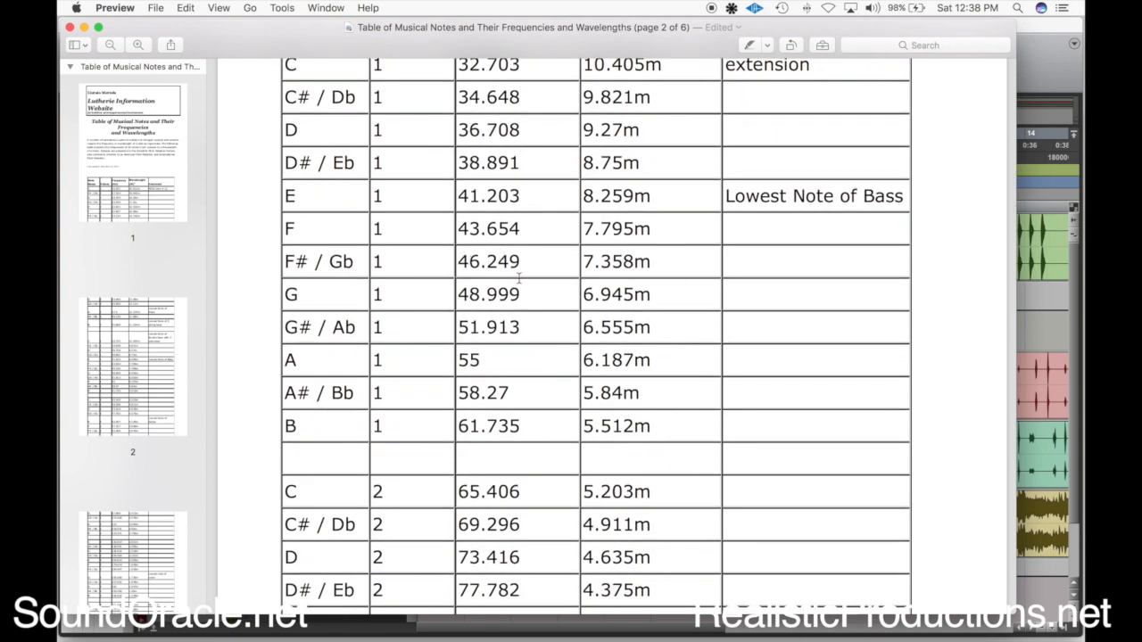
Switch back to Pro Tools, reopen the Signal Generator on Aux 1 and take it out of bypass.
key(super+Tab)
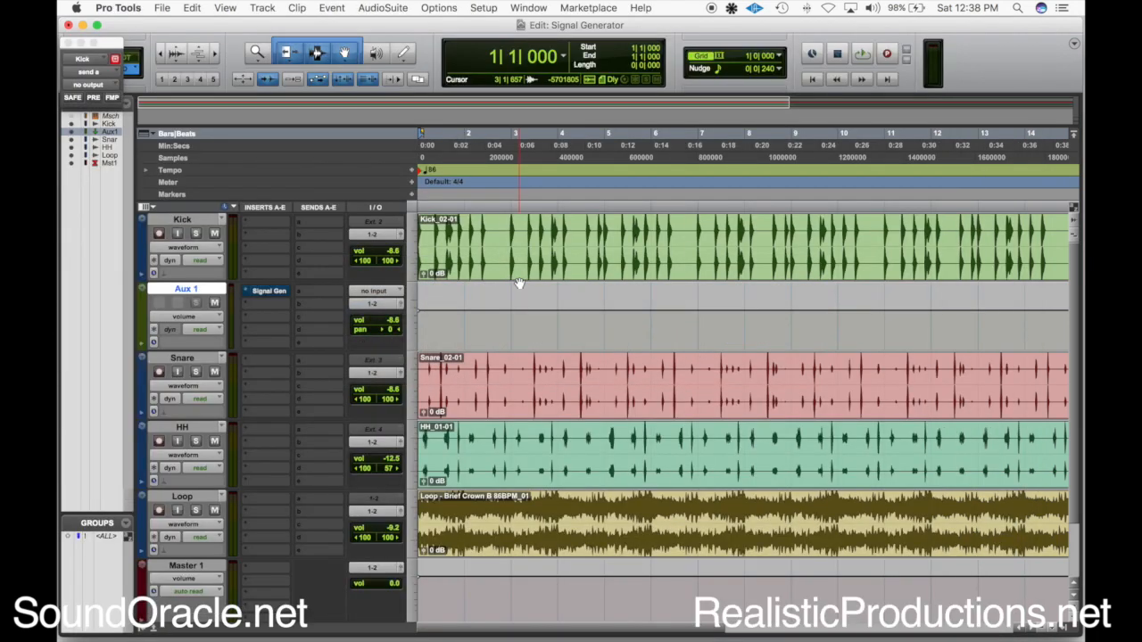
click(277, 291)
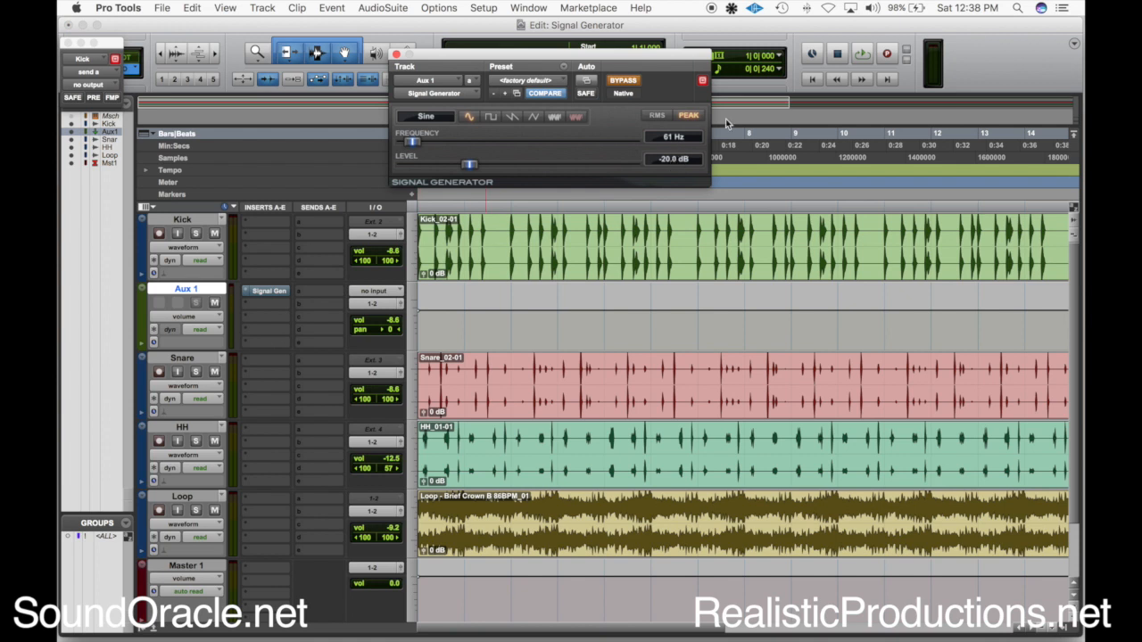
drag(611, 58, 678, 54)
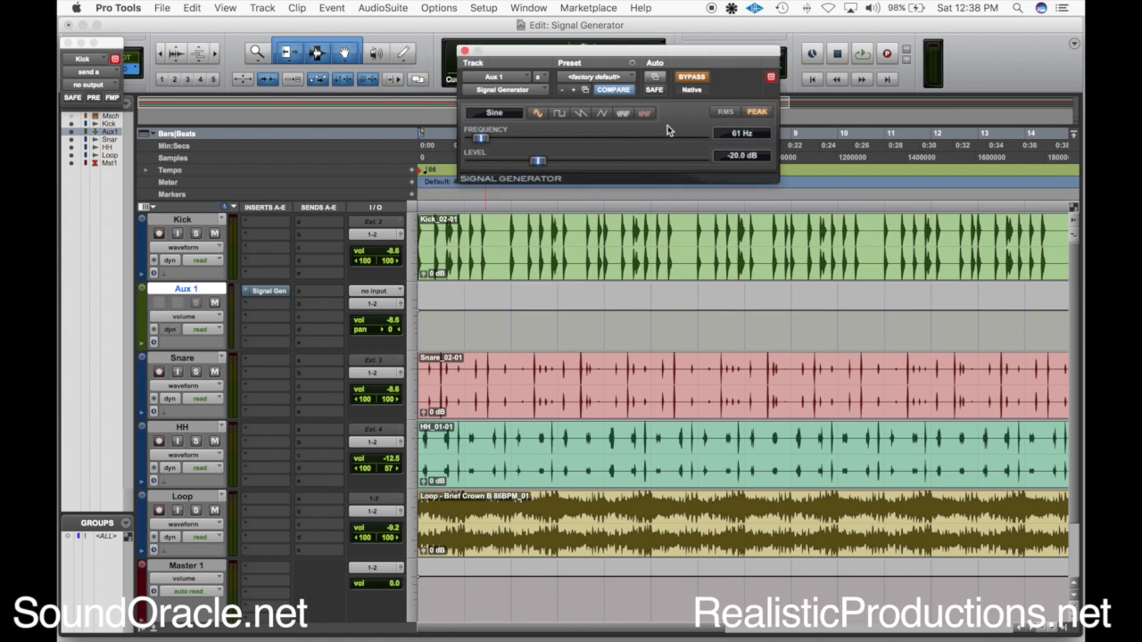
click(317, 222)
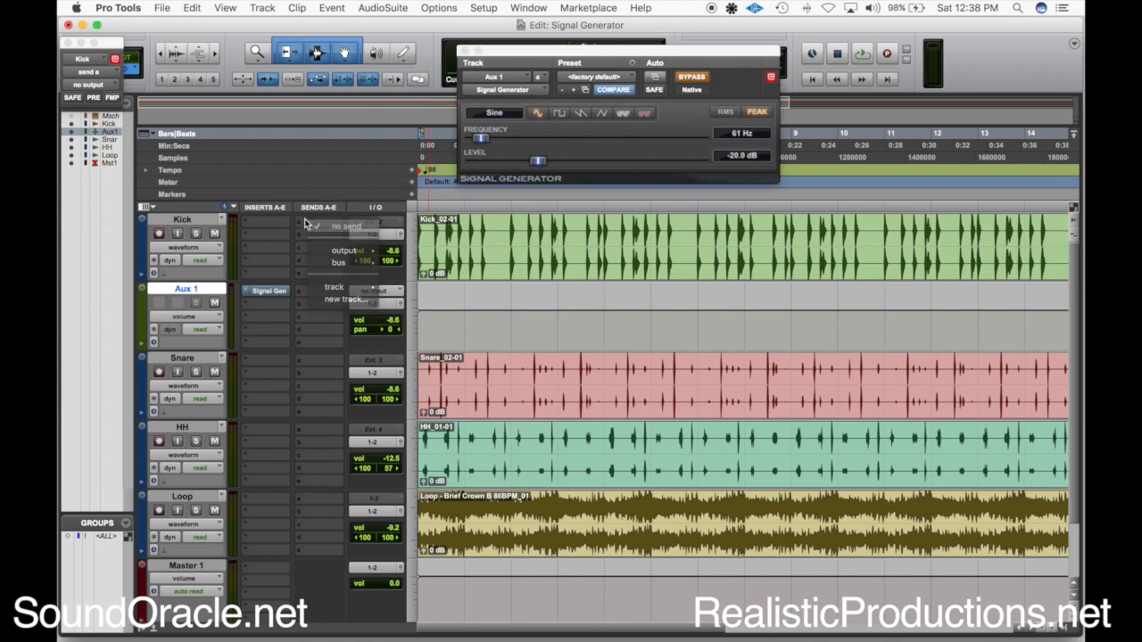
click(698, 79)
Insert the mono Dyn3 Expander/Gate after the Signal Generator on Aux 1 and enable its external side-chain key.
click(271, 294)
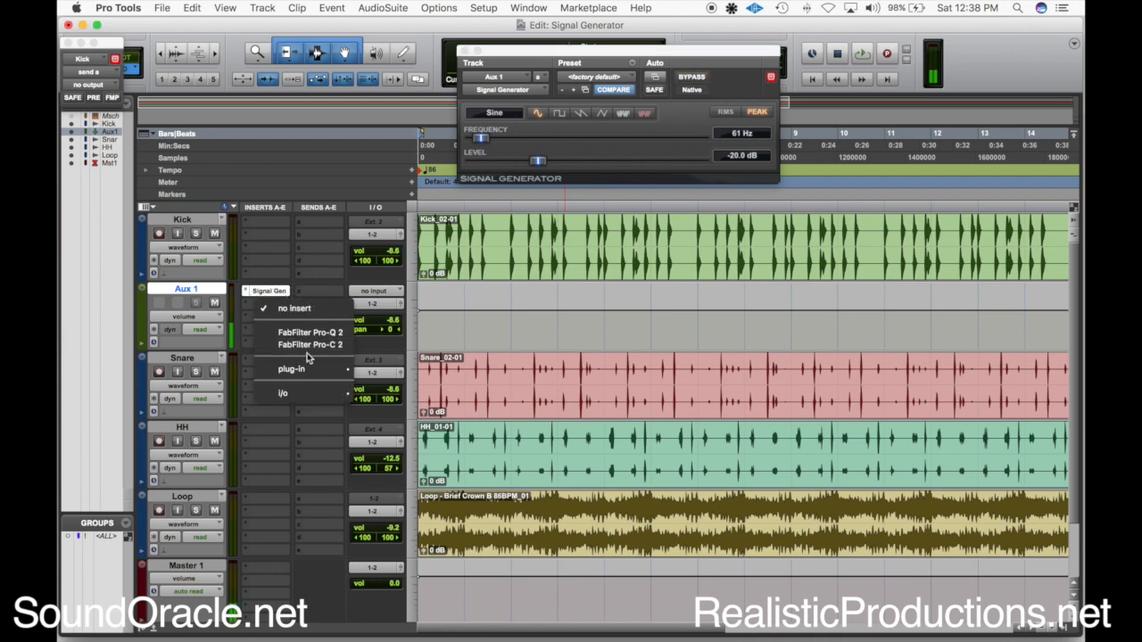
mouse_move(308, 369)
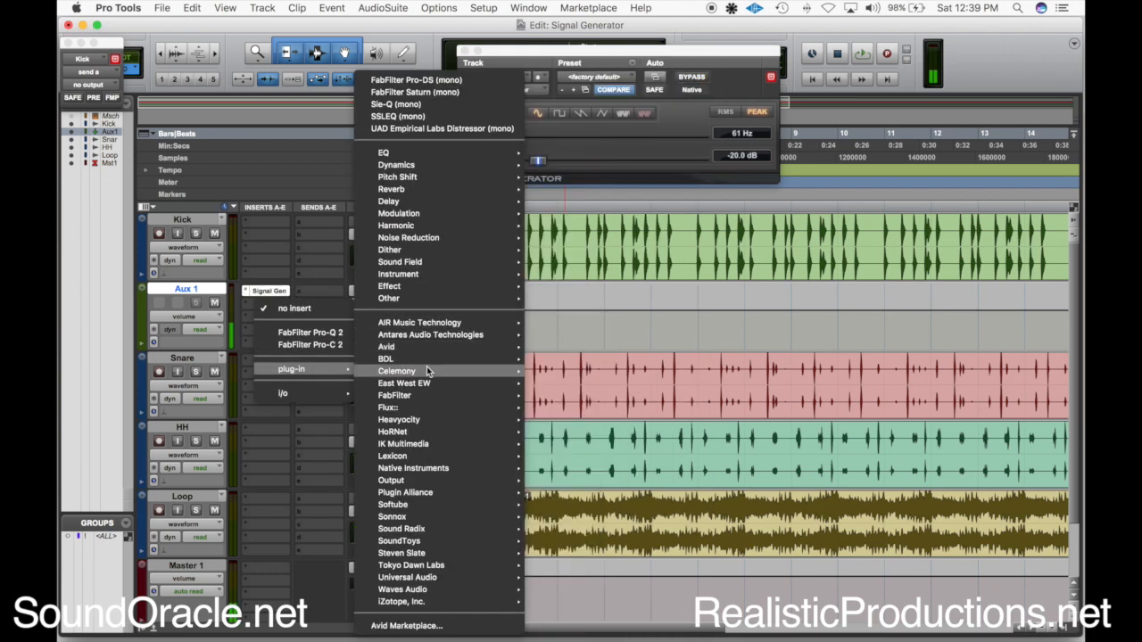
mouse_move(433, 347)
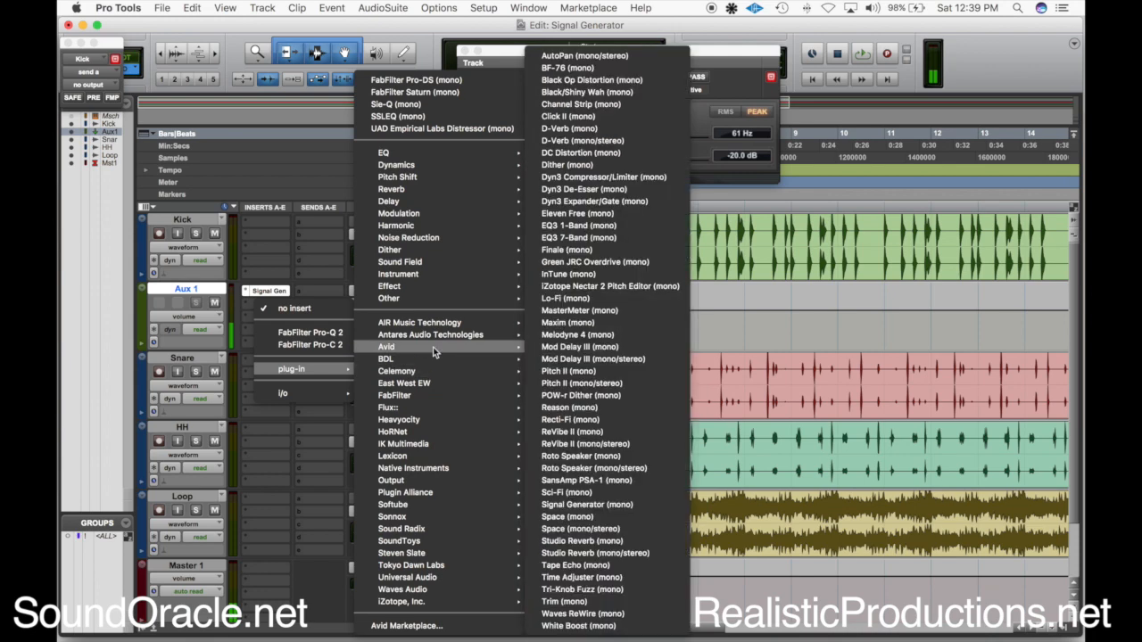
click(610, 202)
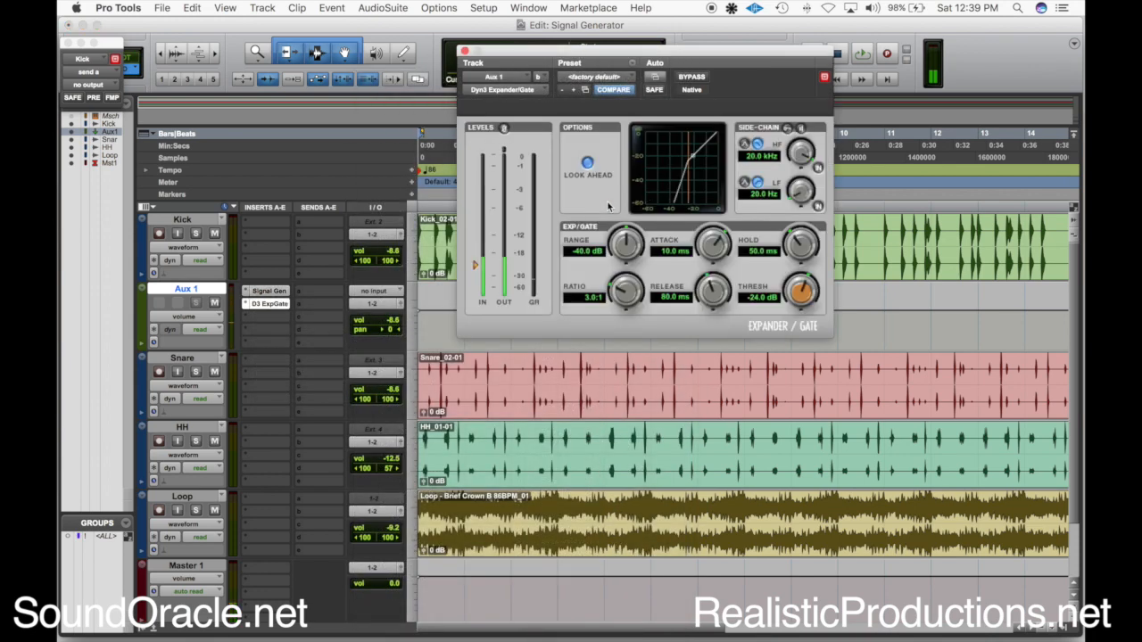
drag(680, 61, 743, 137)
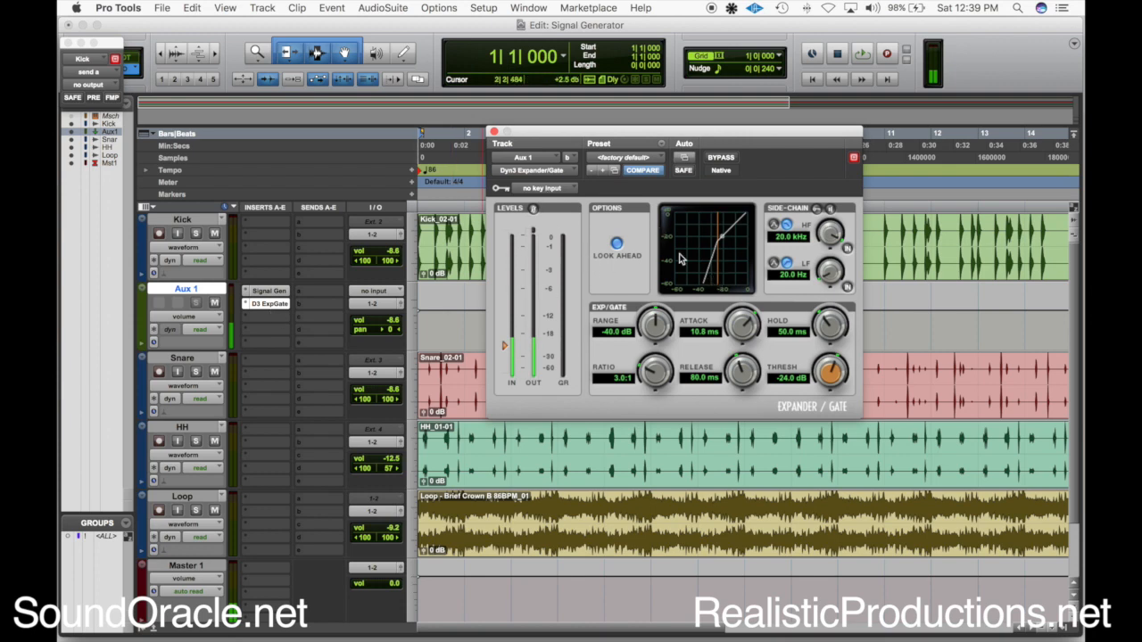
click(817, 209)
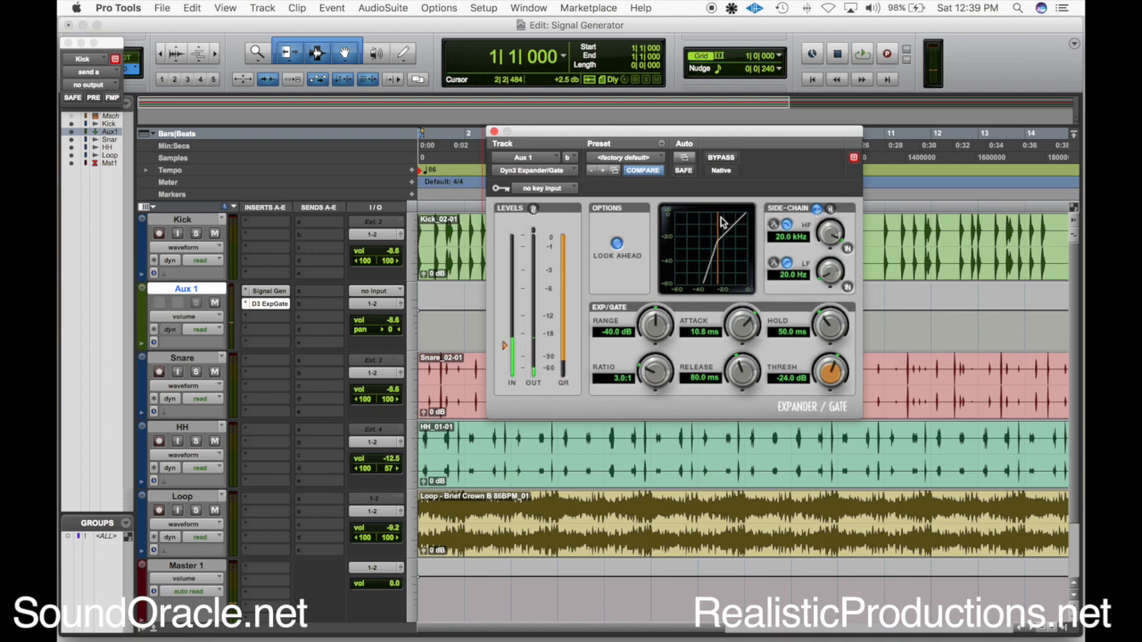
Add a send from the Kick track to the KickSub bus, set its level to 0.0 dB and close the send window.
click(309, 223)
mouse_move(339, 262)
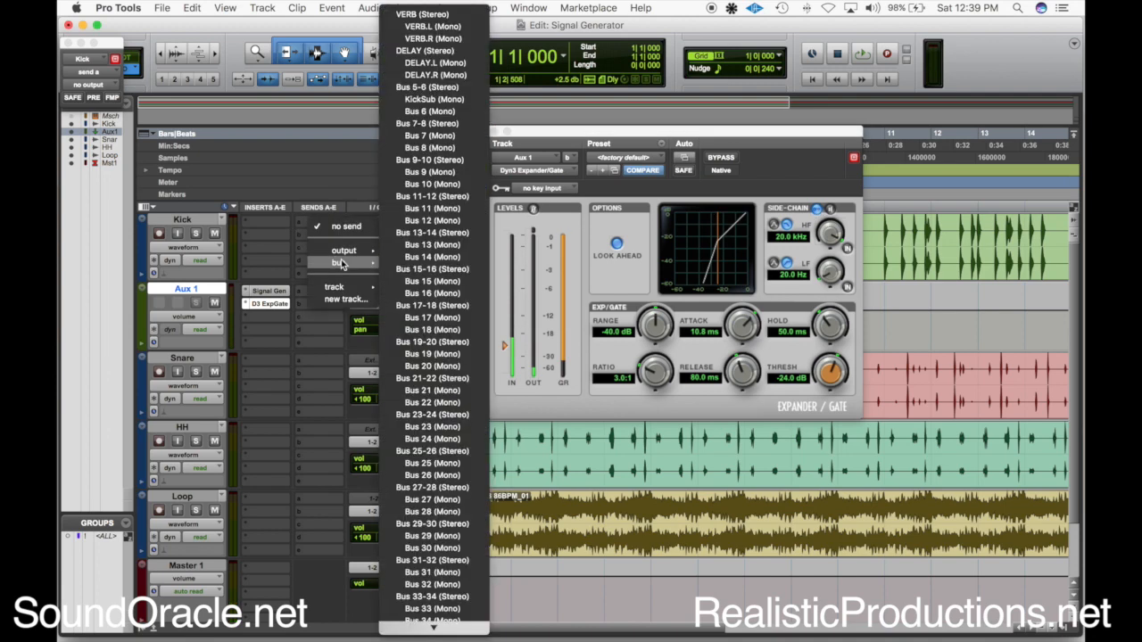
click(434, 99)
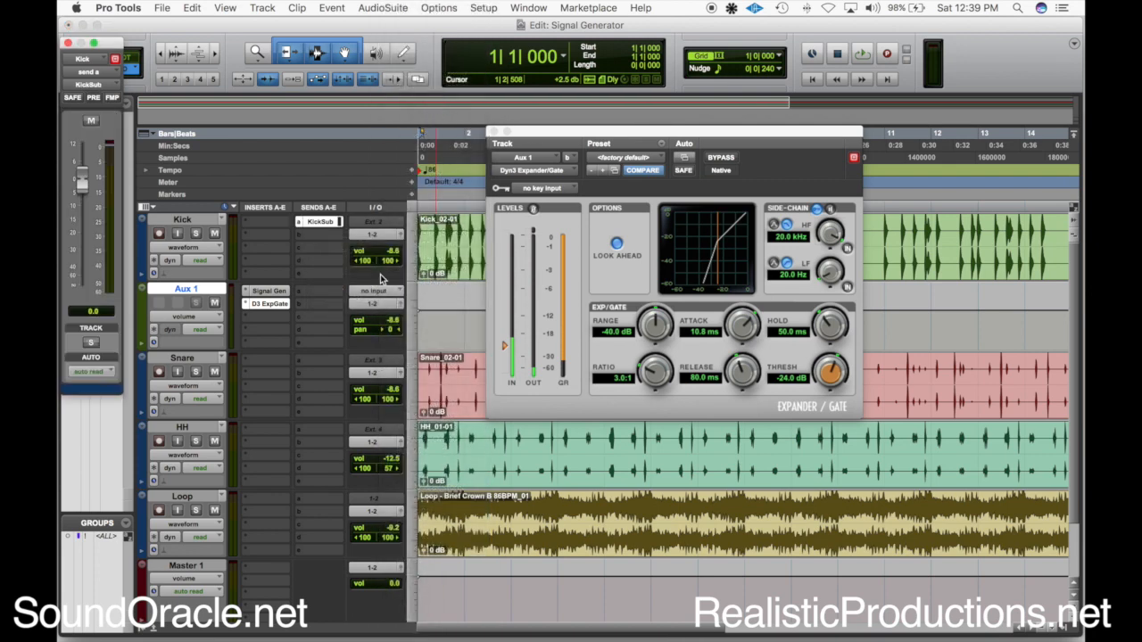
alt+click(81, 286)
click(68, 42)
Set the Expander/Gate's key input to the KickSub bus.
click(558, 189)
mouse_move(571, 229)
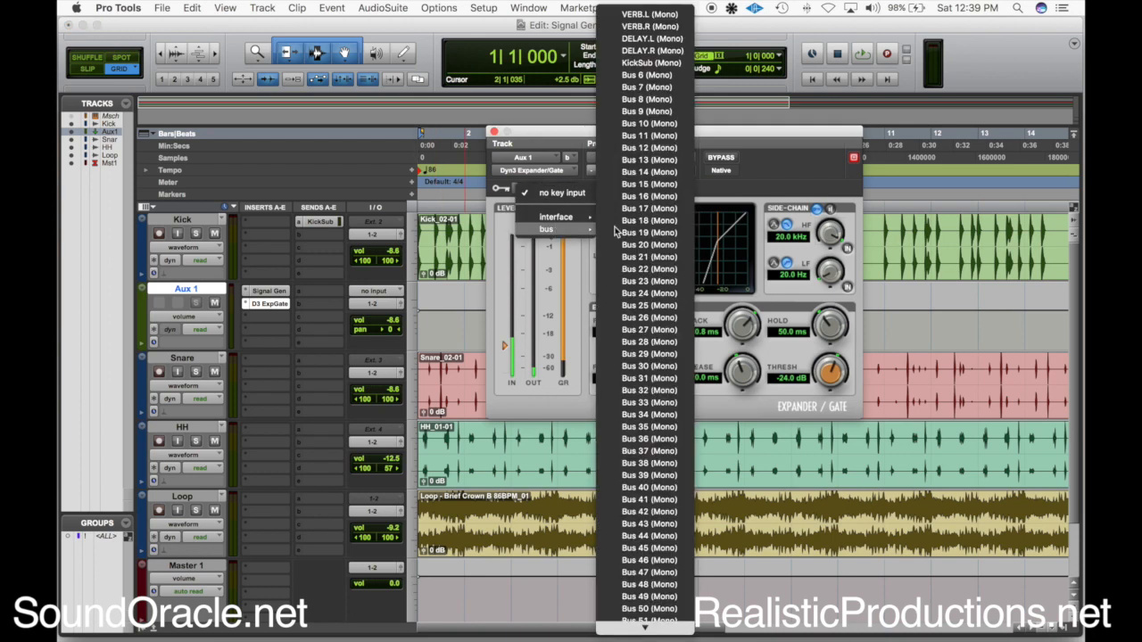
click(636, 65)
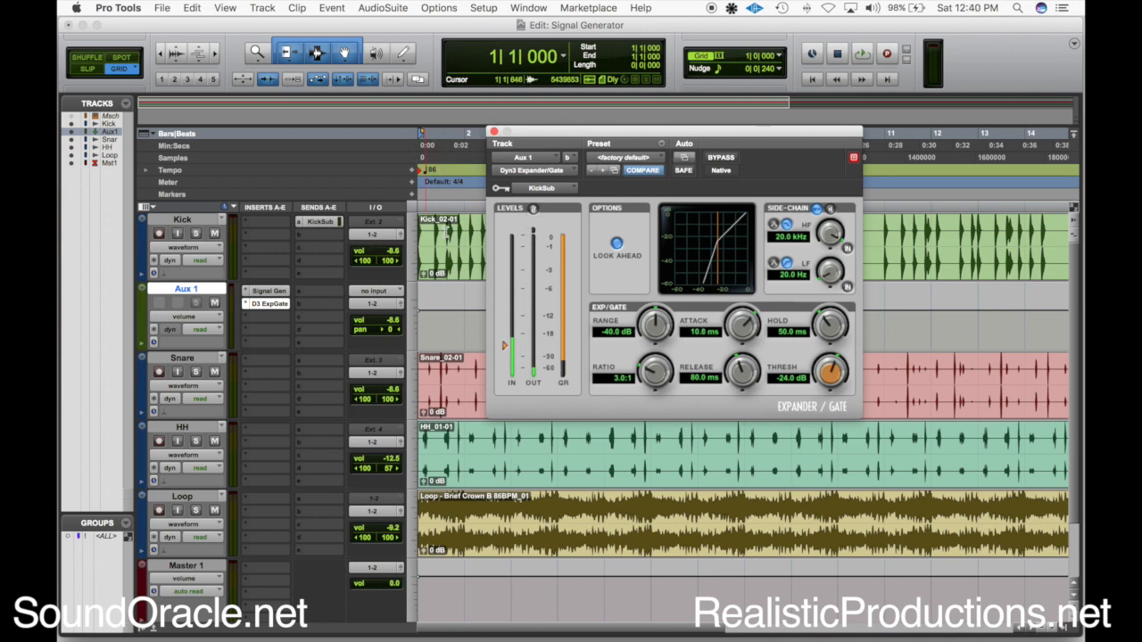
Make the Kick's KickSub send pre-fader, solo only Aux 1 and play the session briefly to hear the gated tone.
click(196, 234)
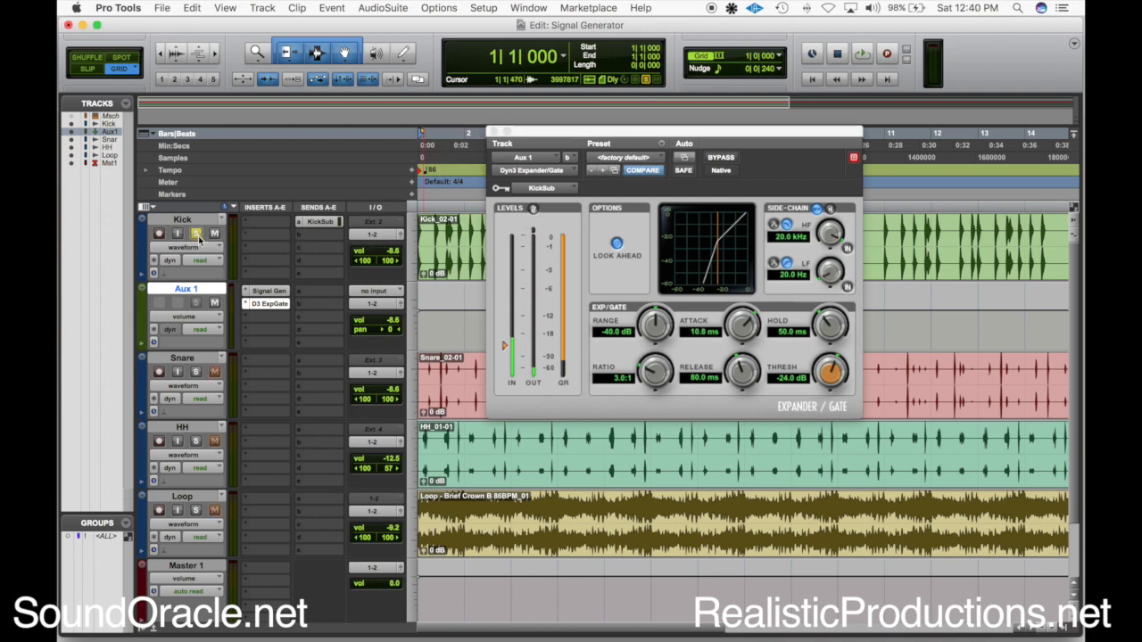
click(196, 234)
click(319, 222)
click(196, 302)
key(space)
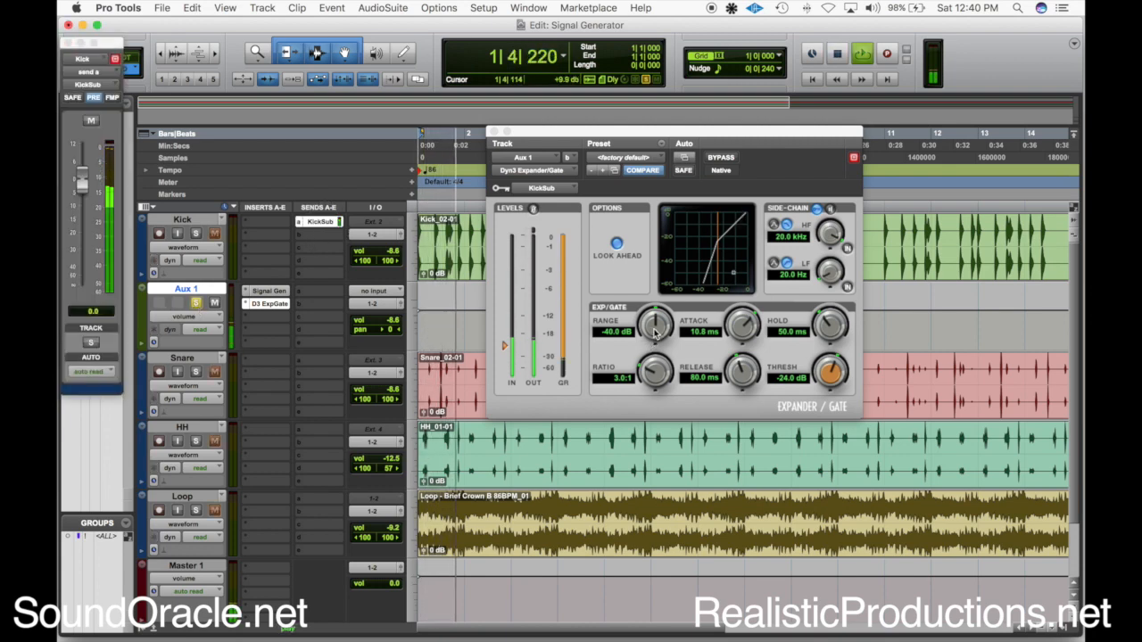
key(space)
Set the Expander/Gate's range to -66.2 dB.
click(656, 332)
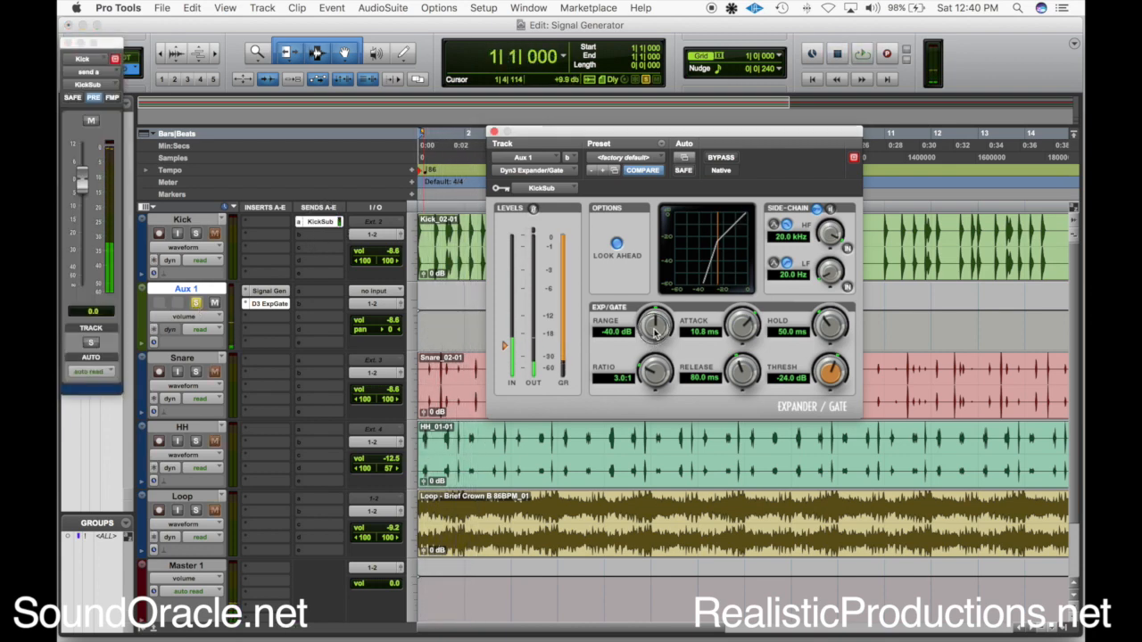
drag(656, 333, 669, 261)
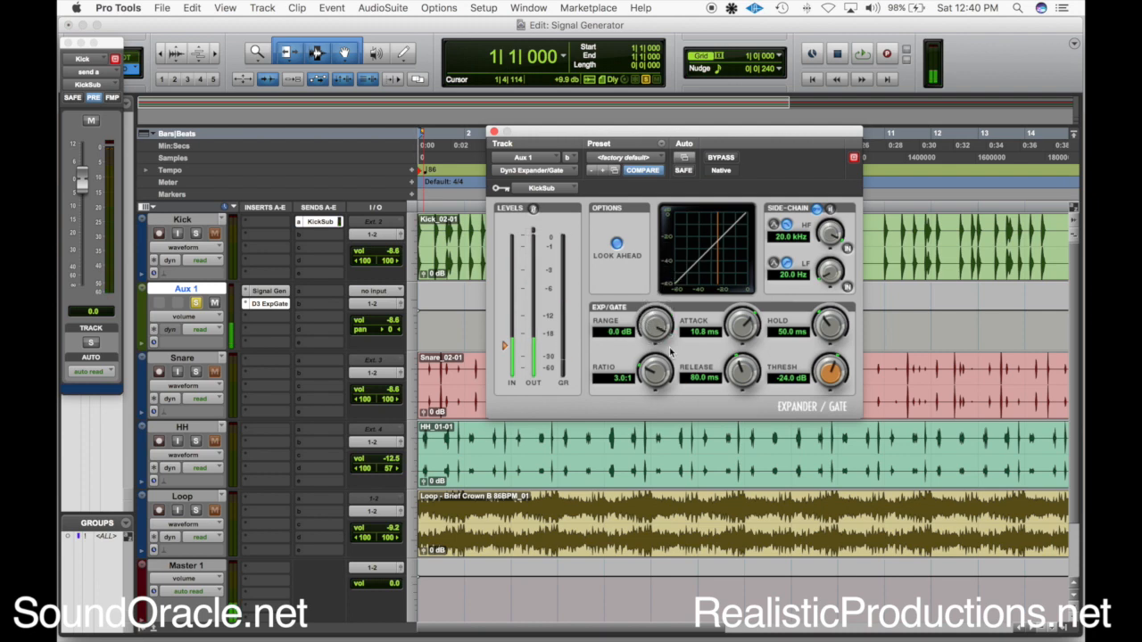
drag(659, 335, 647, 349)
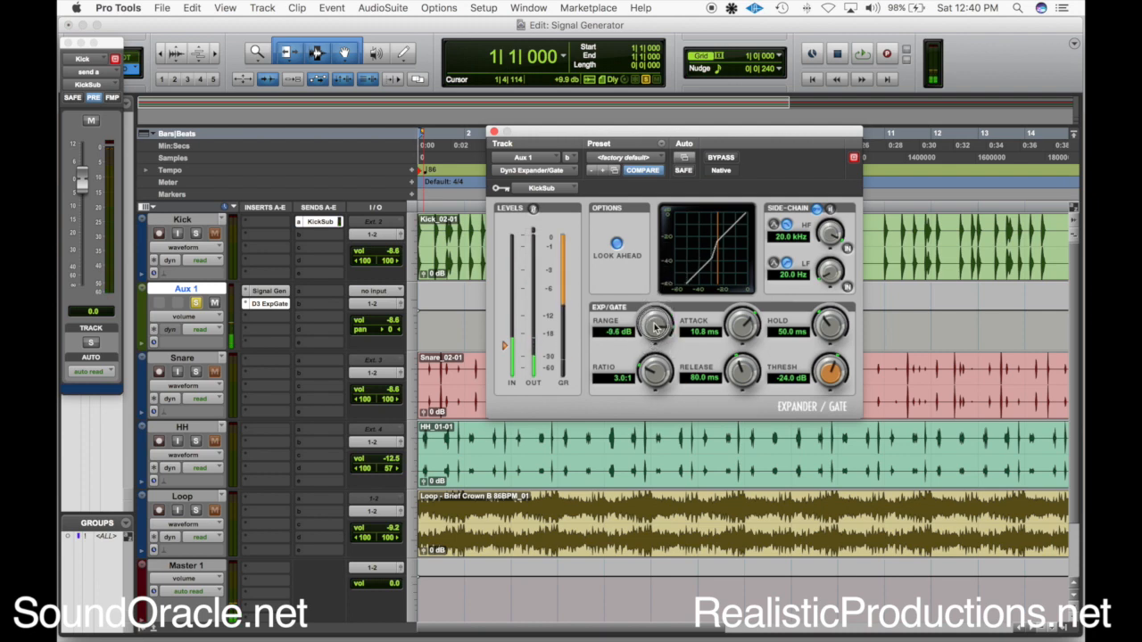
scroll(656, 328, down, 4)
drag(656, 329, 653, 361)
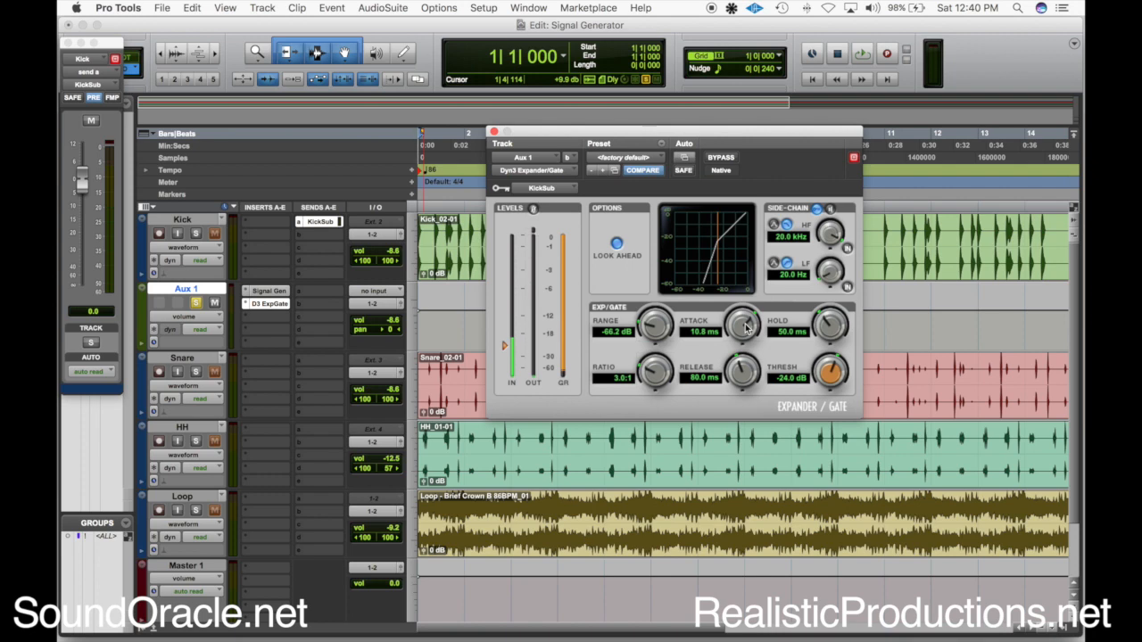
Adjust the gate's attack during playback, settling on 633.9 µs.
drag(748, 329, 726, 469)
key(space)
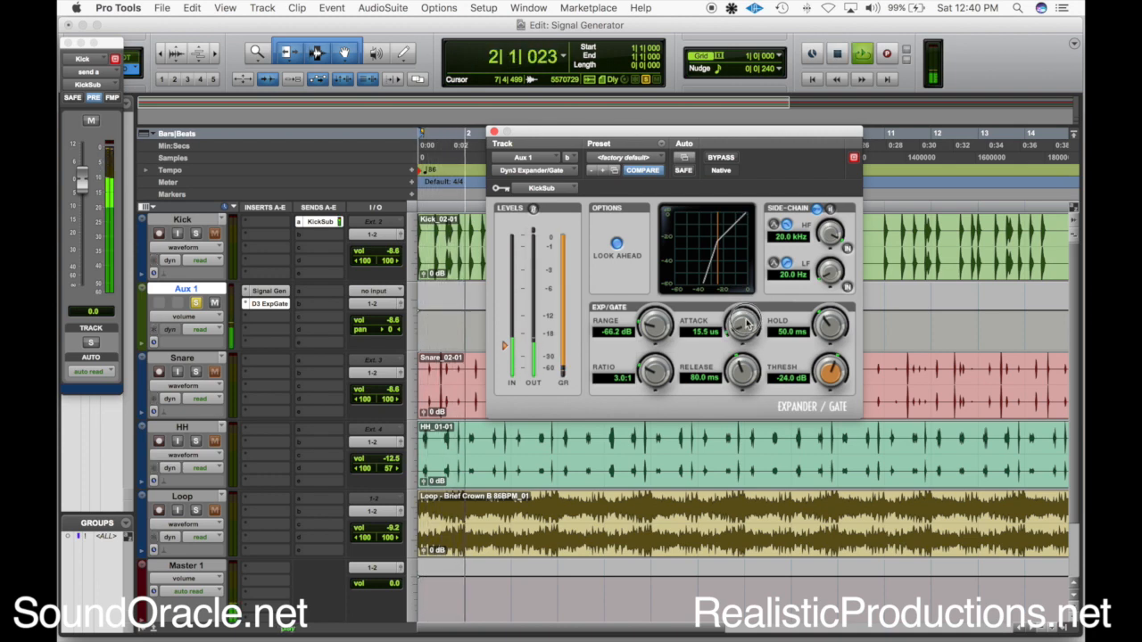
mouse_move(747, 332)
mouse_down()
mouse_move(747, 304)
mouse_move(744, 319)
mouse_up()
key(space)
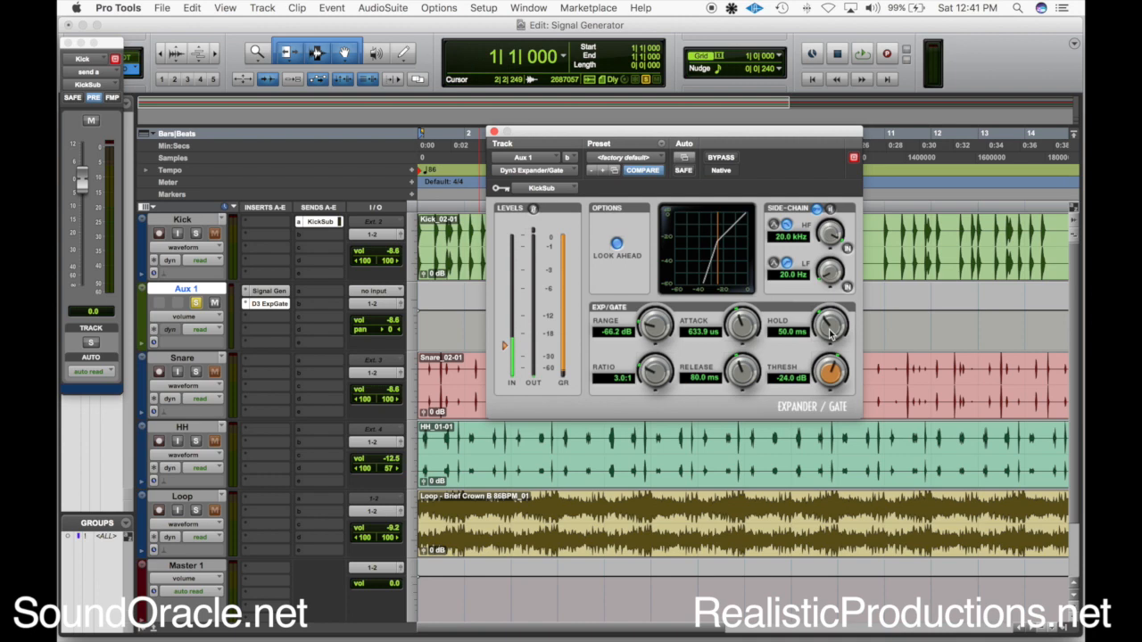
Adjust the gate's hold time to 113.4 ms while auditioning Aux 1.
key(space)
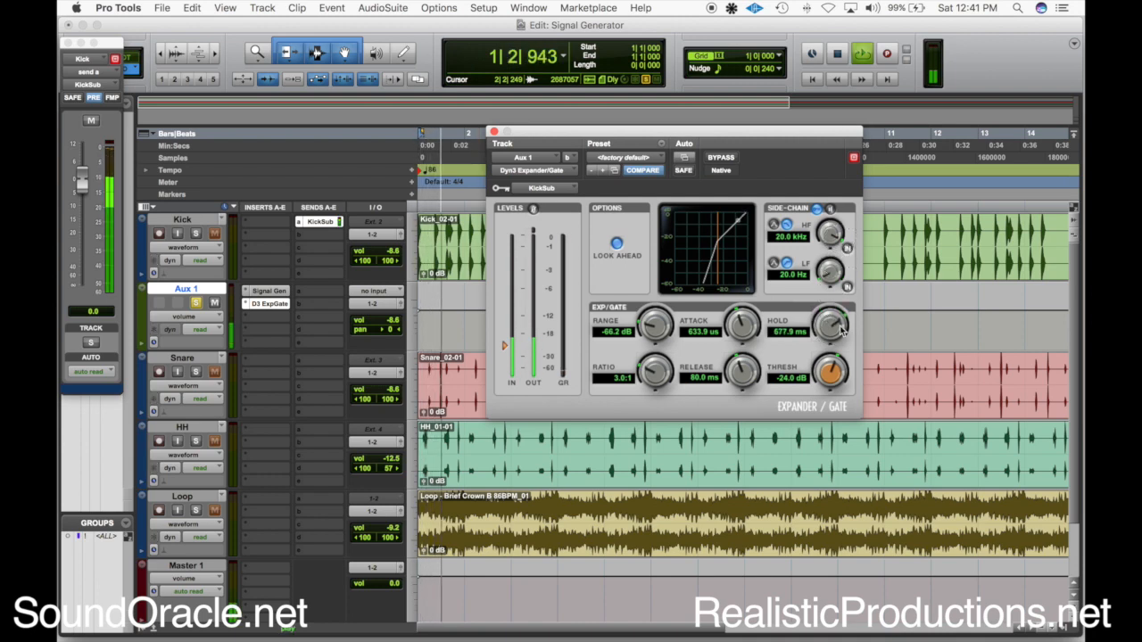
mouse_move(830, 334)
mouse_down()
mouse_move(837, 367)
mouse_move(828, 326)
mouse_up()
key(space)
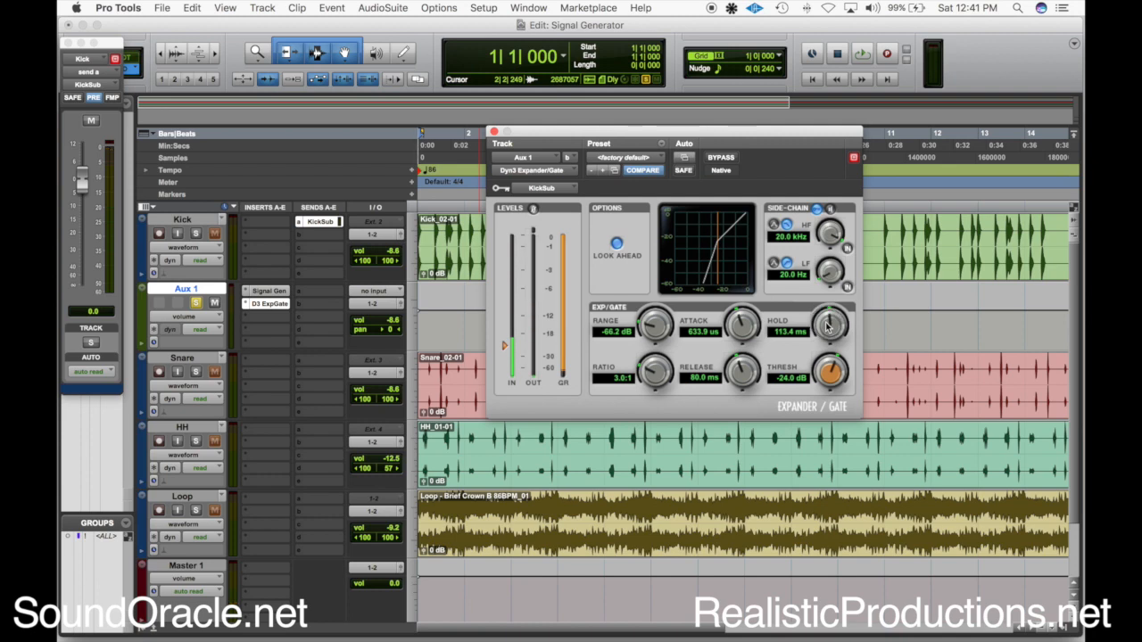
Try gate release times of 71.2 ms and 5.0 ms while auditioning Aux 1.
key(t)
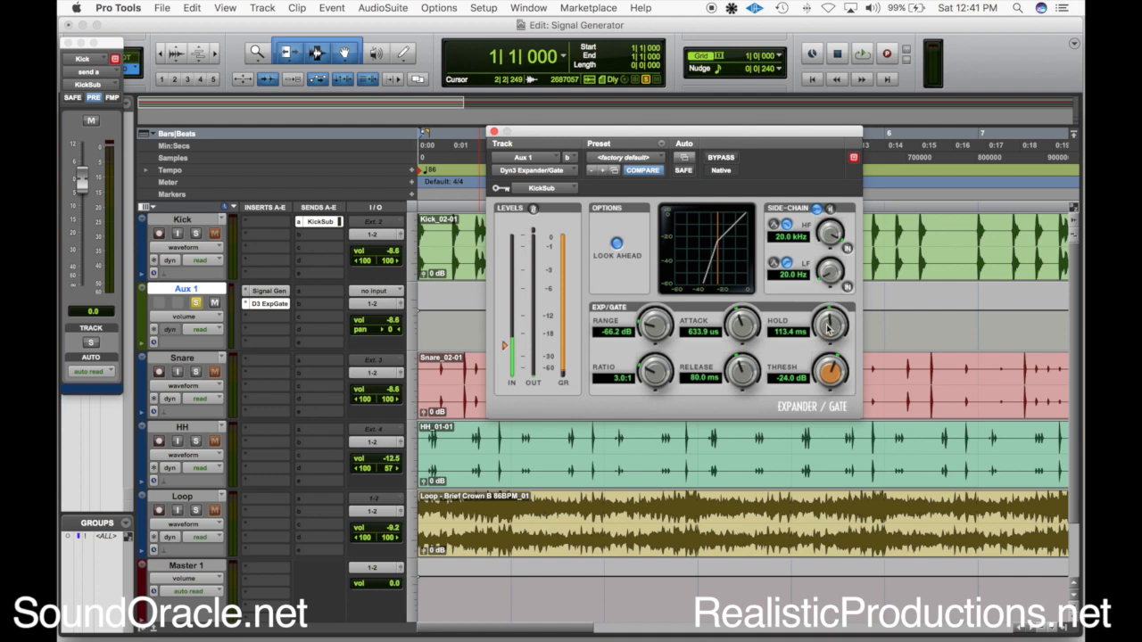
key(space)
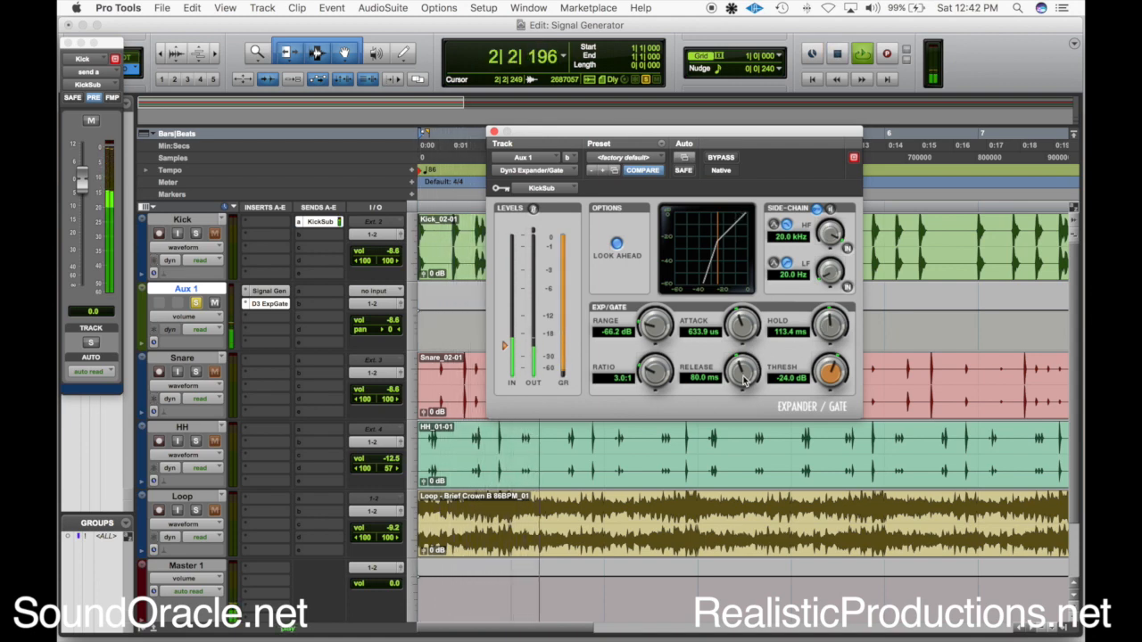
drag(745, 379, 740, 382)
key(space)
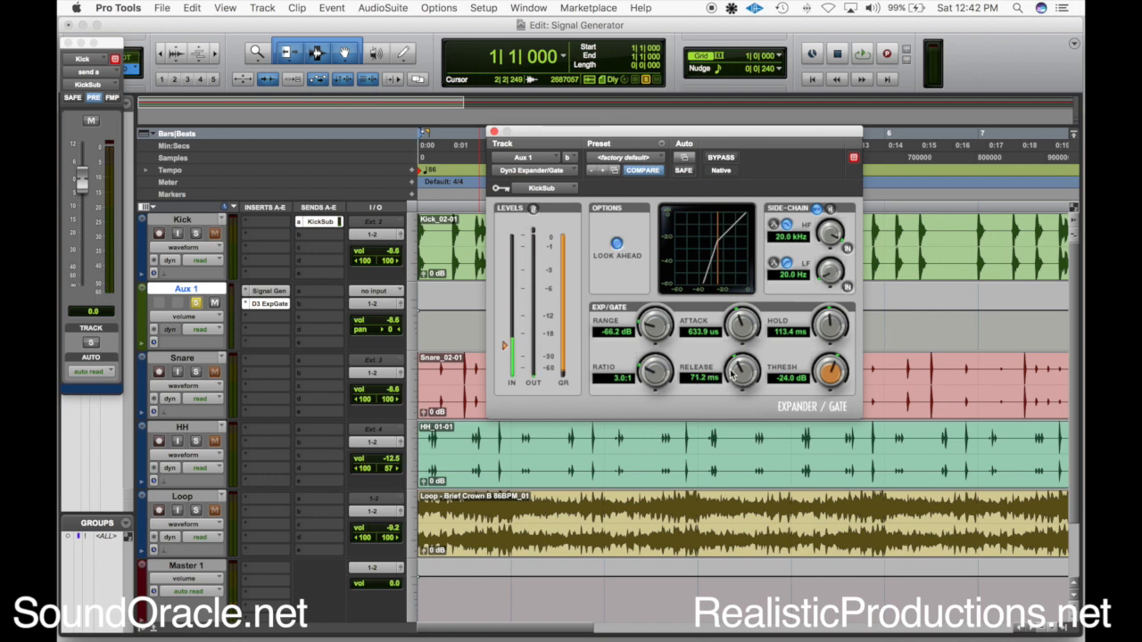
drag(737, 373, 746, 379)
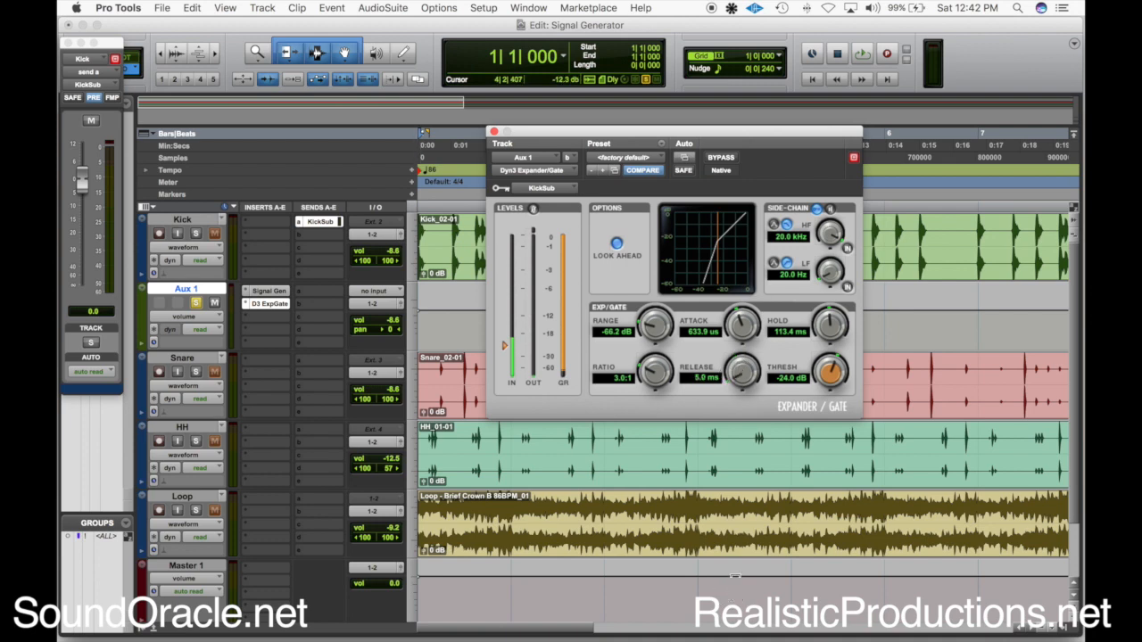
key(space)
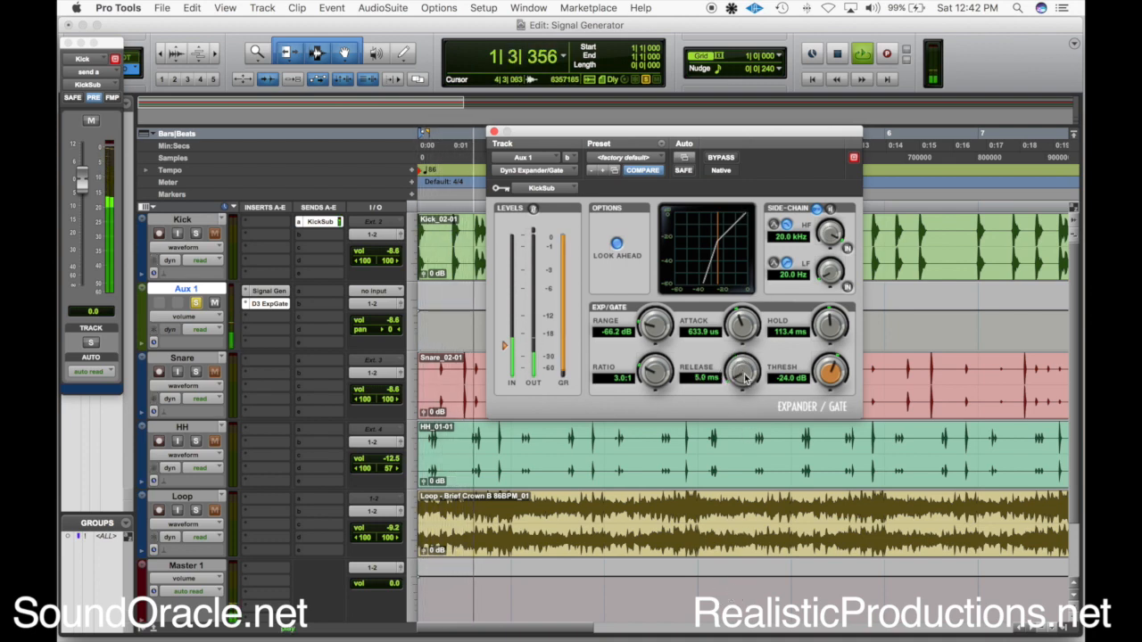
key(space)
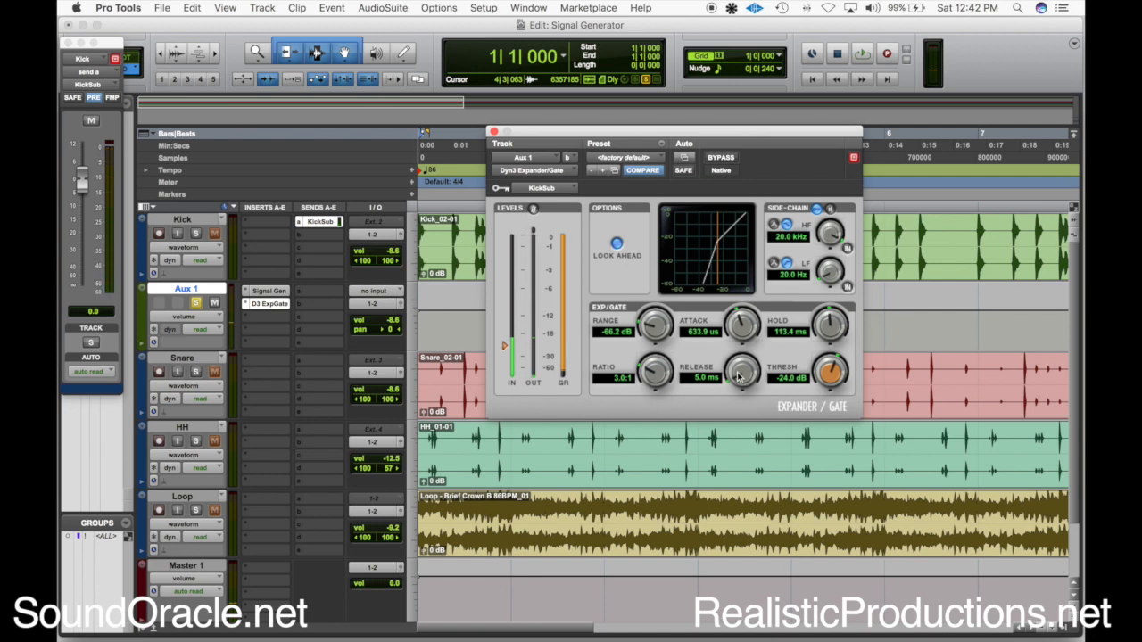
Set the gate's release to 58.3 ms and its hold to 60.1 ms by ear, closing the plug-in window when done.
mouse_move(740, 378)
mouse_down()
mouse_move(739, 347)
mouse_move(738, 381)
mouse_up()
key(space)
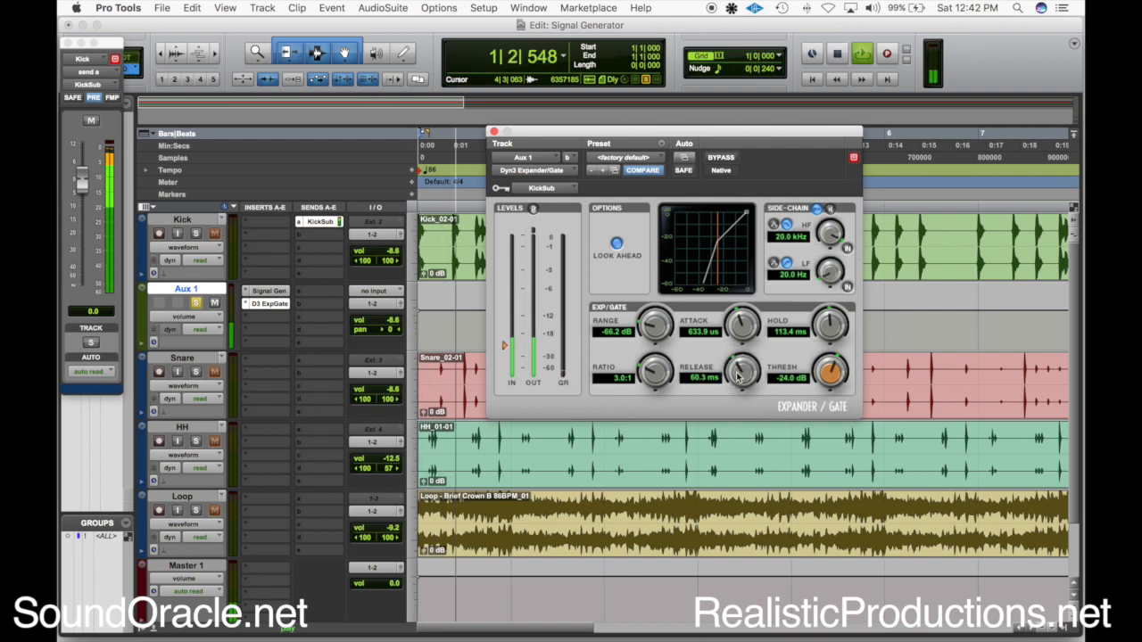
key(space)
drag(829, 319, 828, 335)
key(space)
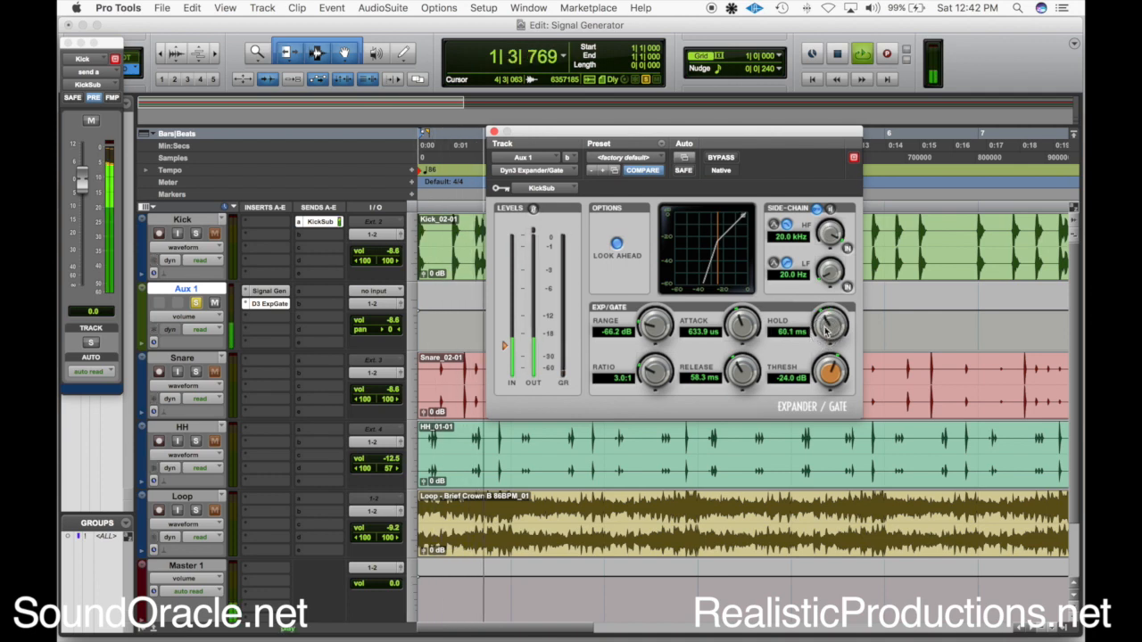
key(space)
click(493, 131)
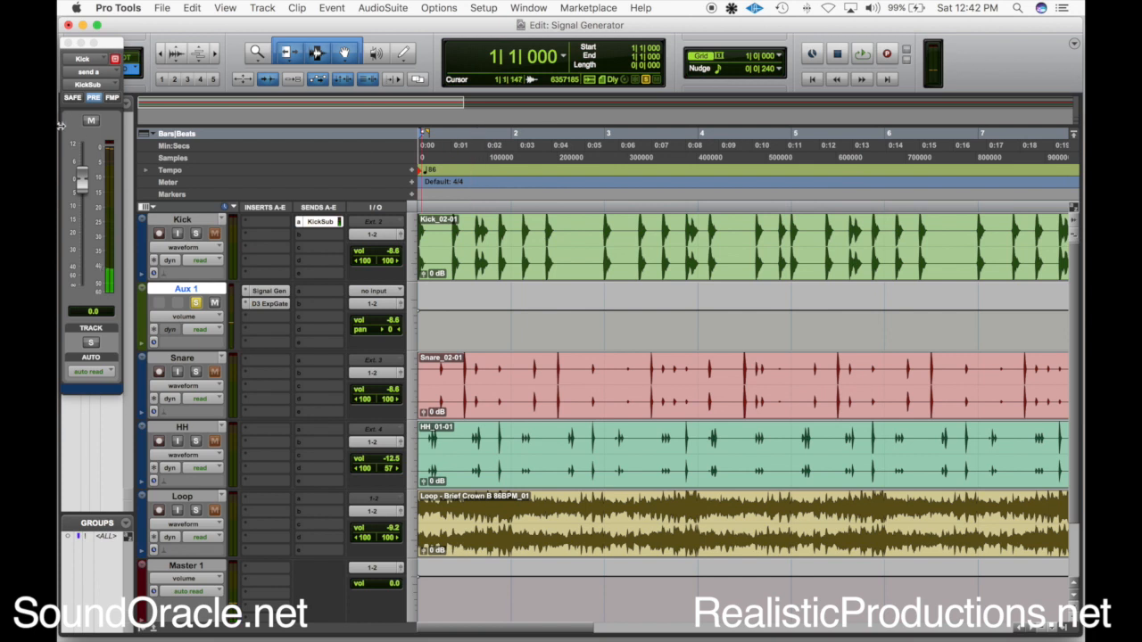
Solo the Kick together with Aux 1 and raise the Aux 1 volume to -3.3 dB during playback.
click(198, 234)
key(space)
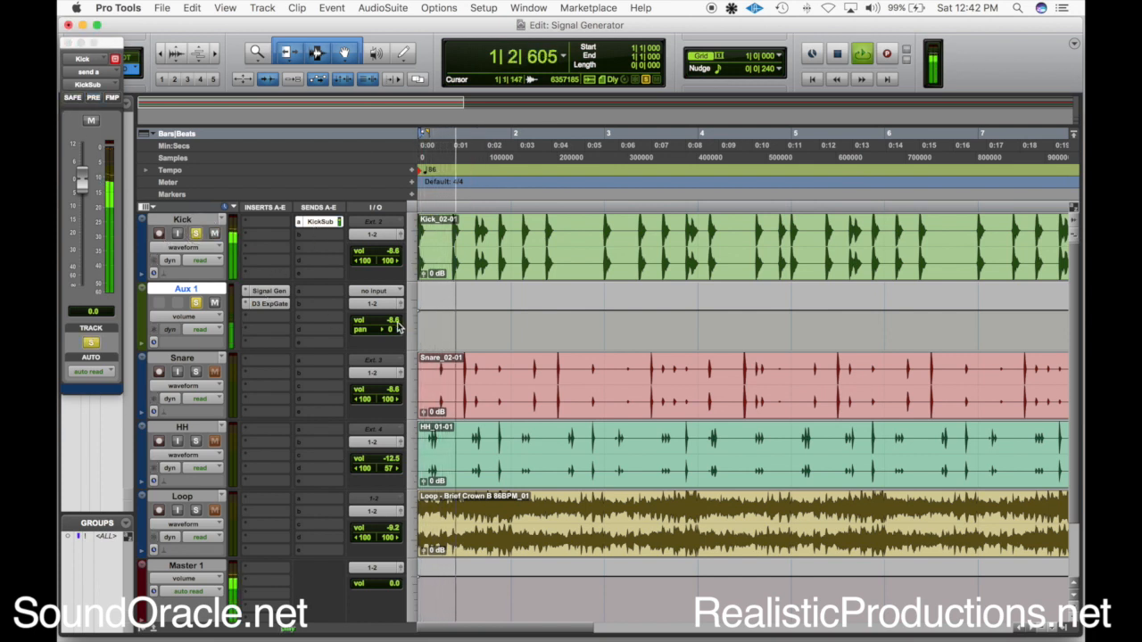
drag(398, 326, 390, 320)
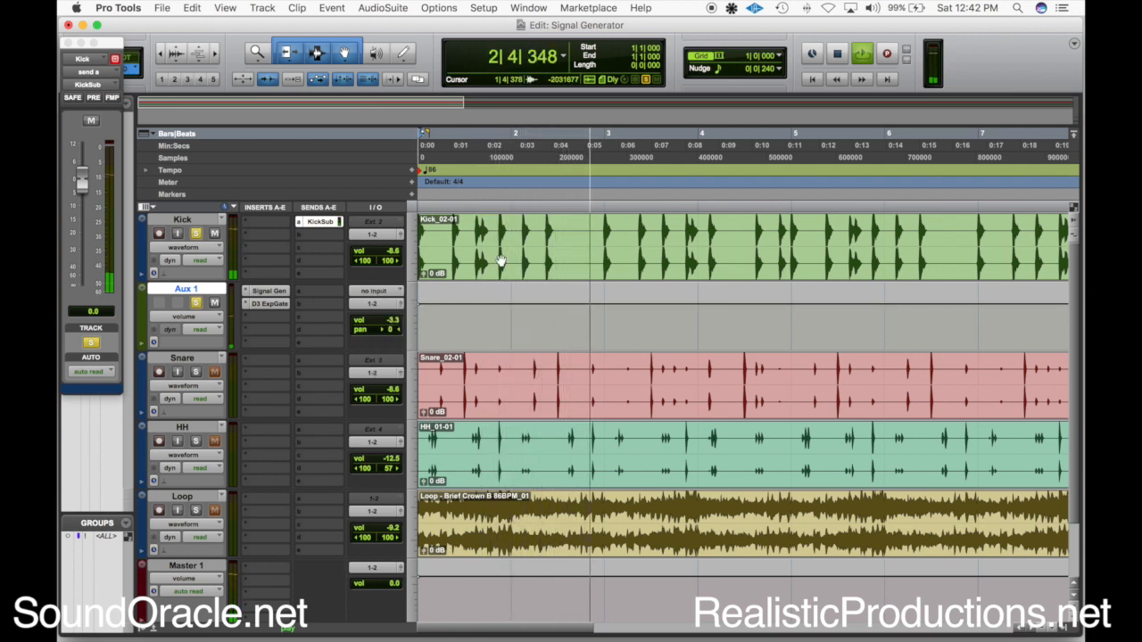
Loop the Kick from 1|1|000 to 2|2|865 and toggle the Aux 1 solo to compare the kick with and without the sub tone.
drag(558, 237, 422, 237)
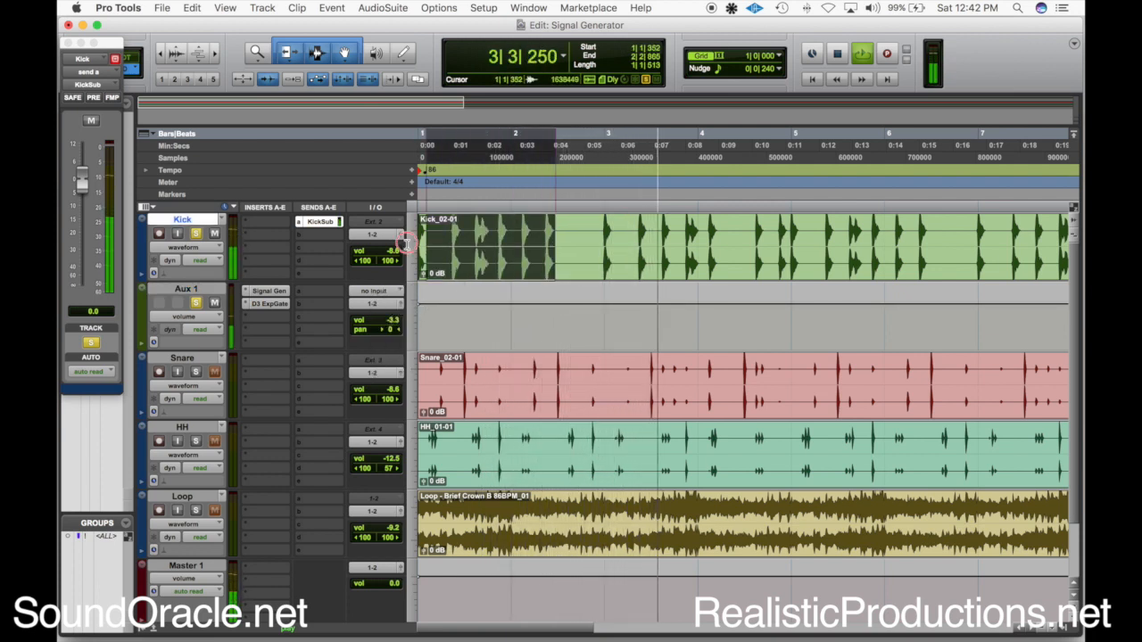
key(space)
key(space)
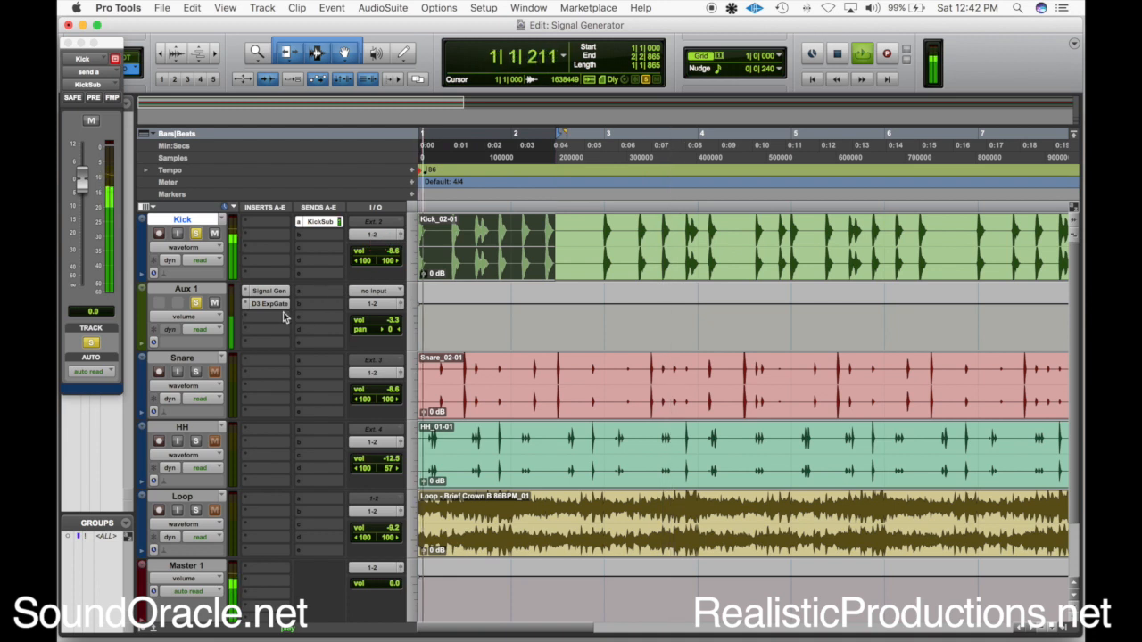
click(197, 304)
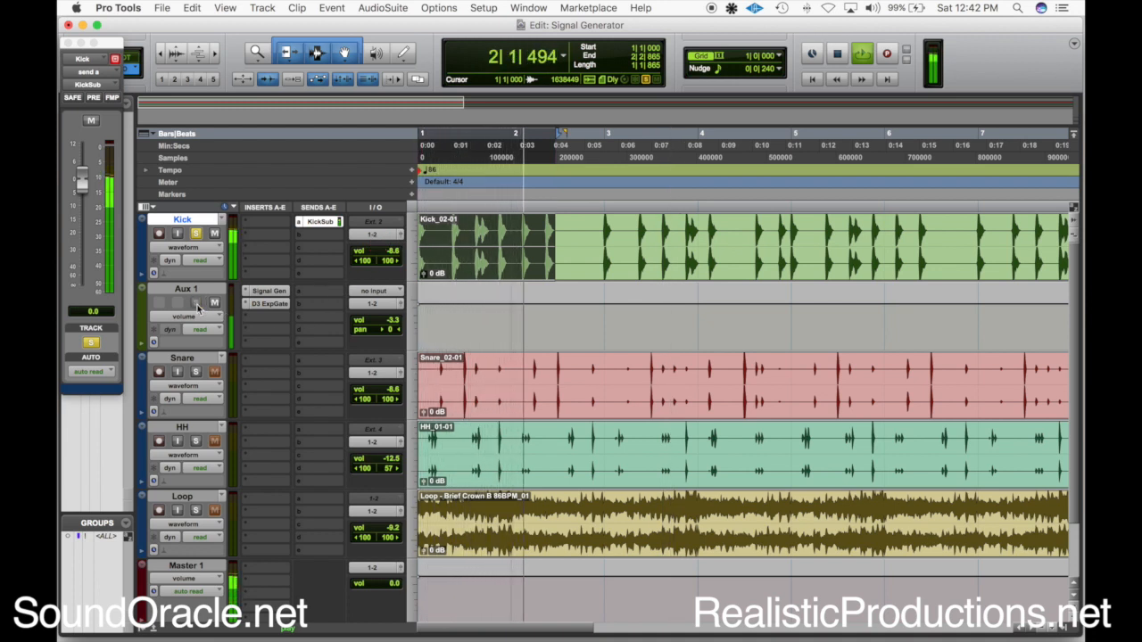
click(197, 305)
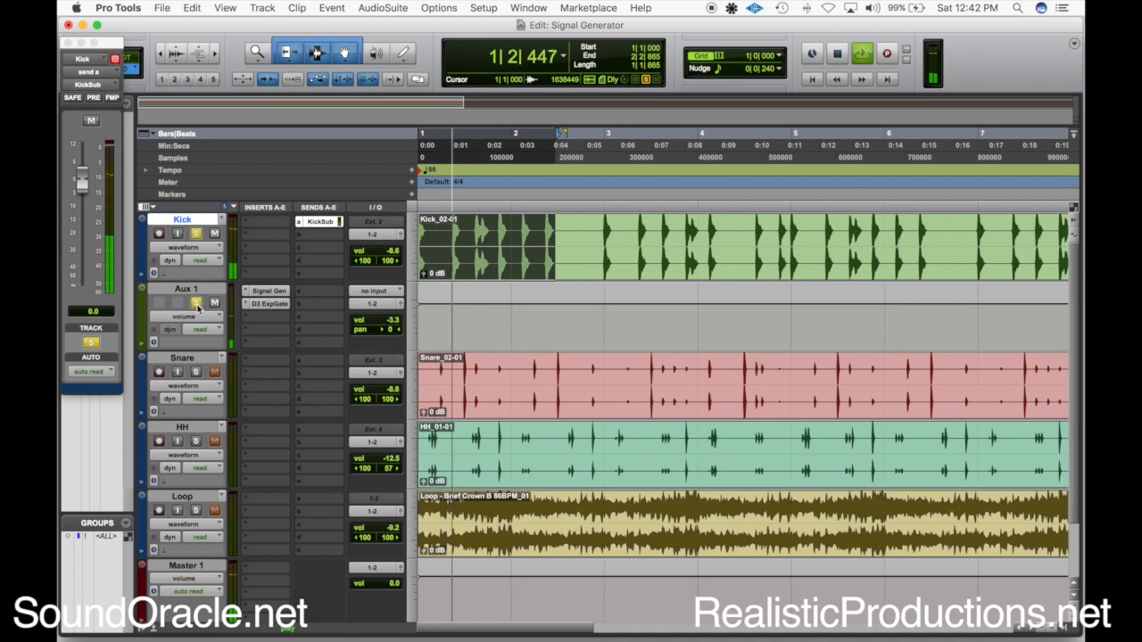
Raise the Aux 1 volume to -2.0 dB during playback and rename the track KickSub.
drag(377, 319, 391, 317)
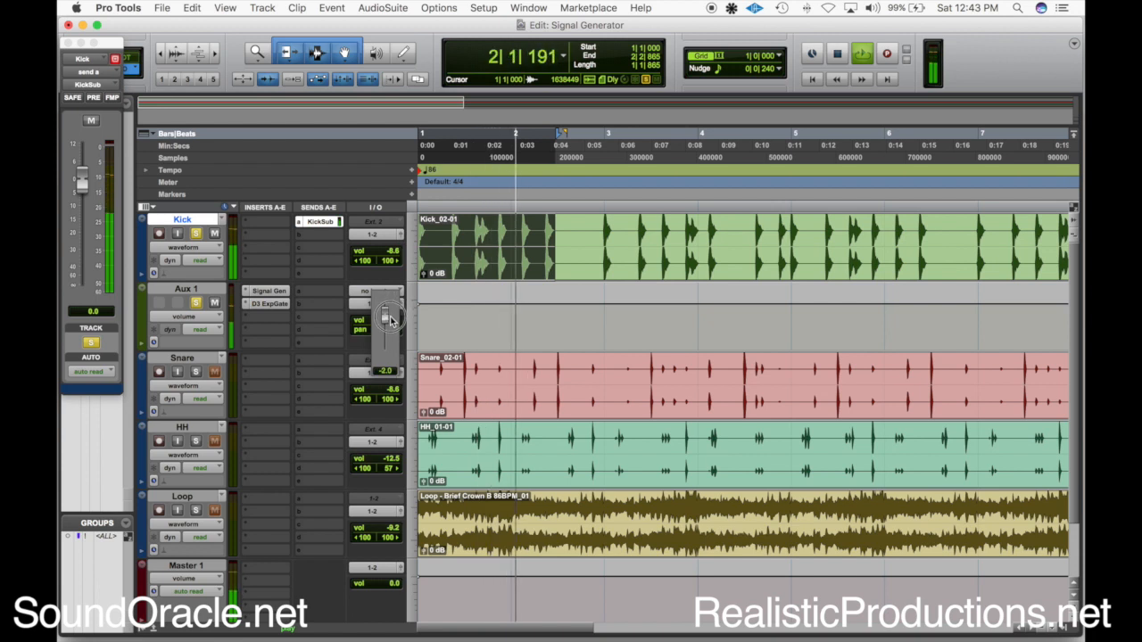
key(space)
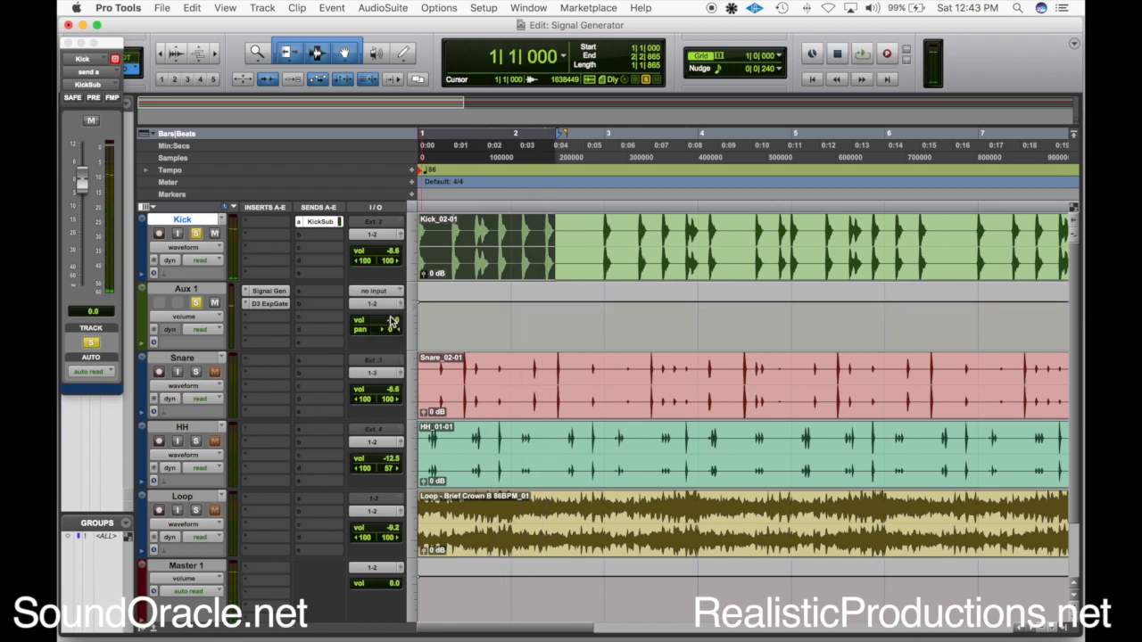
double_click(197, 290)
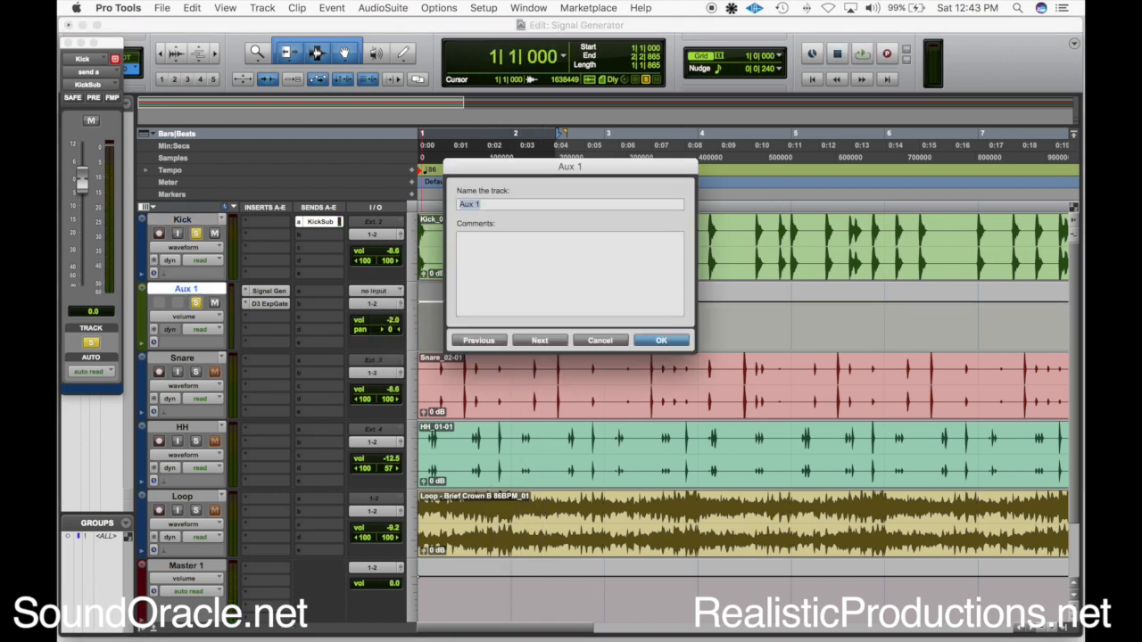
text(KickSub)
key(Return)
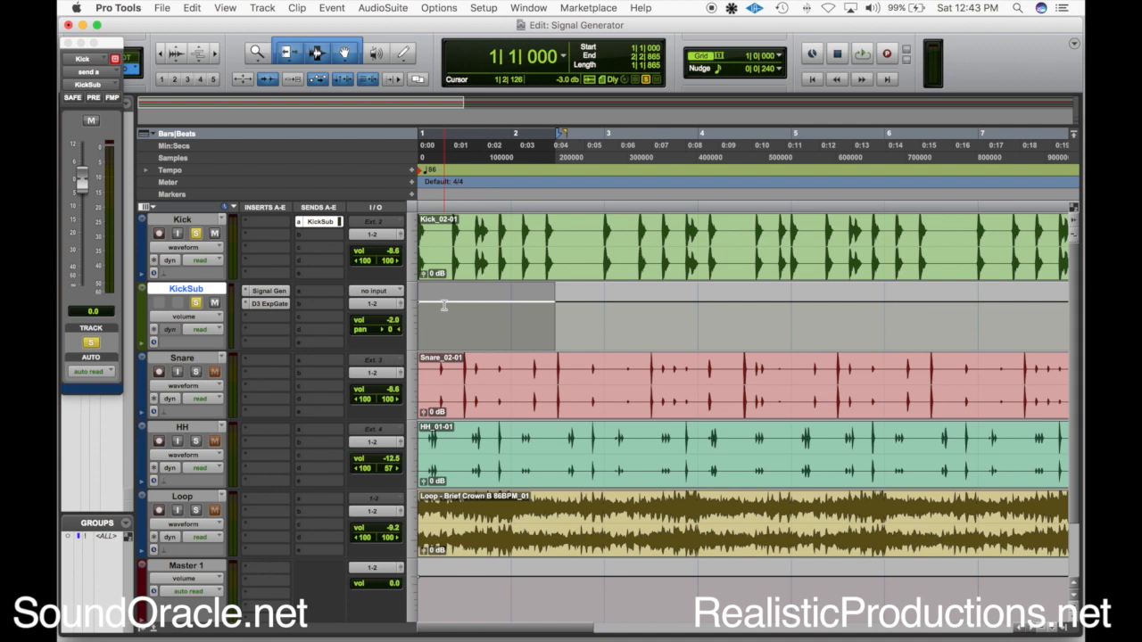
Look up octave 2 notes in Preview's note frequency table and set the KickSub Signal Generator frequency to 92 Hz.
click(268, 292)
drag(507, 223, 514, 230)
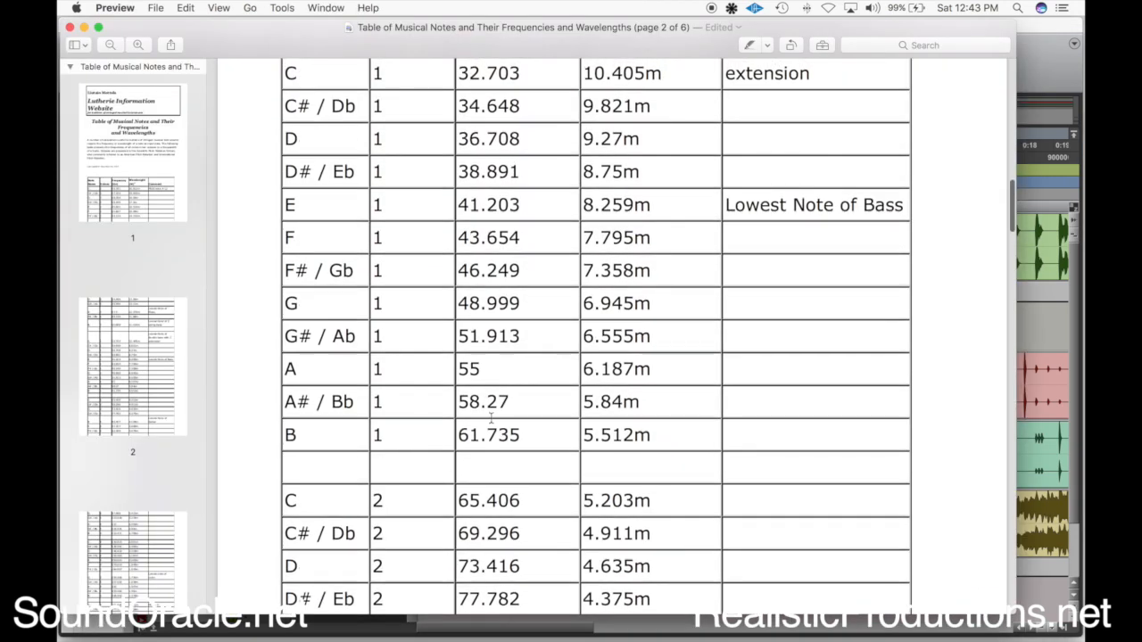
scroll(663, 331, down, 5)
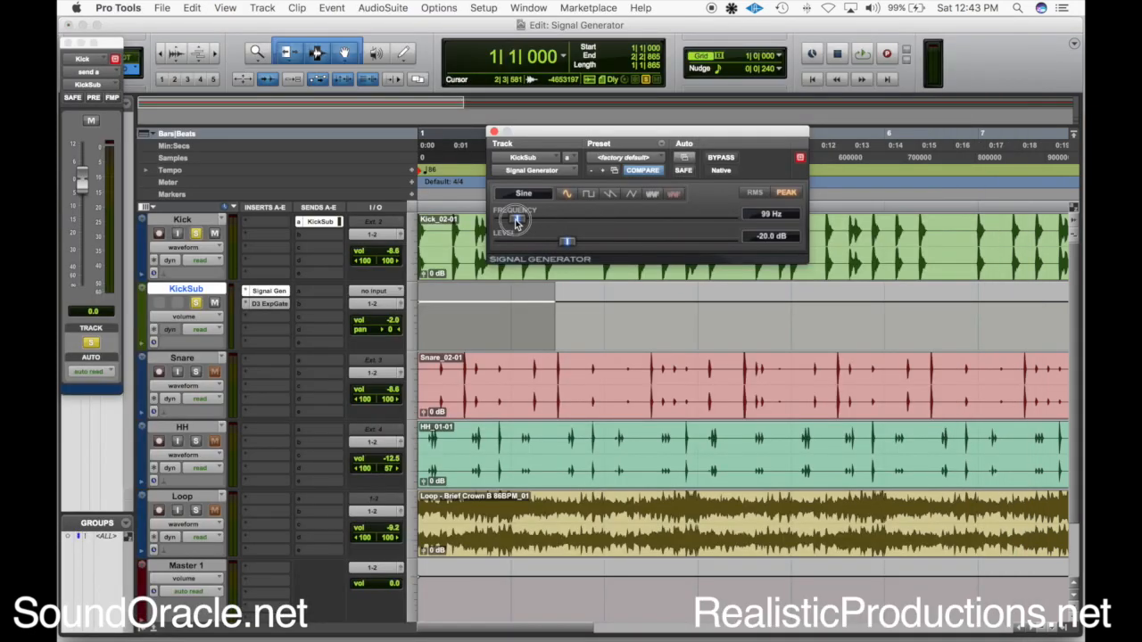
drag(516, 223, 514, 223)
click(772, 215)
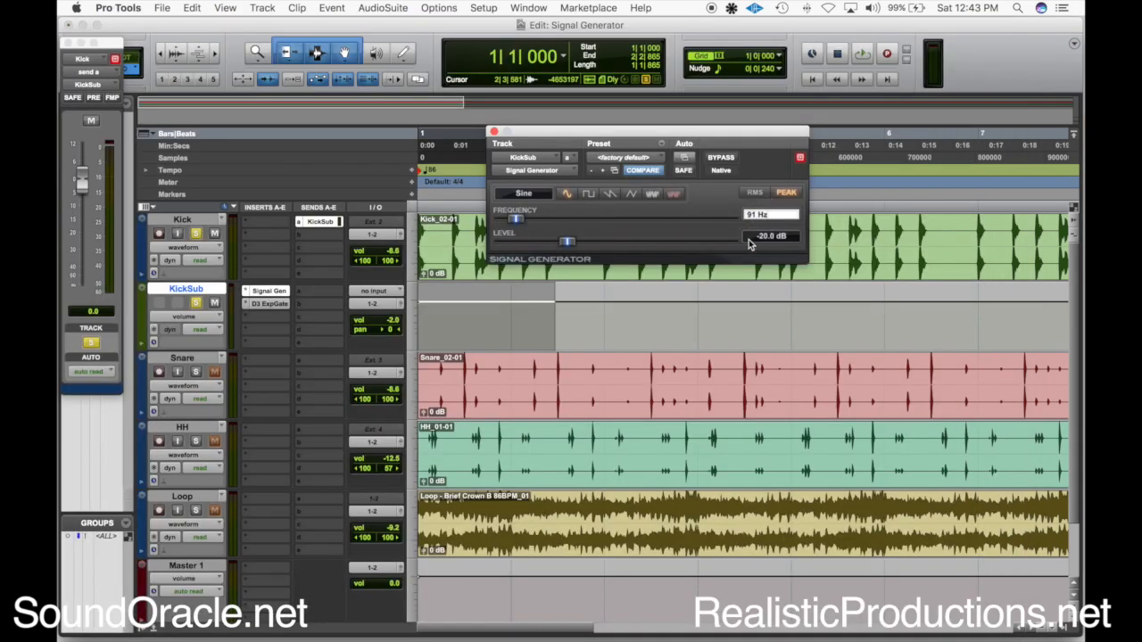
text(92)
key(Return)
Lower the KickSub volume to -7.3 dB during playback, with the Signal Generator window moved aside.
key(space)
drag(562, 132, 676, 130)
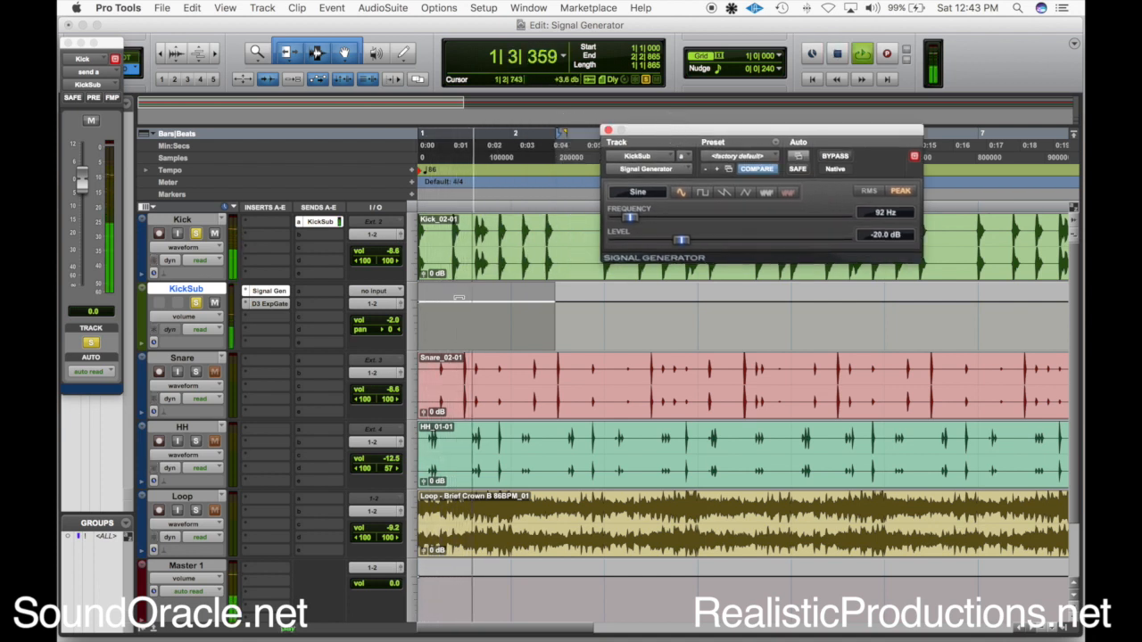
drag(385, 319, 393, 329)
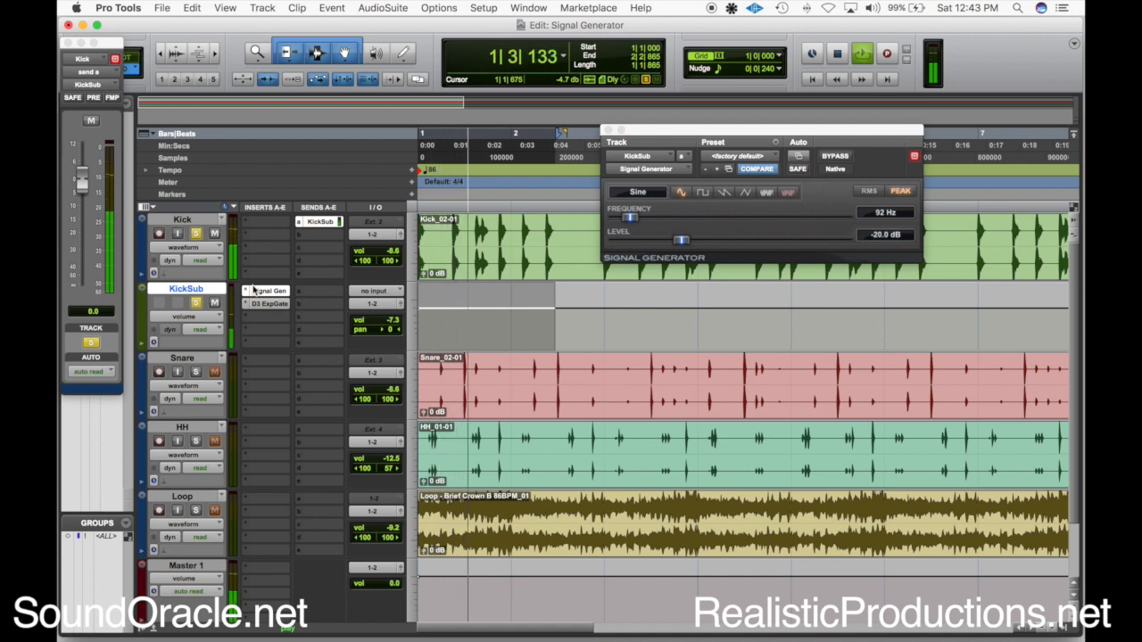
key(space)
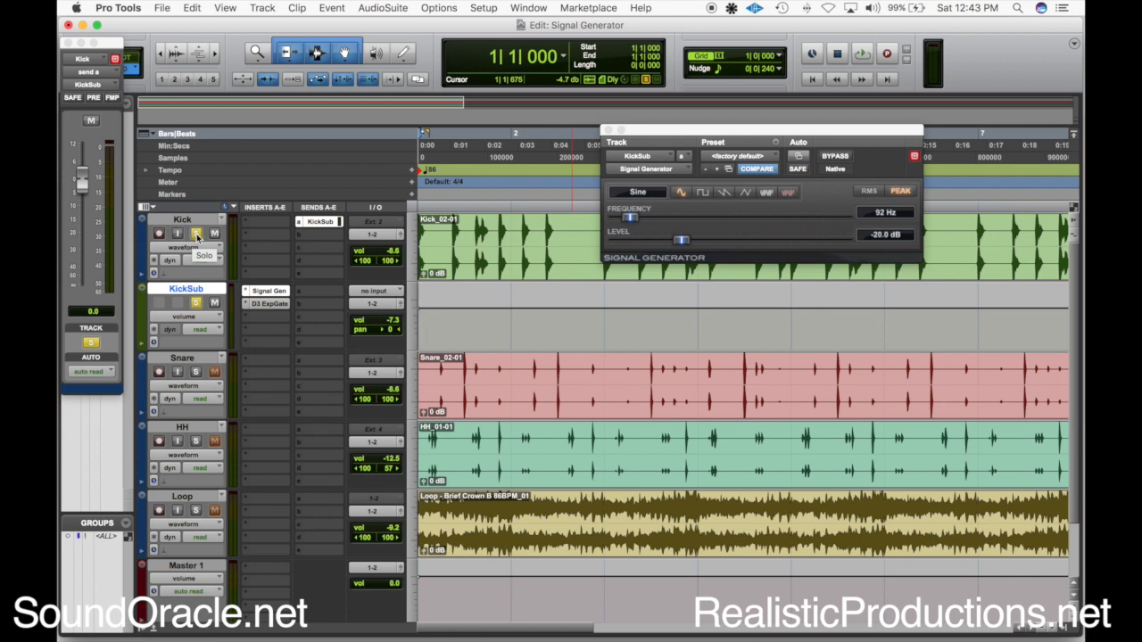
Clear all solos and audition the full mix with the 92 Hz sub tone.
alt+click(196, 233)
key(space)
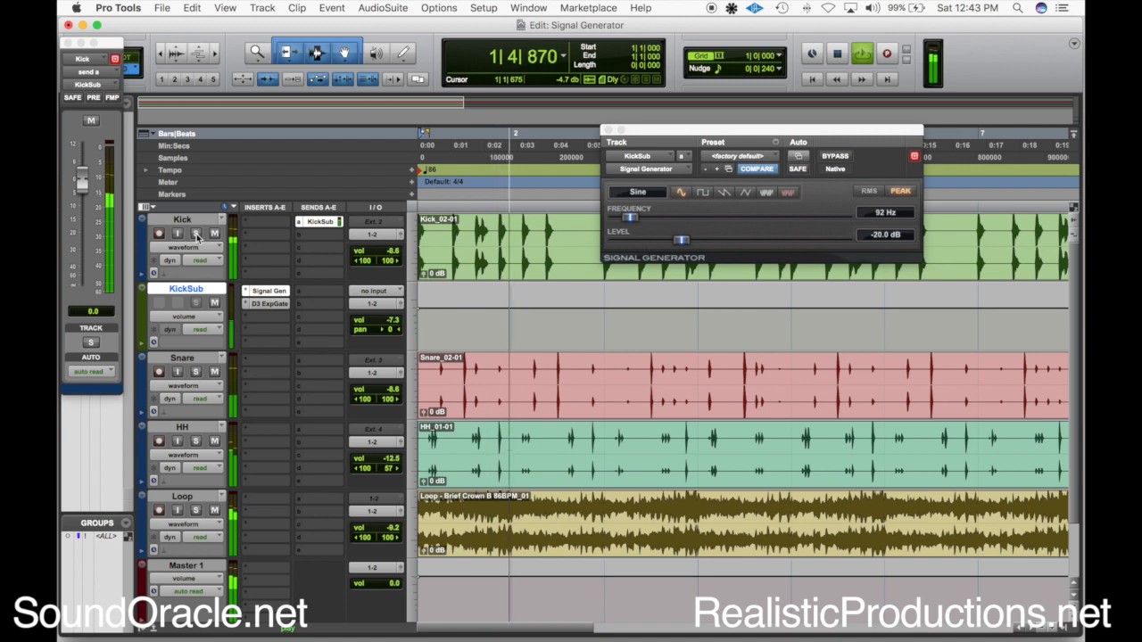
key(space)
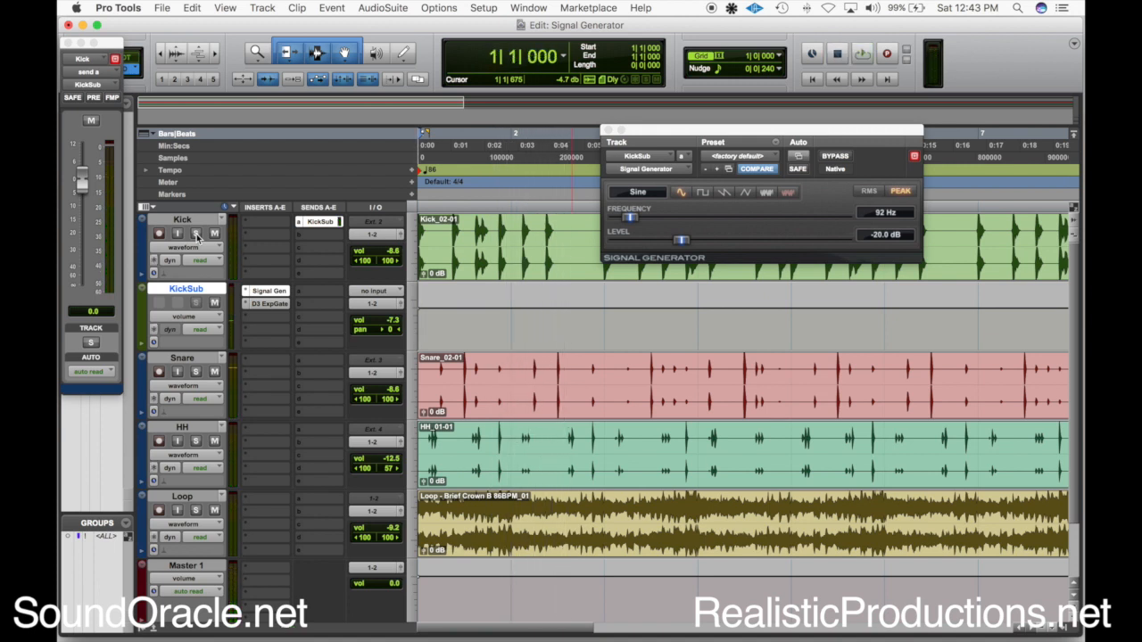
Solo Kick and KickSub, check the frequency table in Preview, and audition the KickSub Signal Generator at 46 Hz.
click(196, 233)
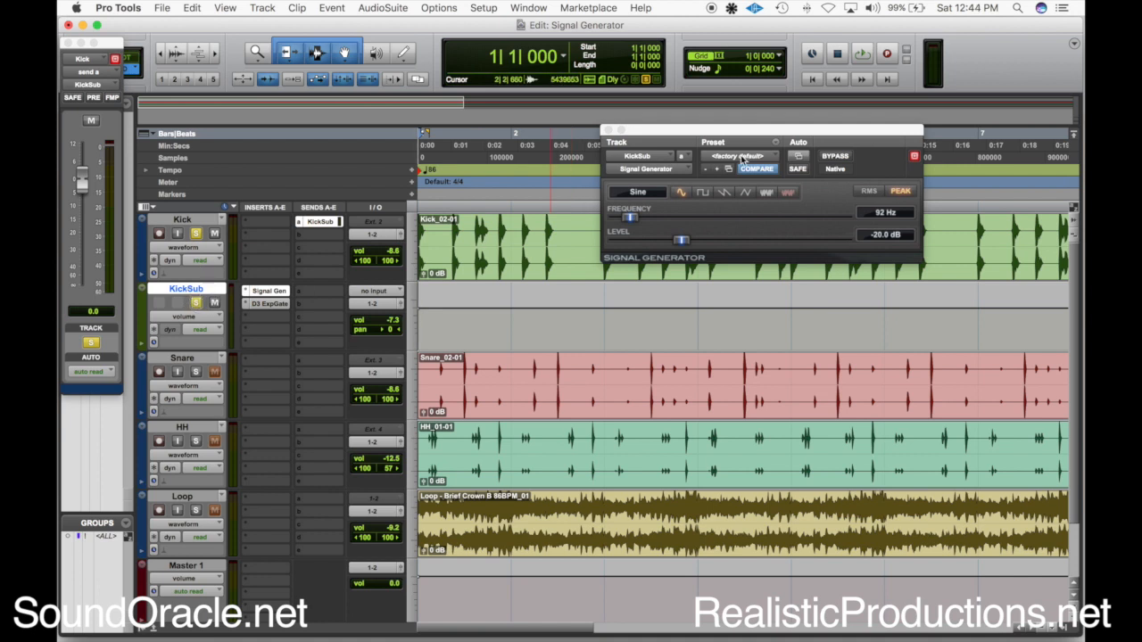
drag(739, 135, 637, 99)
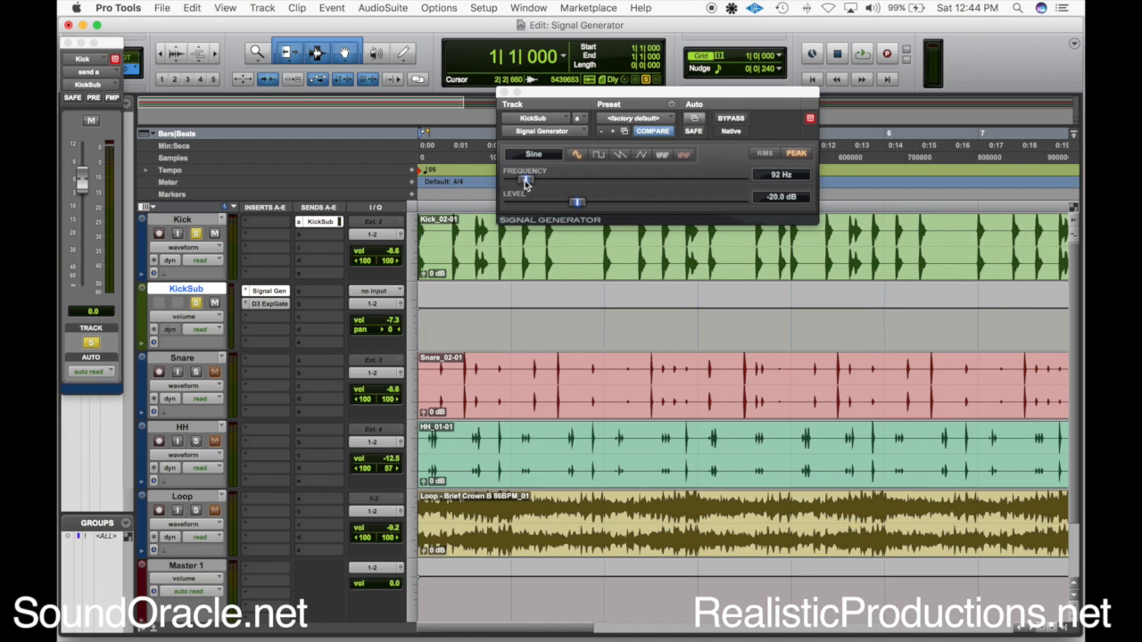
key(super+Tab)
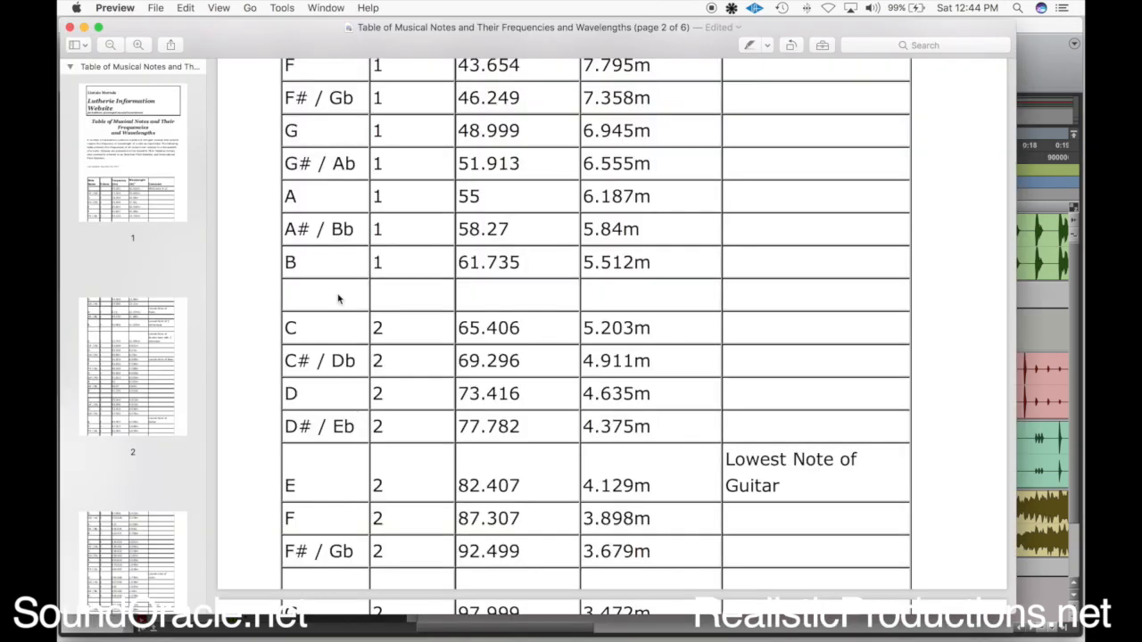
scroll(345, 268, up, 2)
key(super+Tab)
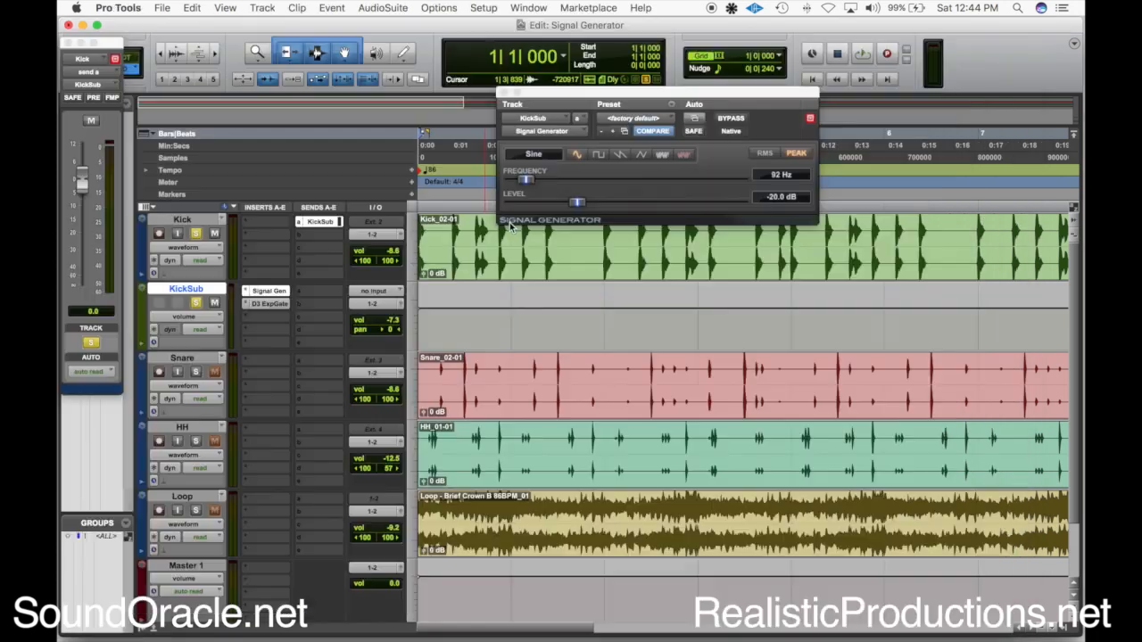
click(777, 176)
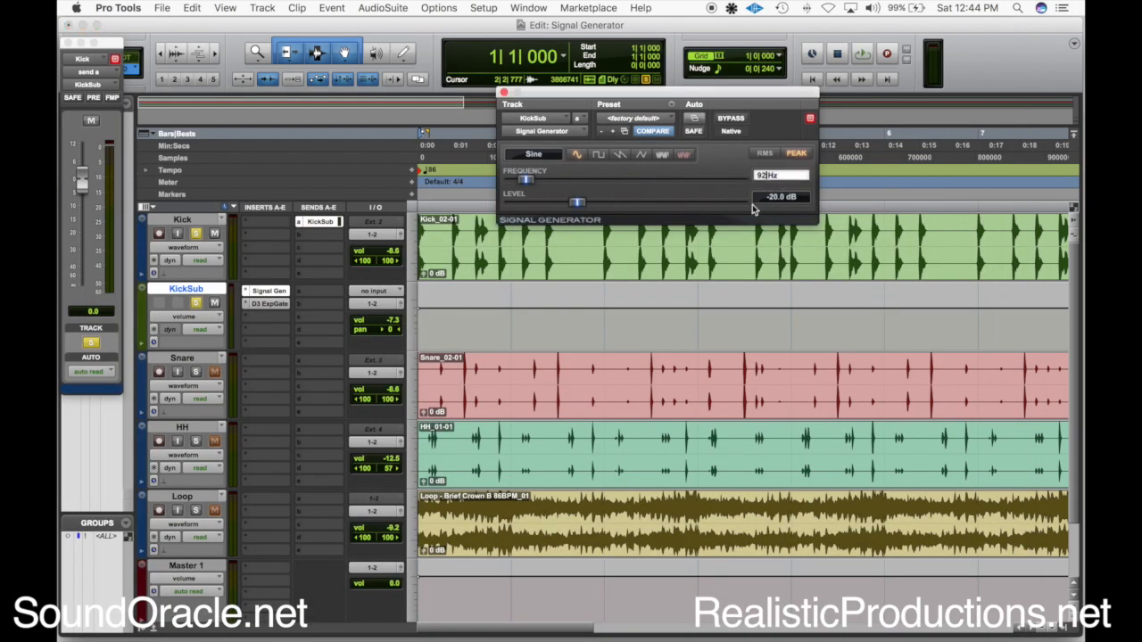
text(46)
key(Return)
key(space)
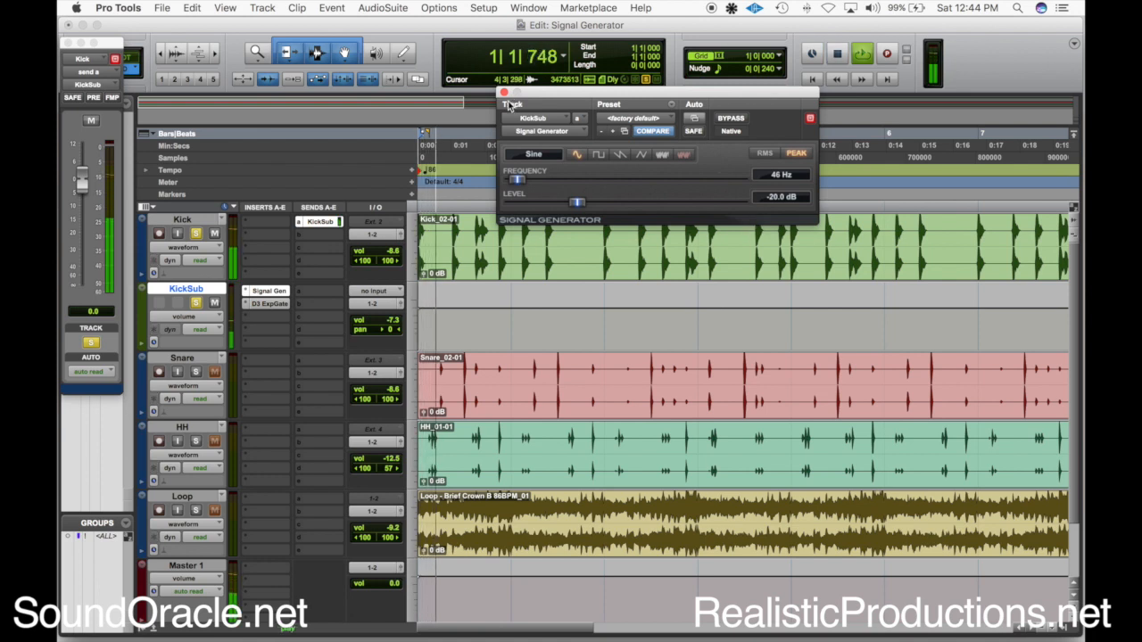
Close the Signal Generator window and raise the KickSub volume to -3.4 dB during playback.
click(269, 291)
click(389, 321)
drag(390, 321, 401, 303)
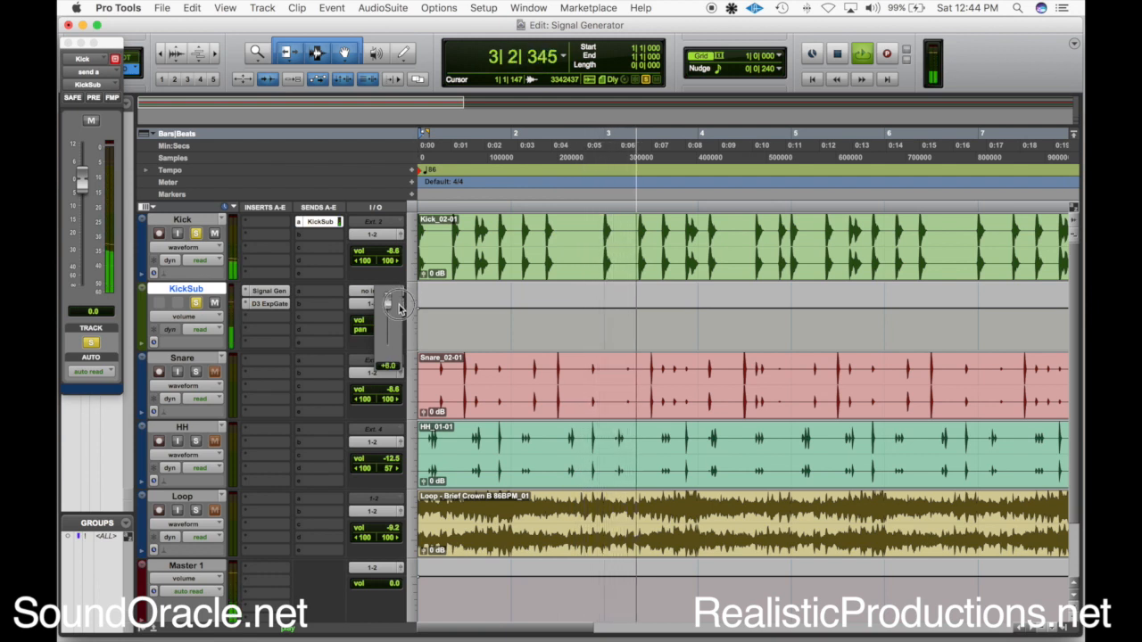
Clear all solos and audition the full mix with the 46 Hz sub tone.
alt+click(197, 234)
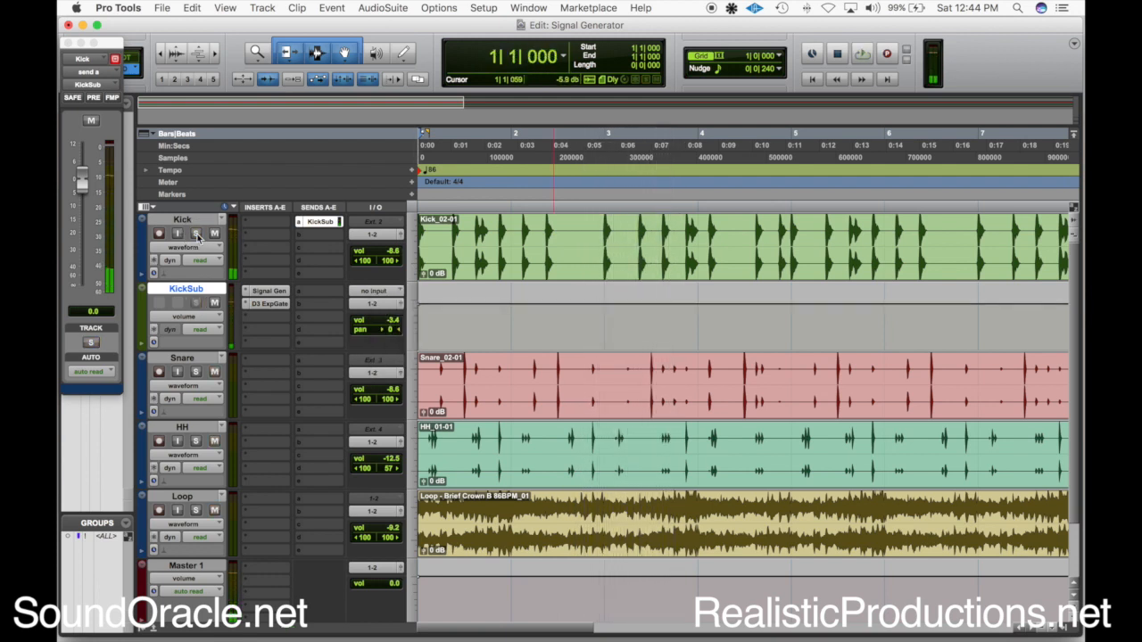
key(space)
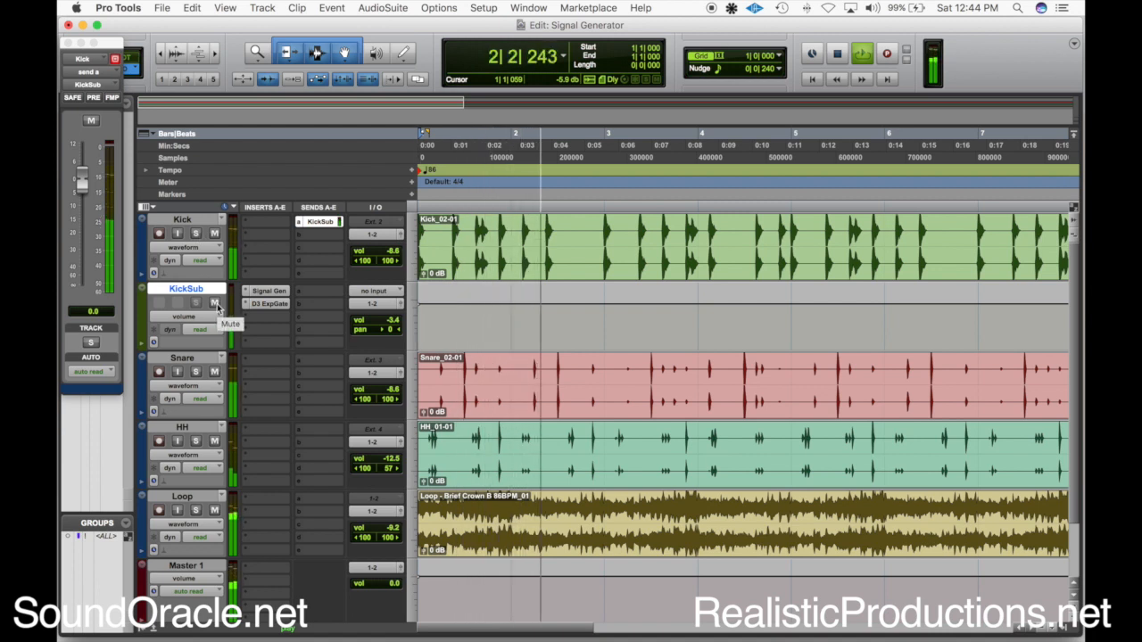
key(space)
Set the KickSub Signal Generator frequency to 61 Hz and close its window.
click(276, 292)
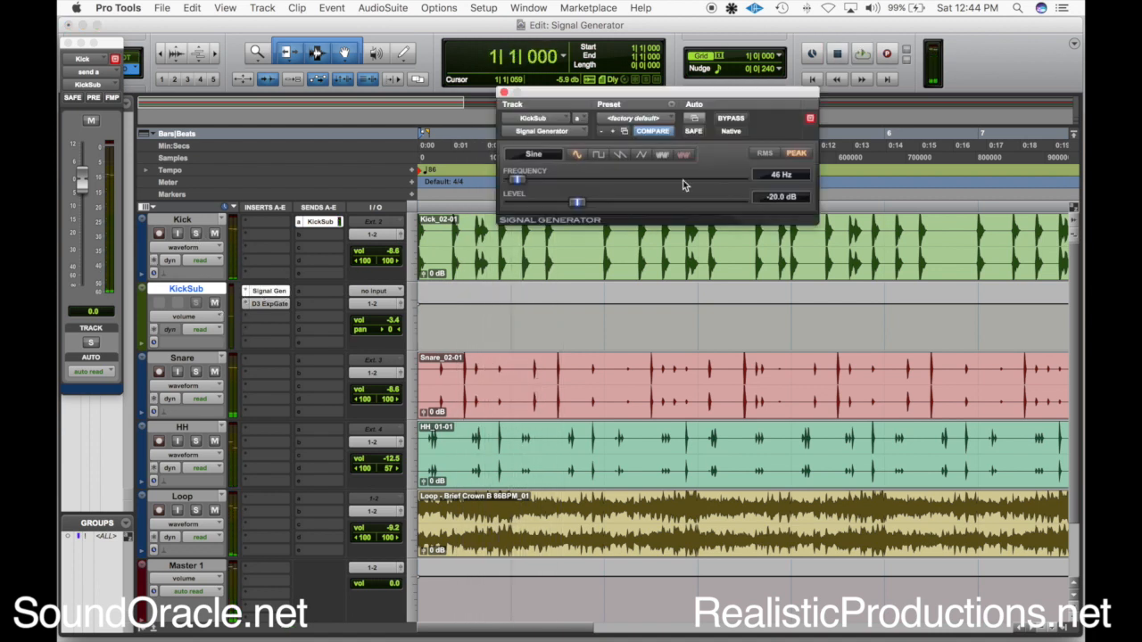
click(773, 176)
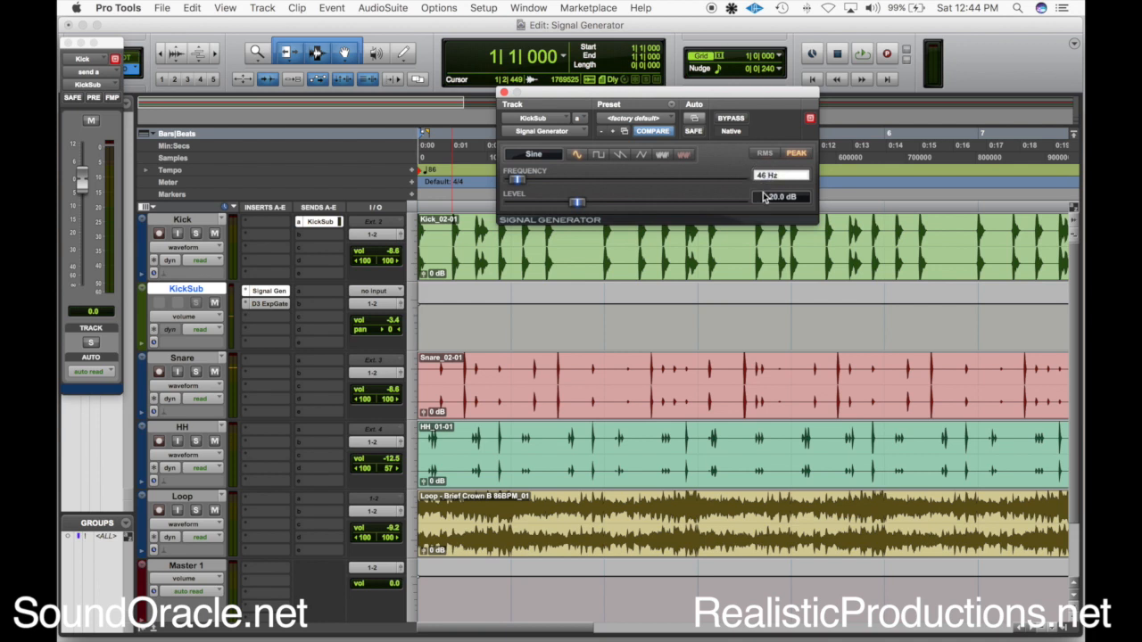
key(Return)
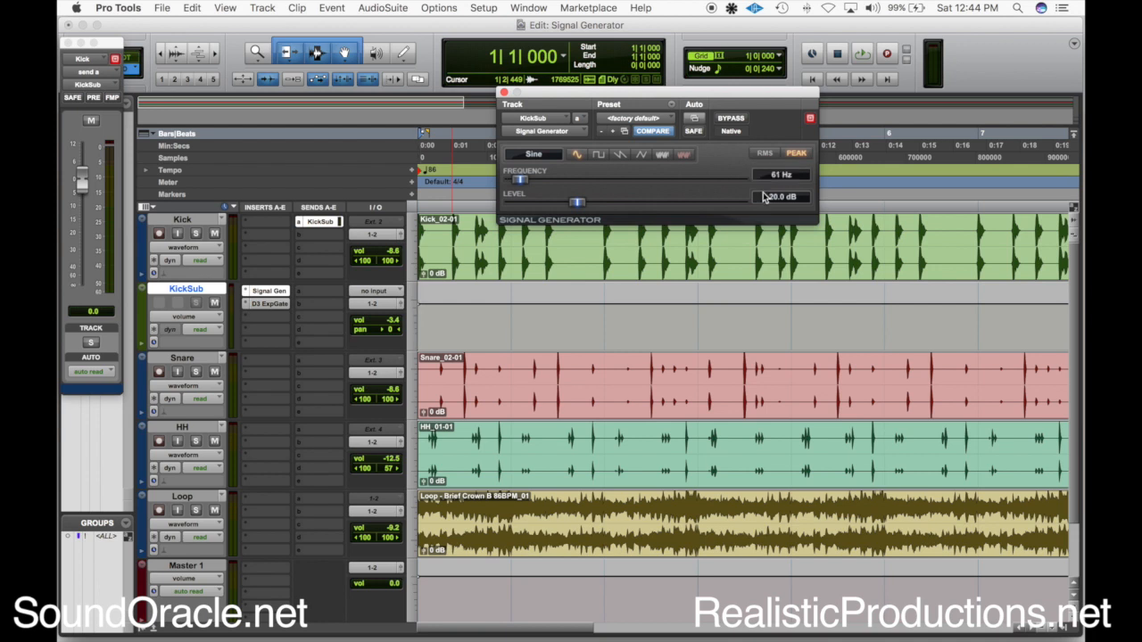
click(503, 93)
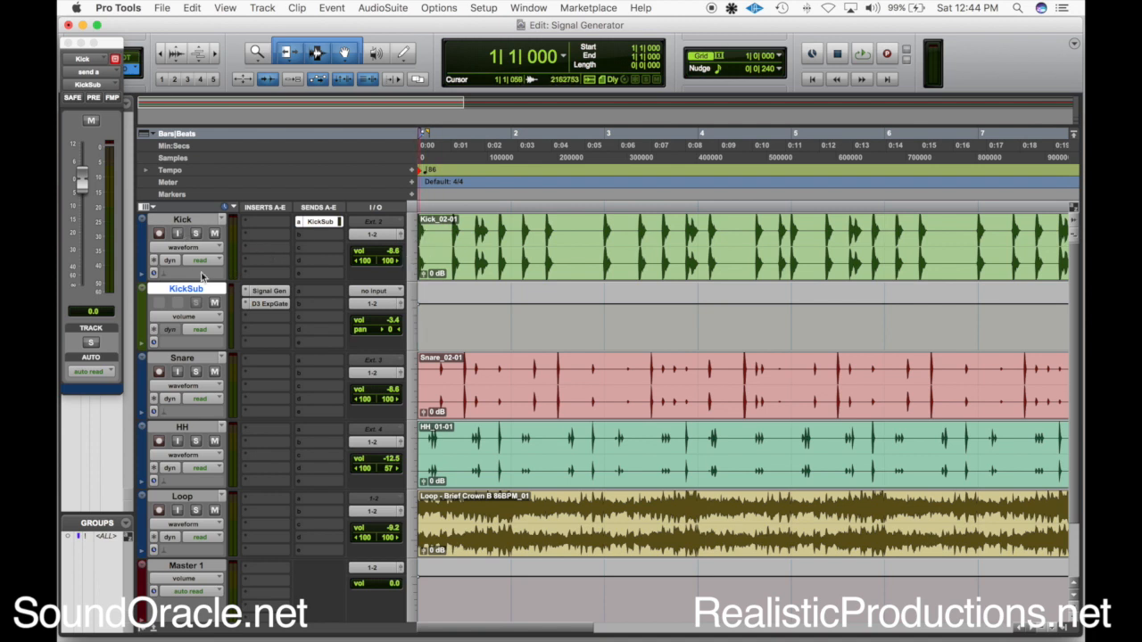
Play Kick and KickSub soloed, clear the solos, and toggle the KickSub mute to compare the full mix with and without the sub.
click(195, 233)
click(197, 303)
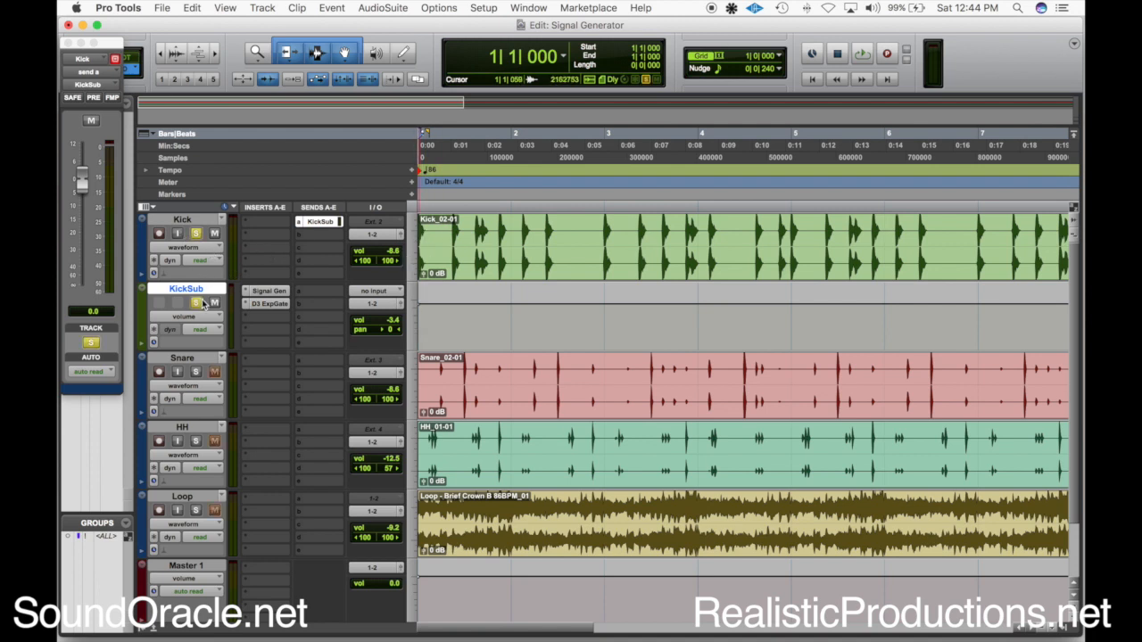
key(space)
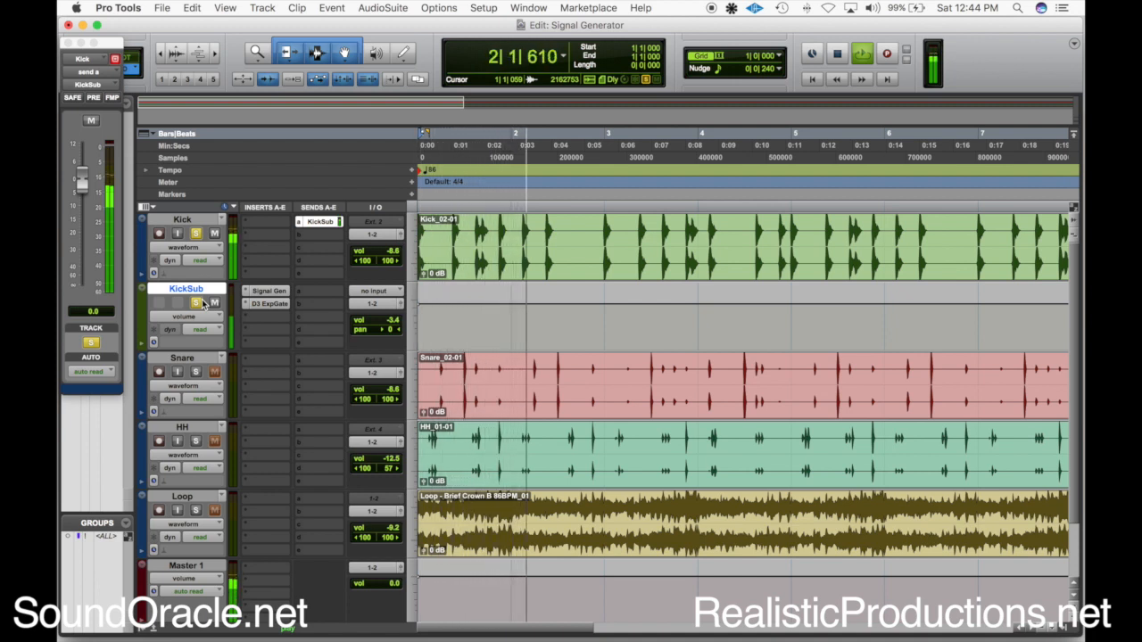
alt+click(198, 304)
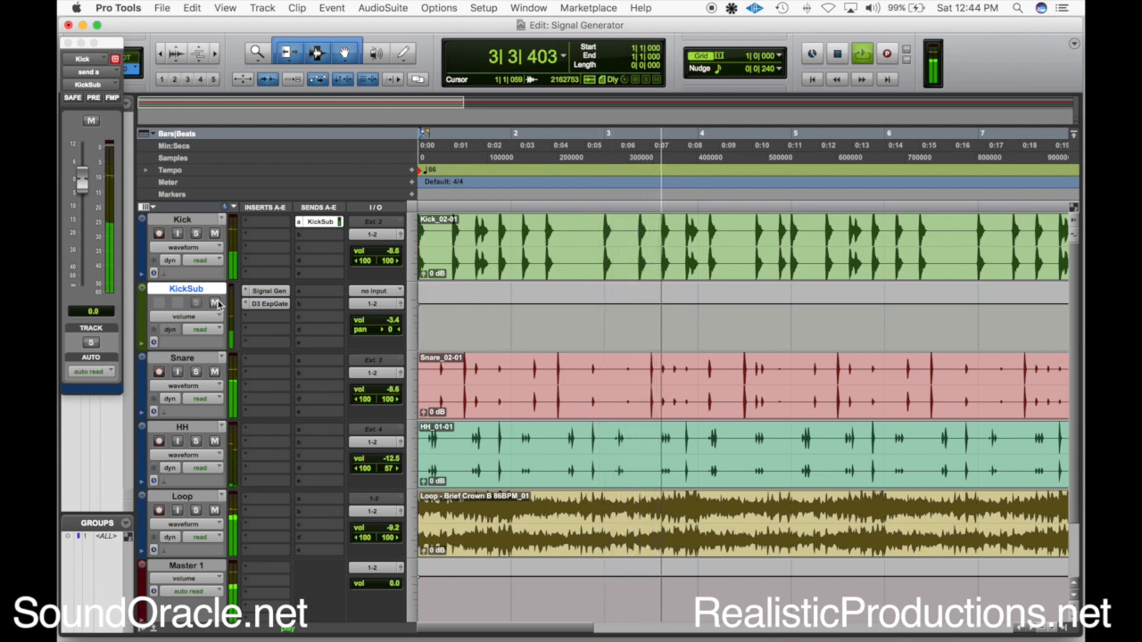
click(215, 303)
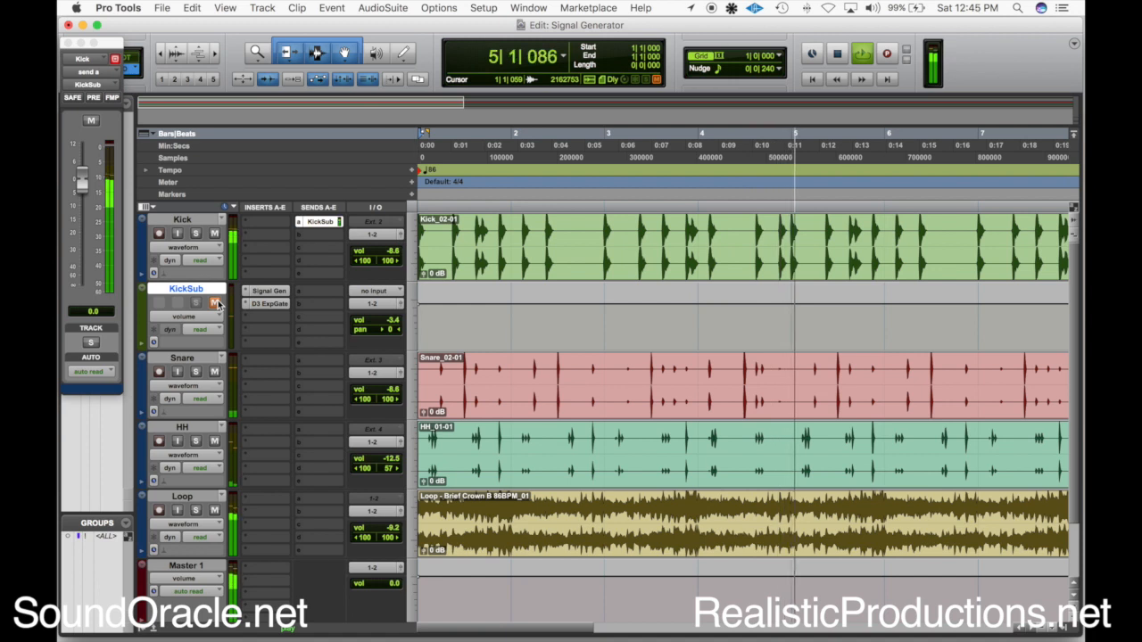
click(215, 303)
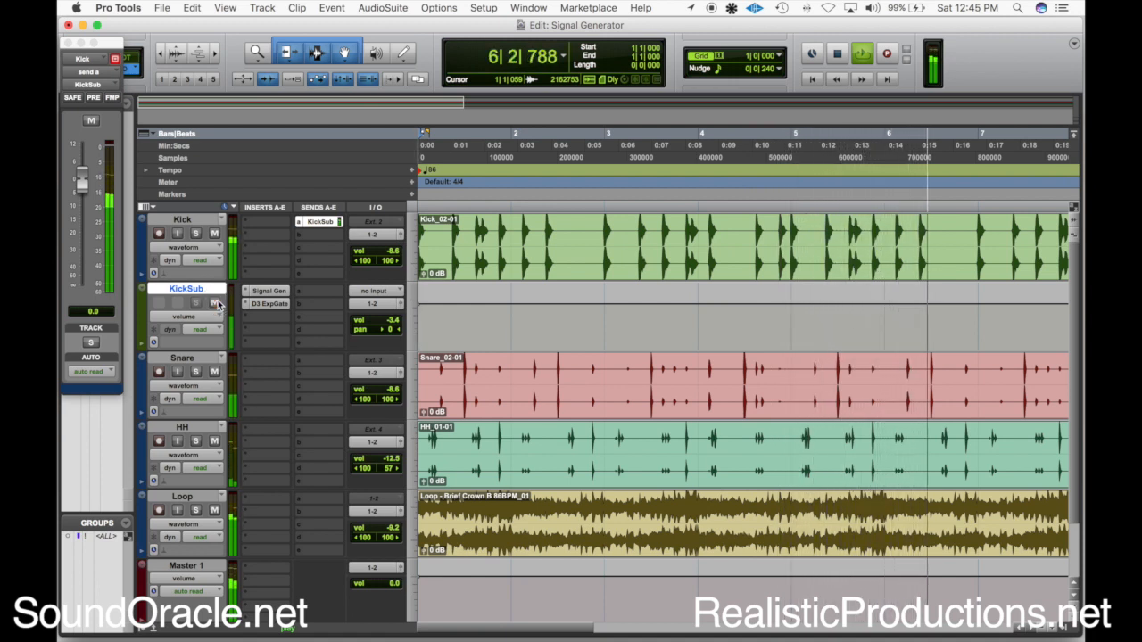
key(space)
Solo Kick and KickSub and toggle the KickSub solo during playback to compare the kick with and without the 61 Hz tone.
click(195, 233)
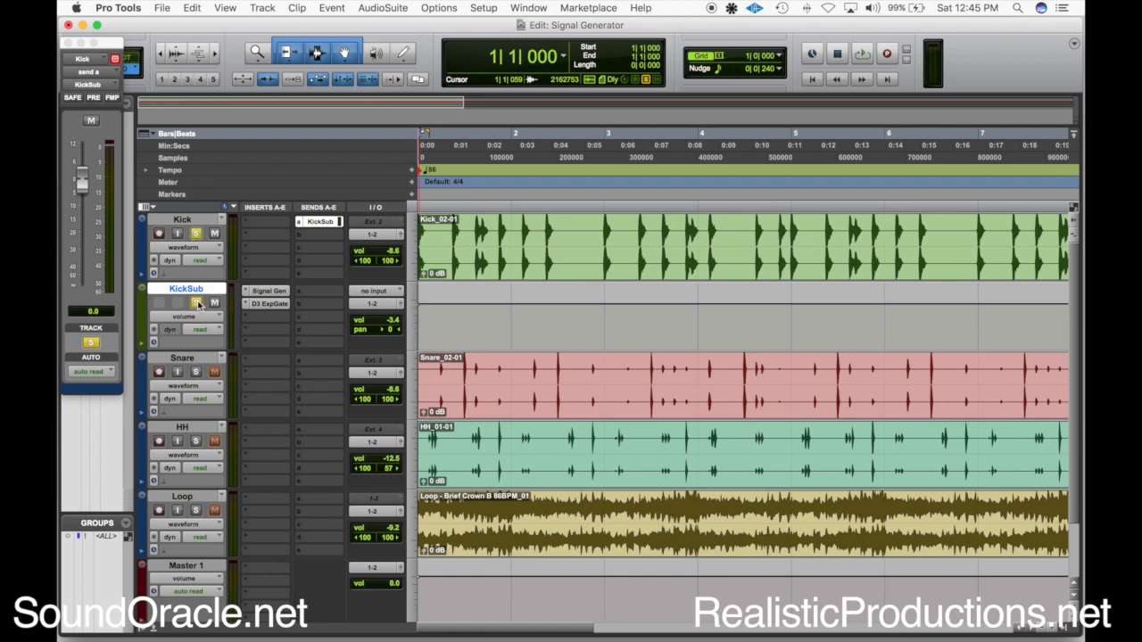
click(197, 303)
key(space)
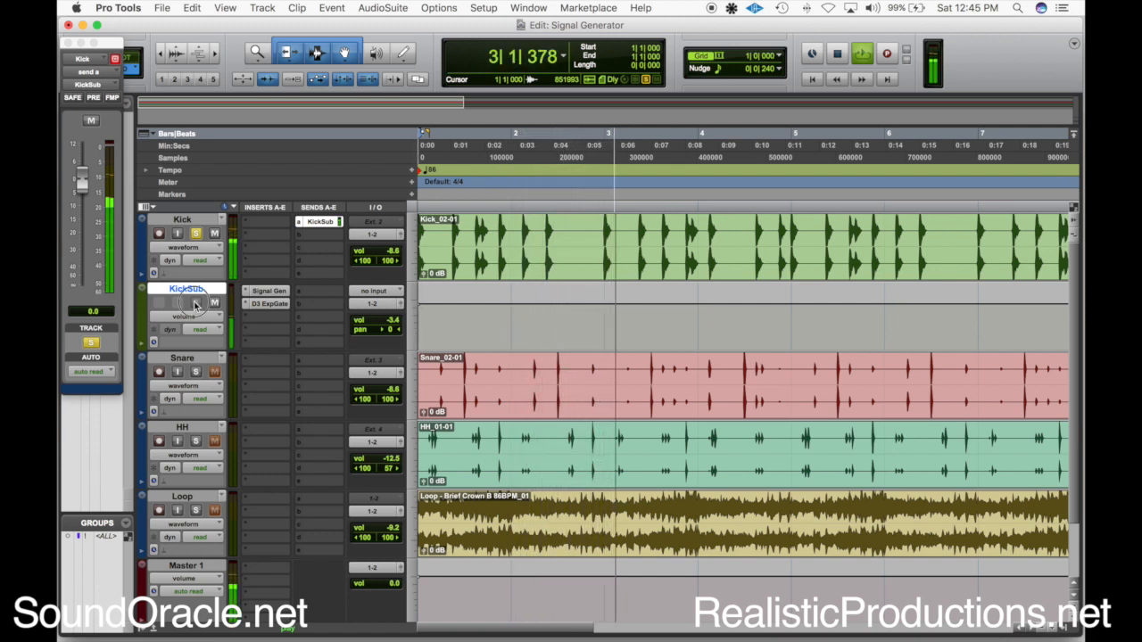
click(195, 305)
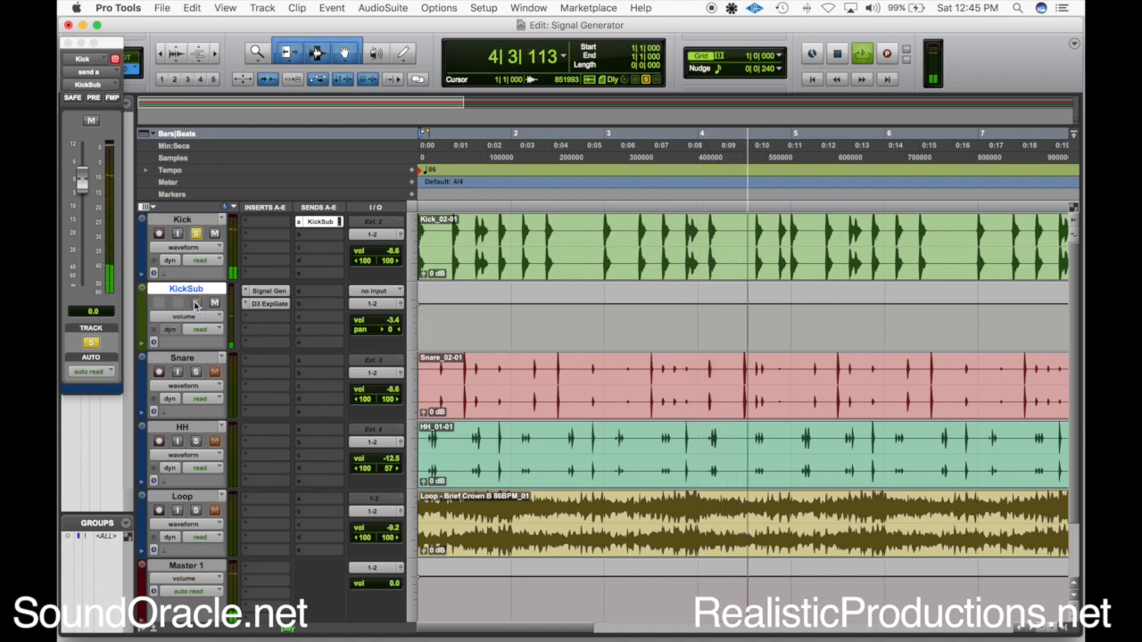
key(space)
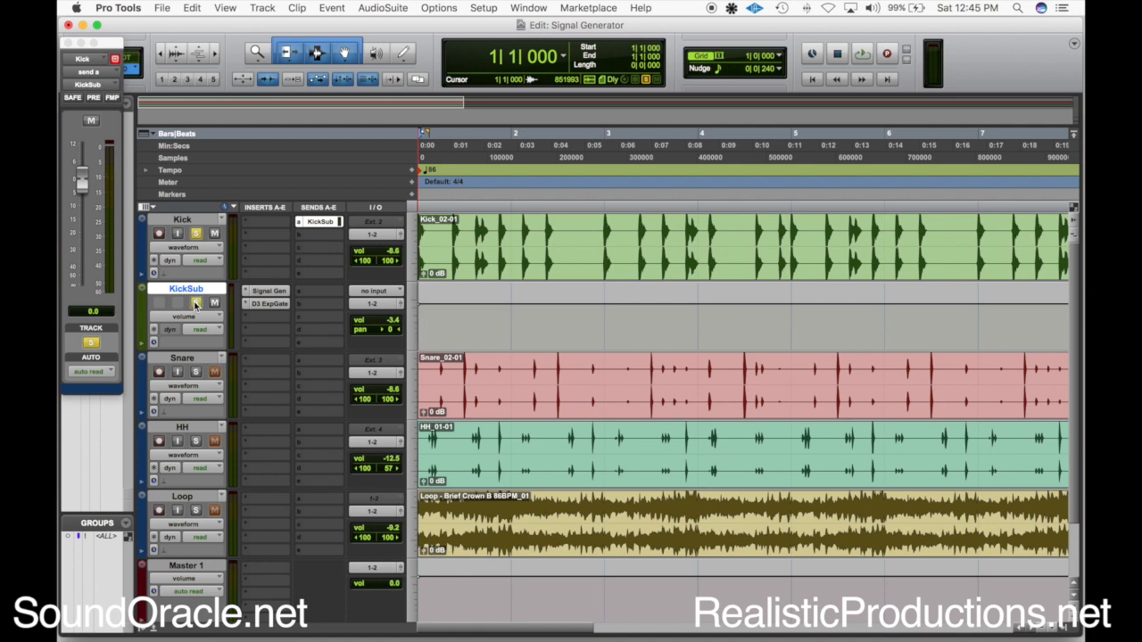
Insert the UAD Raw distortion plug-in in the third insert slot of the KickSub track.
click(257, 316)
mouse_move(304, 382)
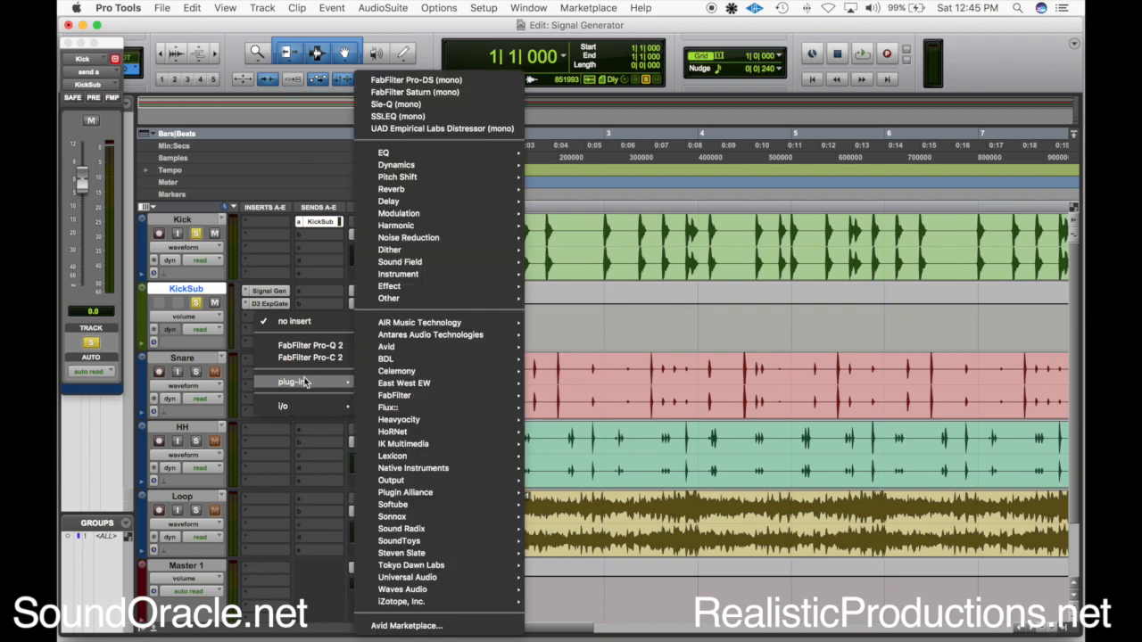
mouse_move(429, 578)
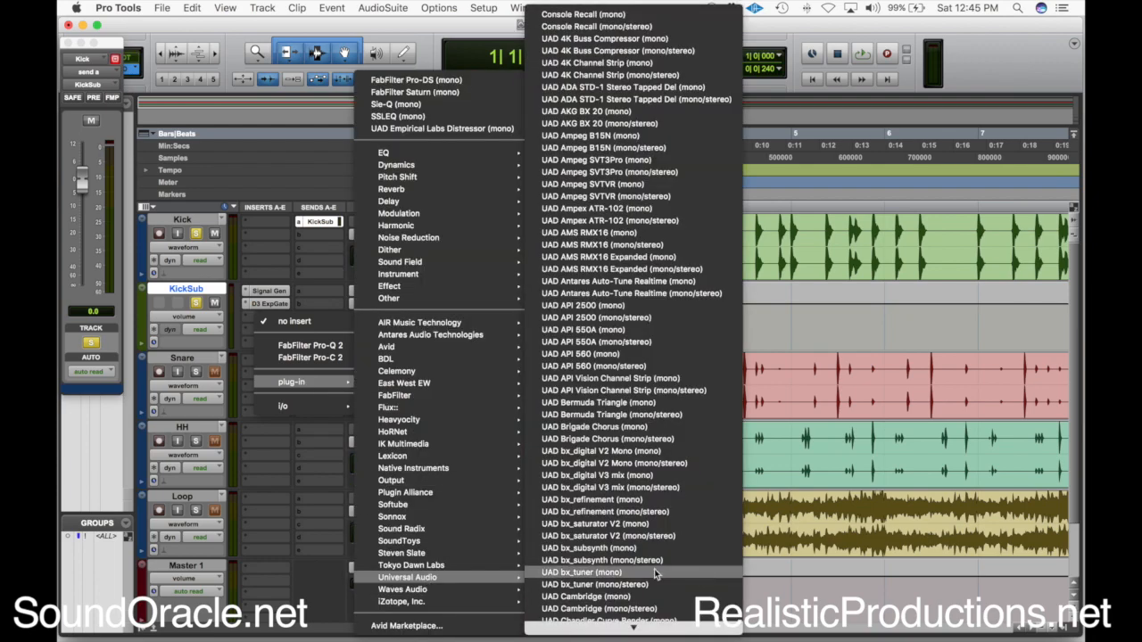
scroll(656, 573, down, 3)
scroll(656, 574, down, 20)
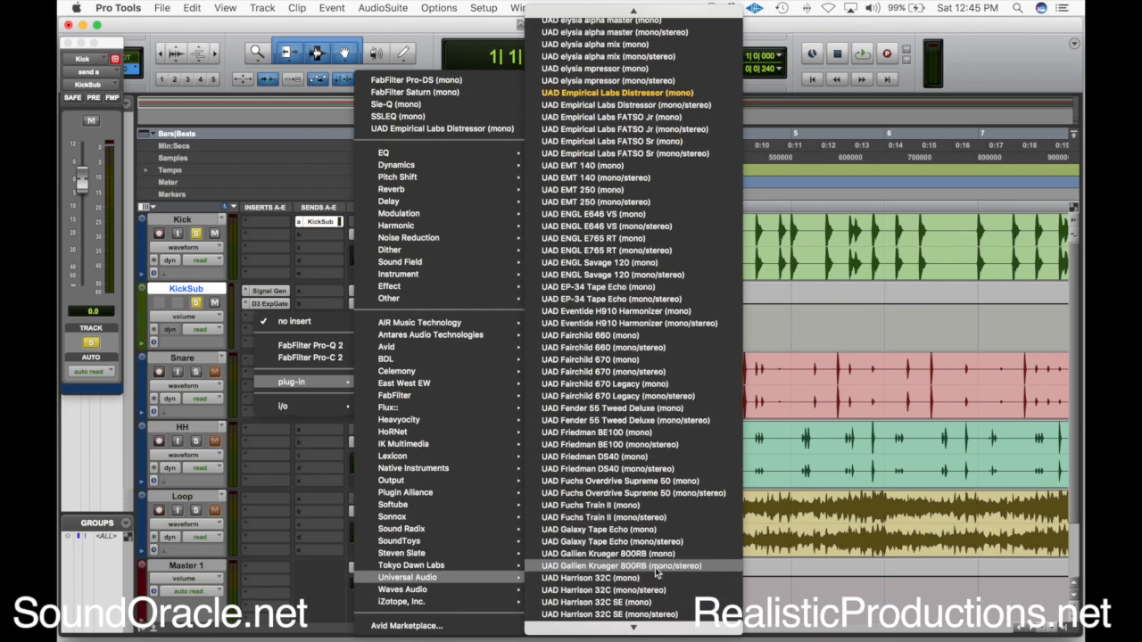
scroll(656, 572, down, 10)
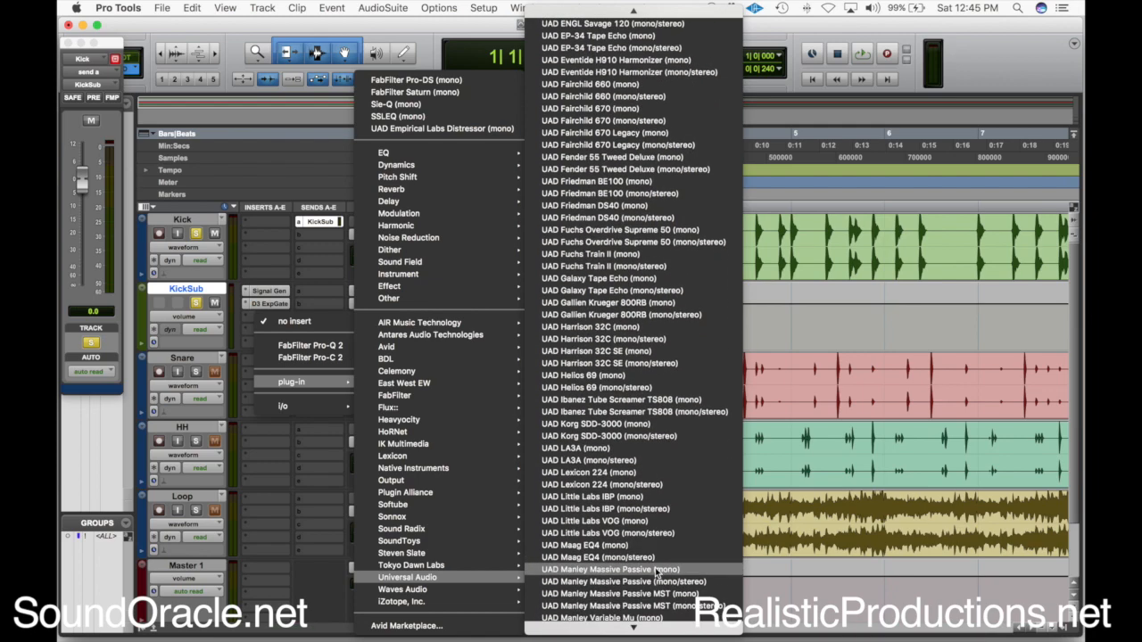
scroll(658, 568, down, 14)
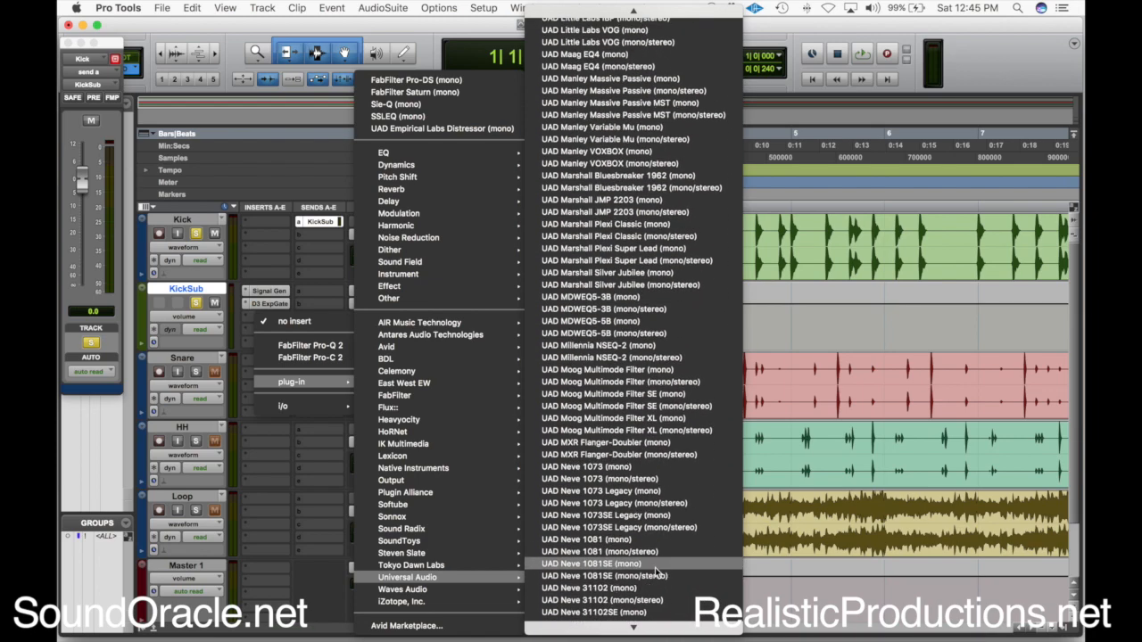
scroll(657, 572, down, 15)
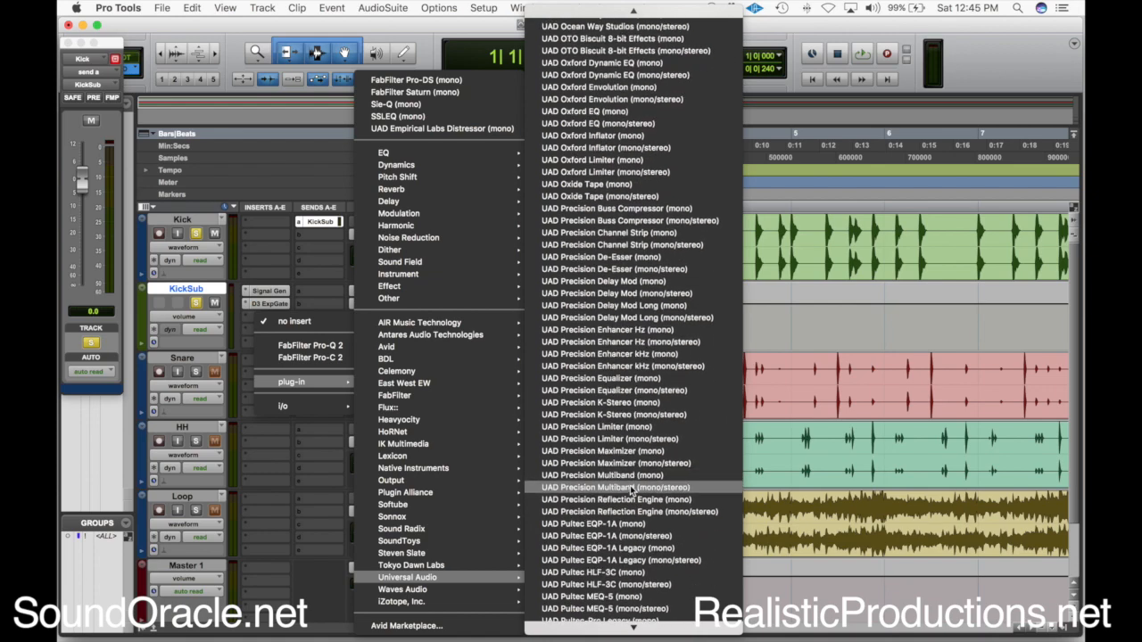
click(621, 521)
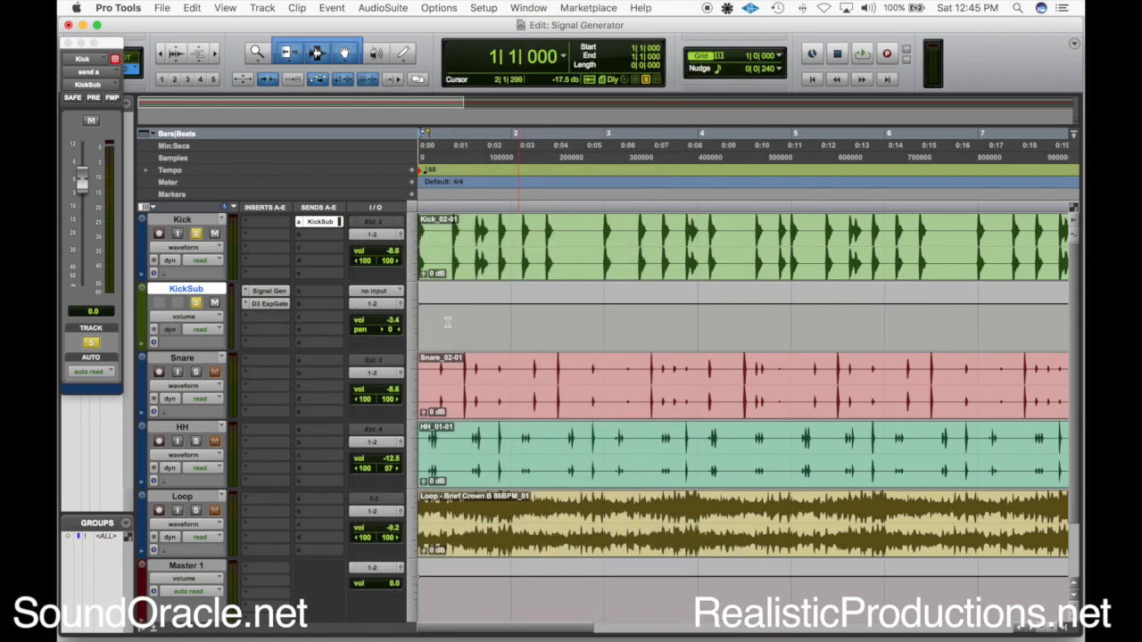
Turn up Raw's Distortion and Filter during soloed playback and lower the KickSub volume to -17.6 dB.
click(384, 323)
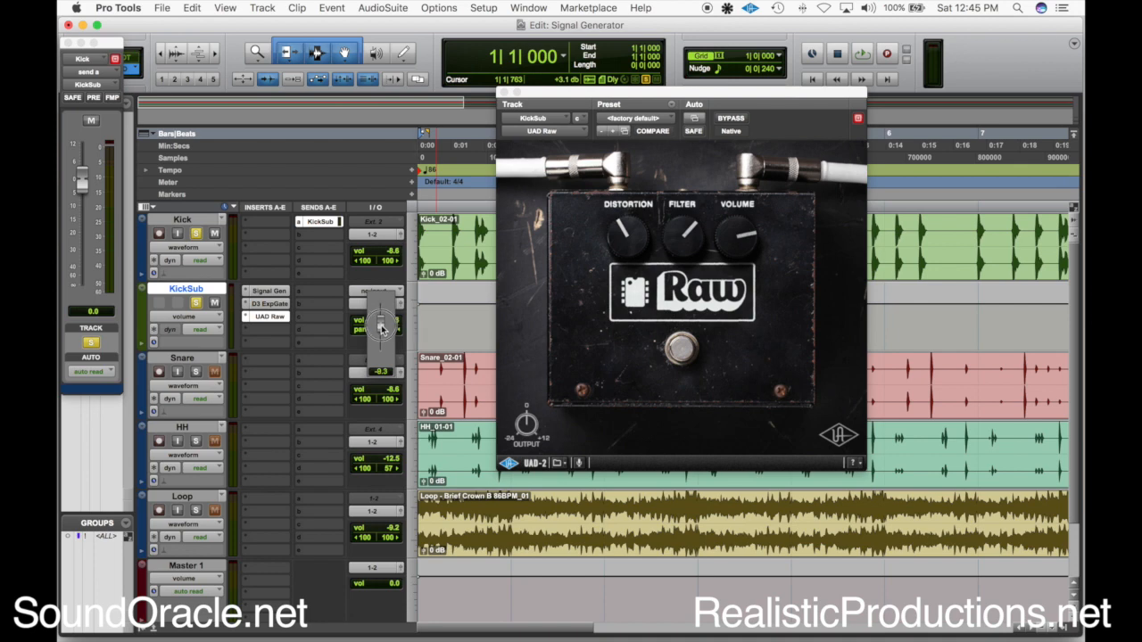
drag(382, 328, 384, 329)
key(space)
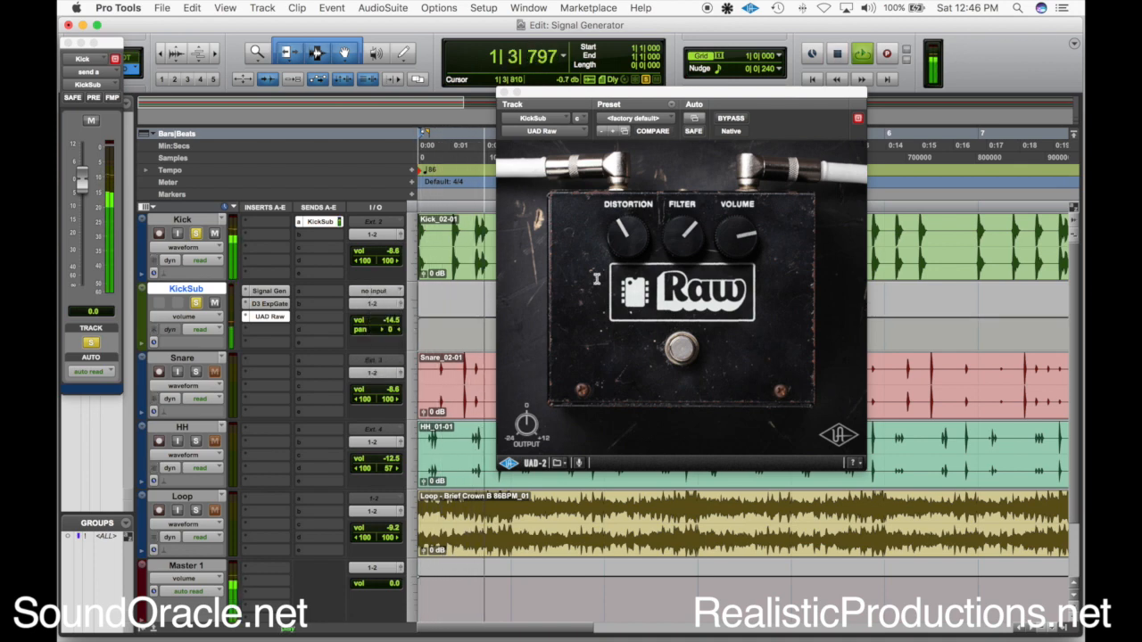
drag(633, 238, 635, 227)
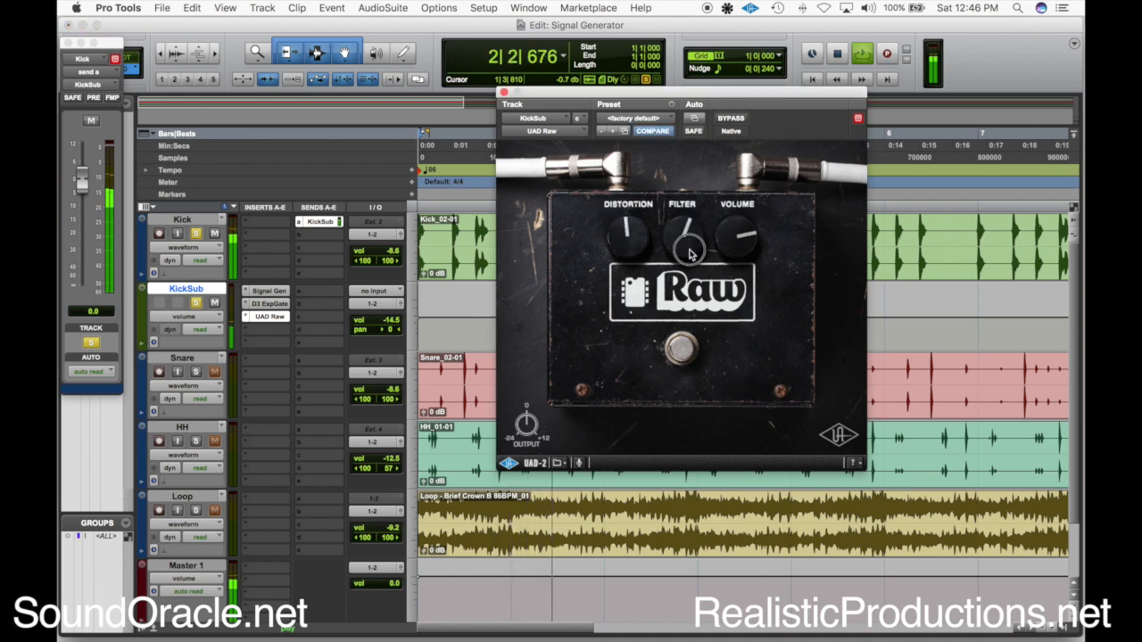
drag(689, 254, 689, 231)
click(393, 323)
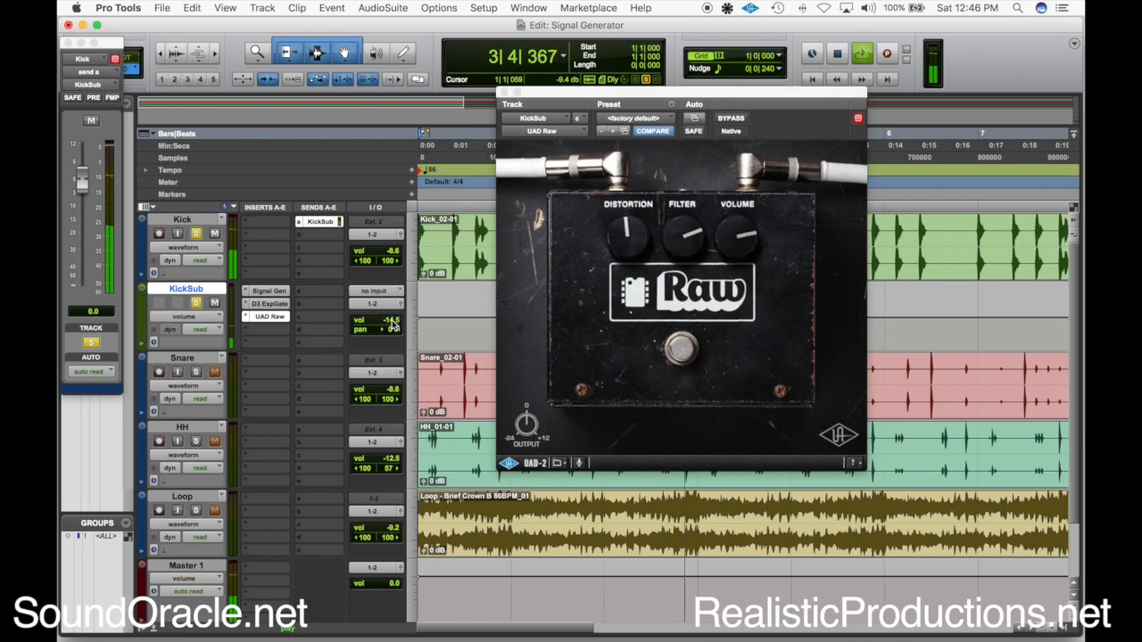
key(space)
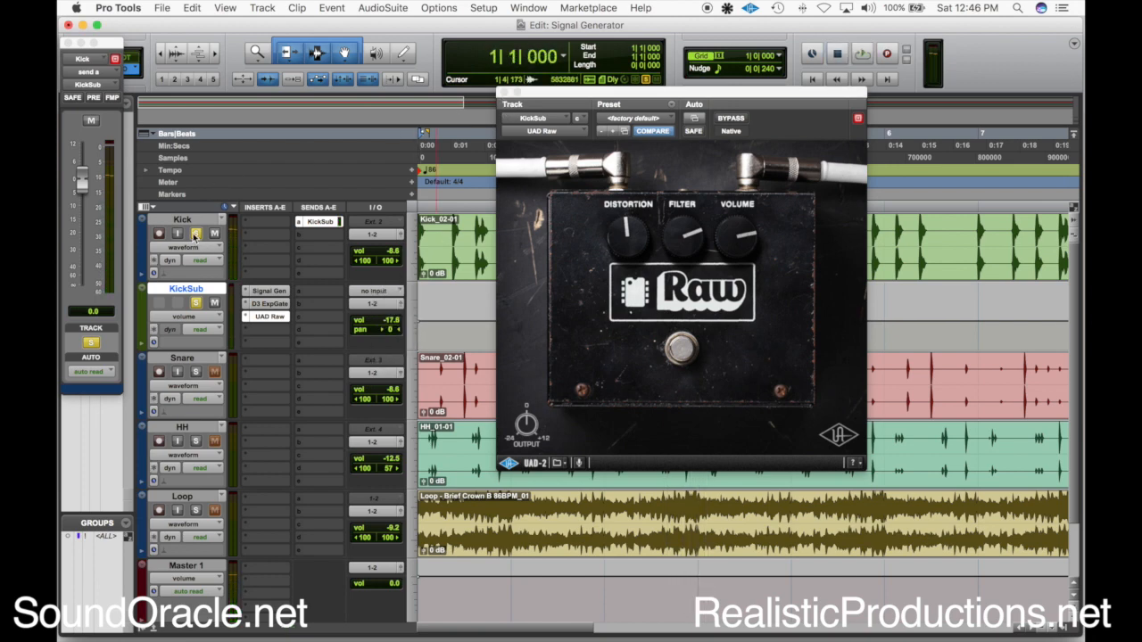
Clear the Kick and KickSub solos, play the full mix, and set the KickSub volume to -16.5 dB.
key(space)
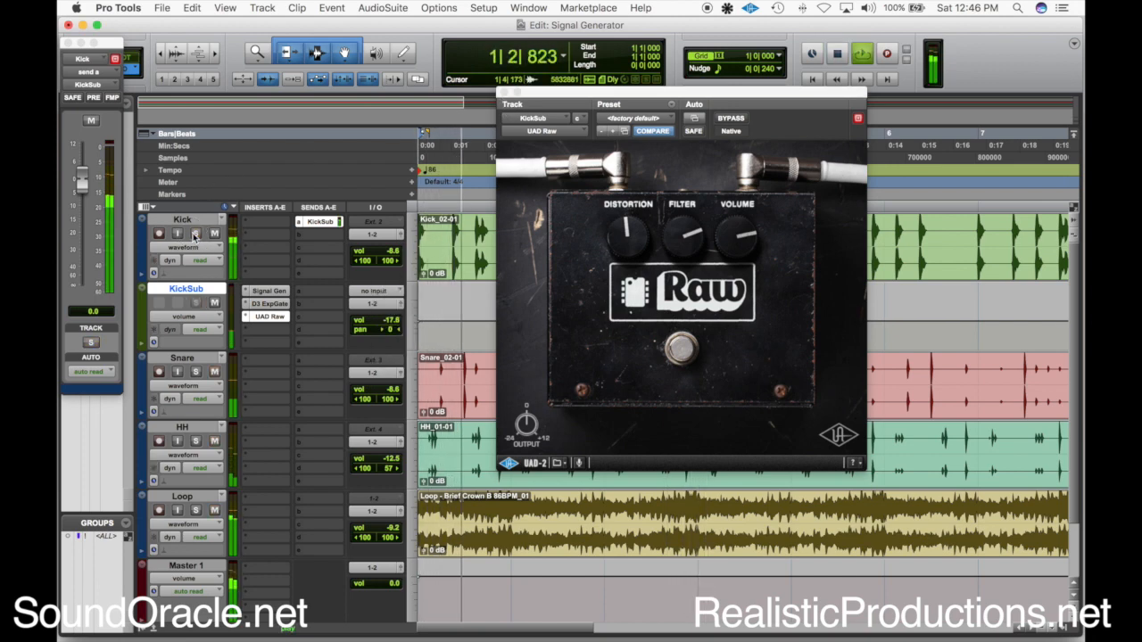
drag(389, 319, 391, 318)
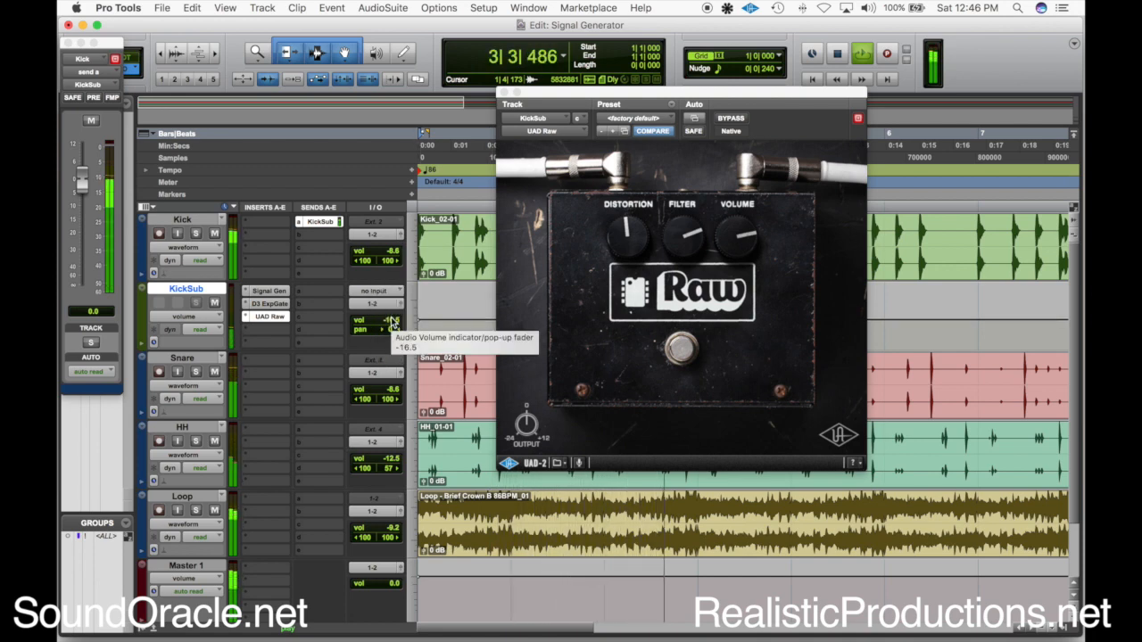
key(space)
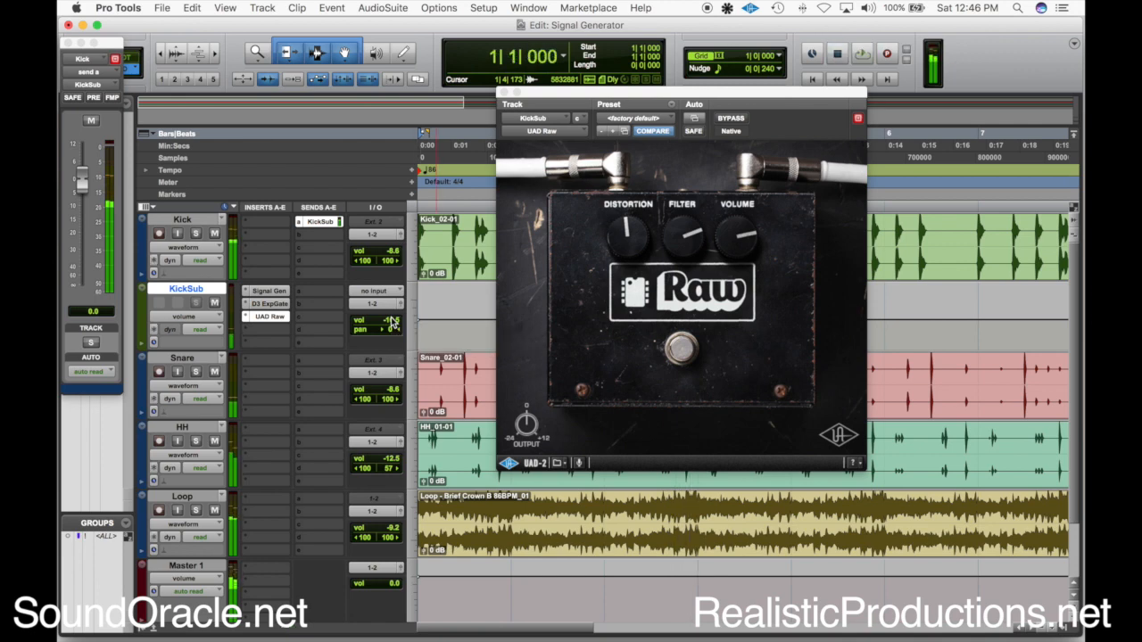
Replace KickSub's UAD Raw insert with the UAD Empirical Labs Distressor, and solo KickSub with the Kick send set pre-fader.
click(248, 320)
mouse_move(288, 319)
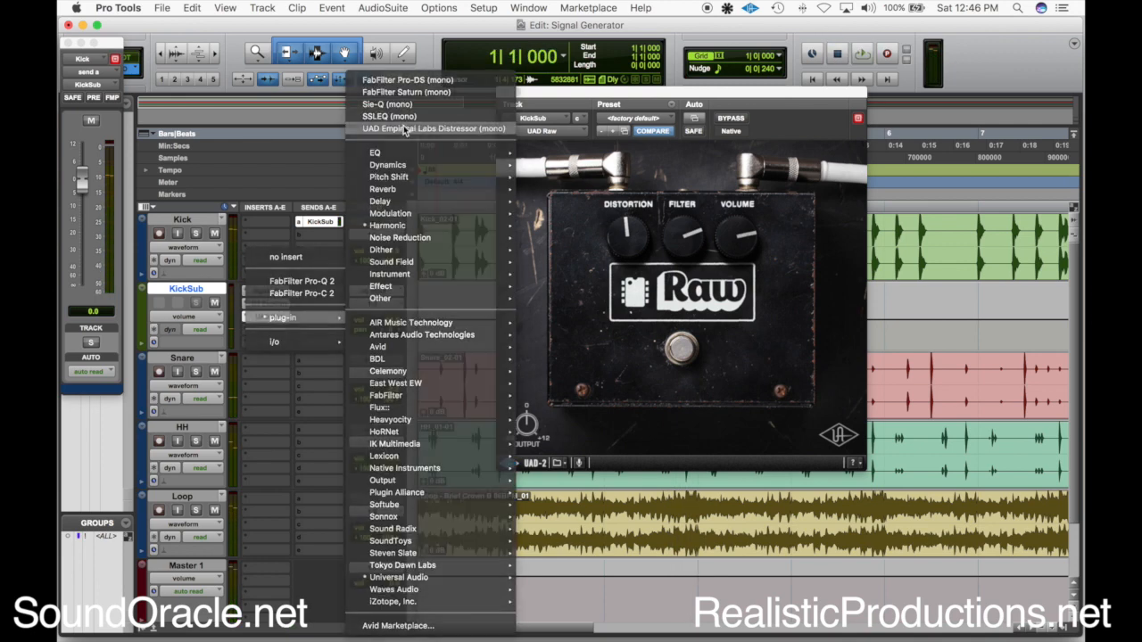
click(404, 128)
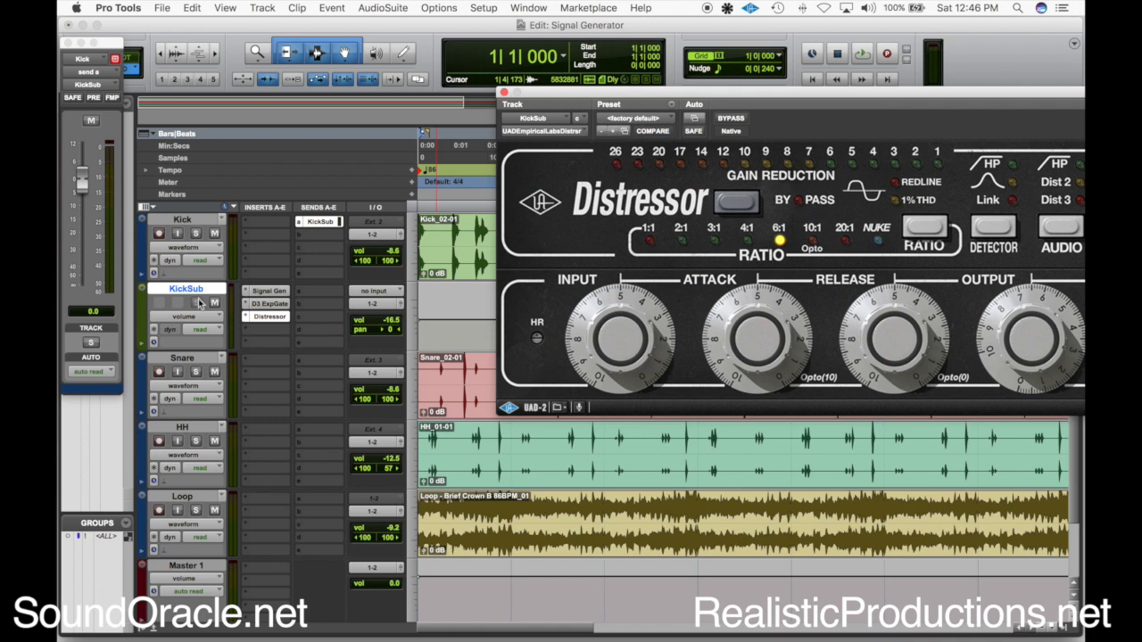
click(196, 302)
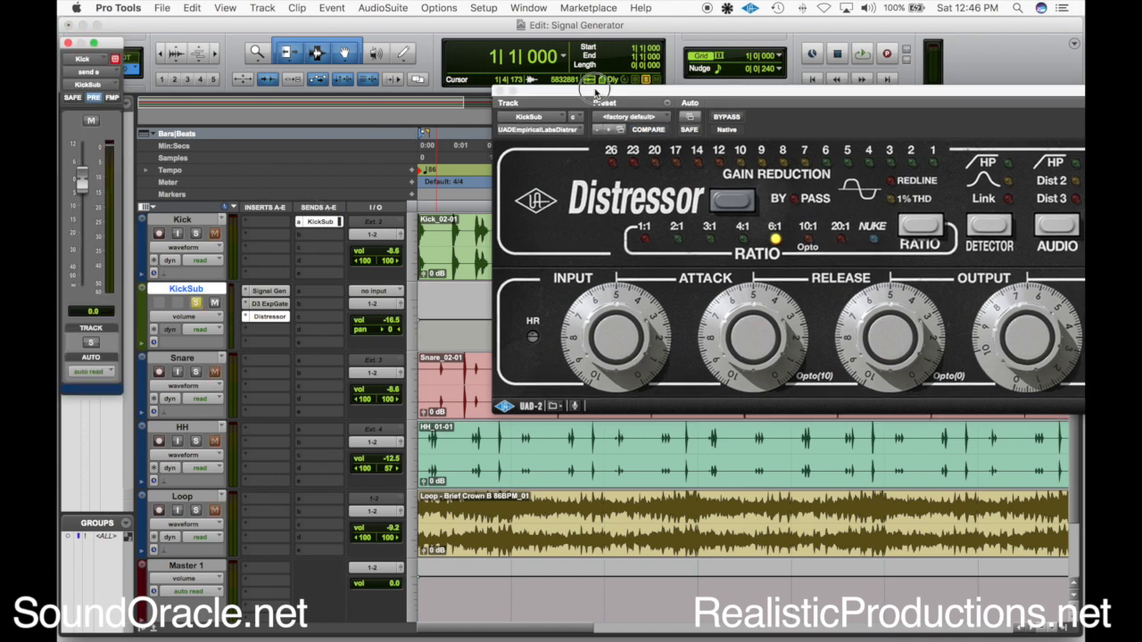
drag(584, 92, 390, 23)
Raise the Distressor's Input and enable Dist 2 with HP in its Audio mode while KickSub plays soloed.
mouse_move(446, 272)
mouse_down()
mouse_move(450, 245)
mouse_move(433, 268)
mouse_up()
key(space)
click(865, 157)
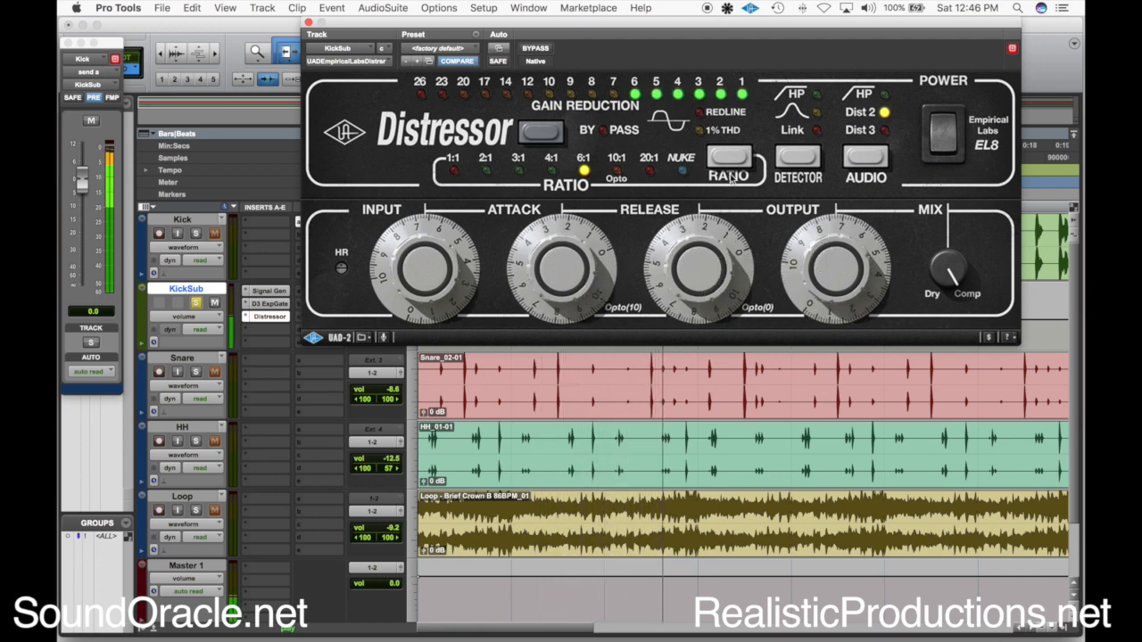
click(862, 156)
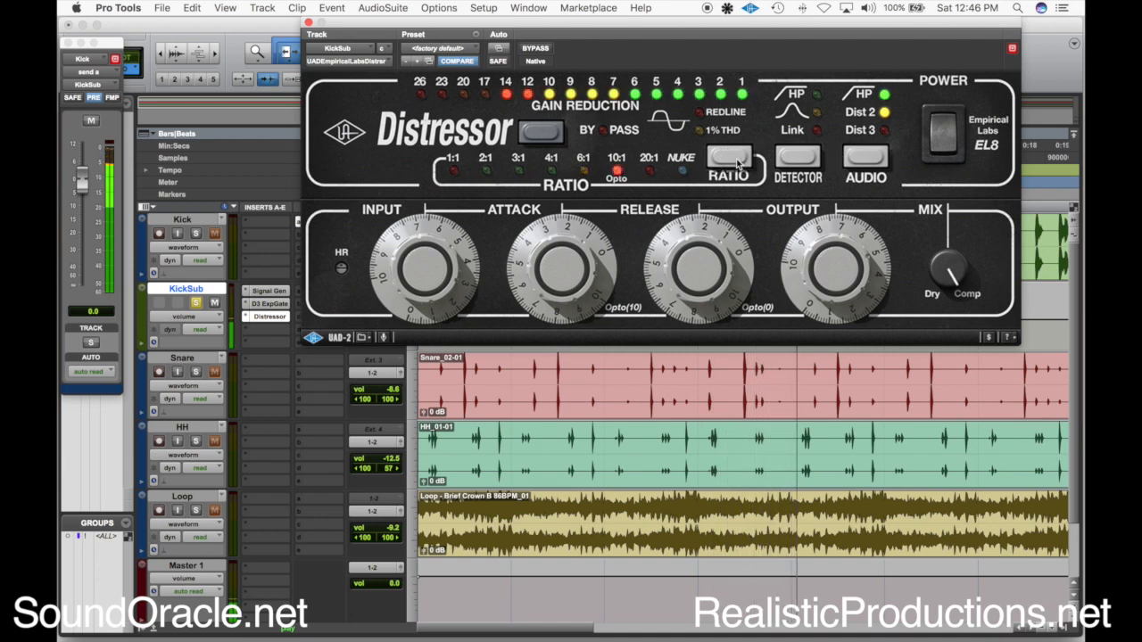
Cycle through the Distressor's compression ratios during playback and settle on 2:1.
click(731, 158)
click(738, 164)
click(738, 165)
click(738, 164)
click(737, 164)
click(738, 164)
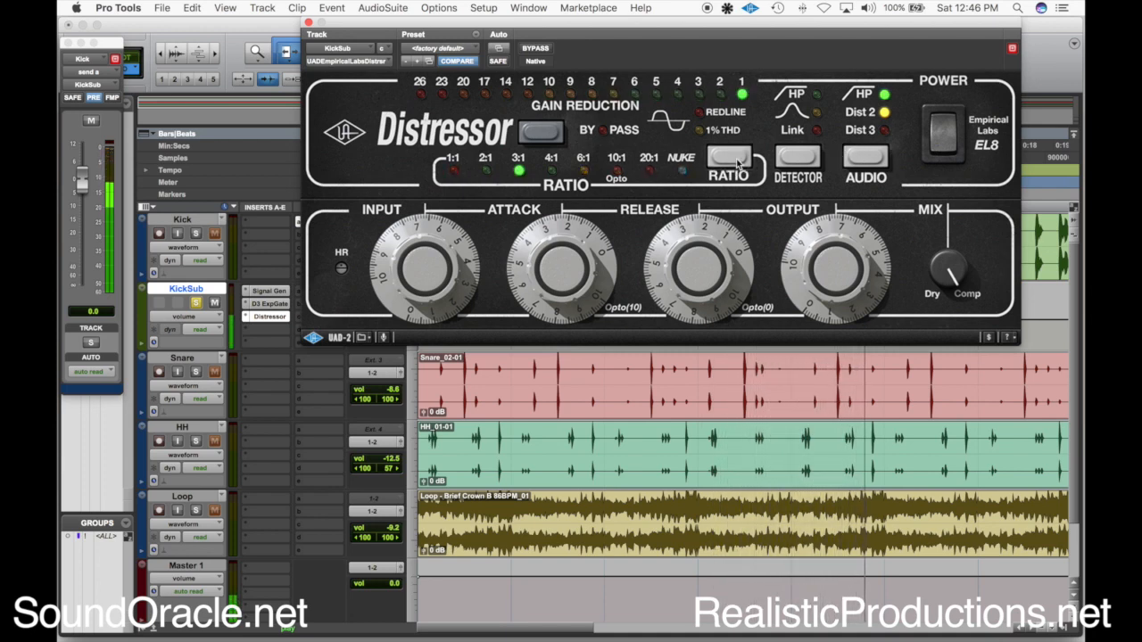
click(738, 165)
click(738, 164)
click(738, 165)
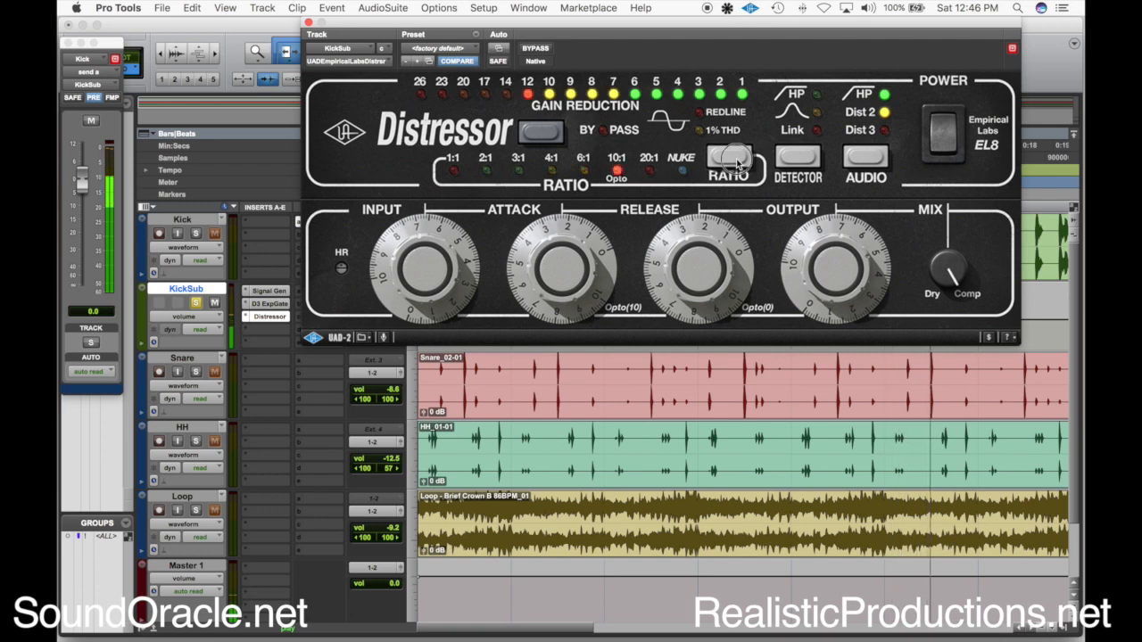
click(738, 165)
click(738, 165)
click(738, 164)
click(738, 164)
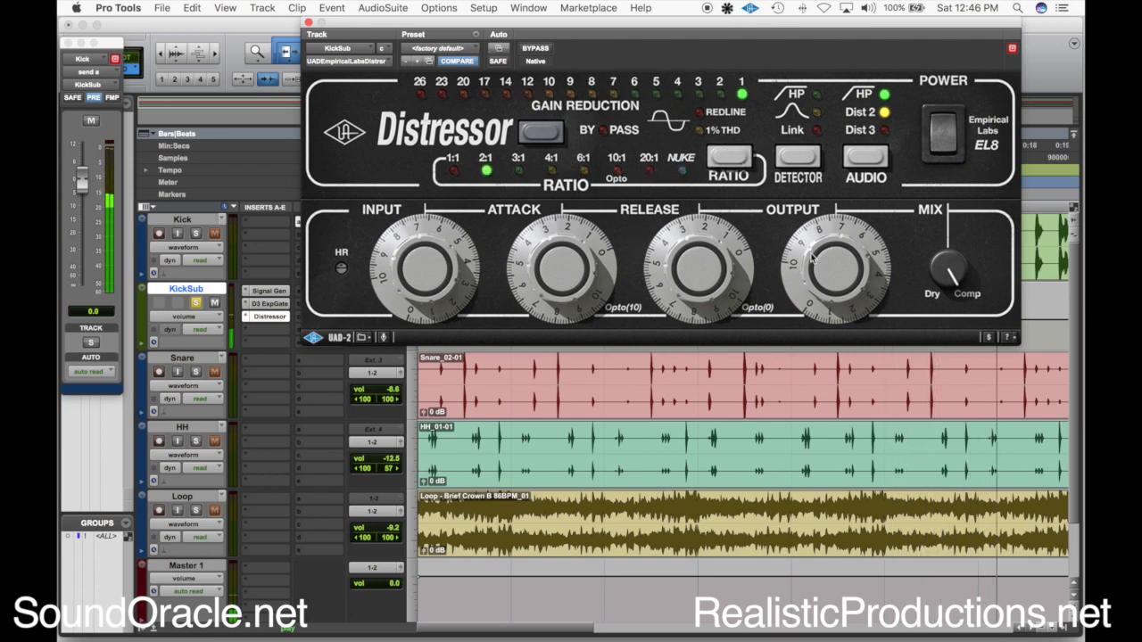
Turn up the Distressor's Output and Input to about 8 and close its window.
drag(823, 263, 826, 256)
drag(427, 268, 428, 256)
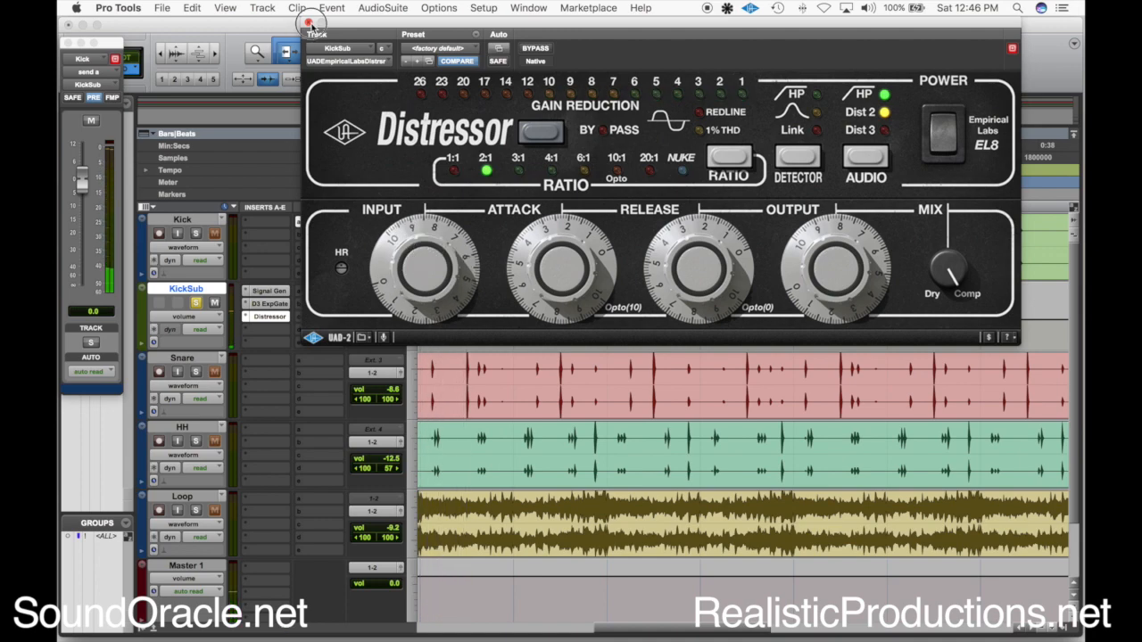
click(308, 24)
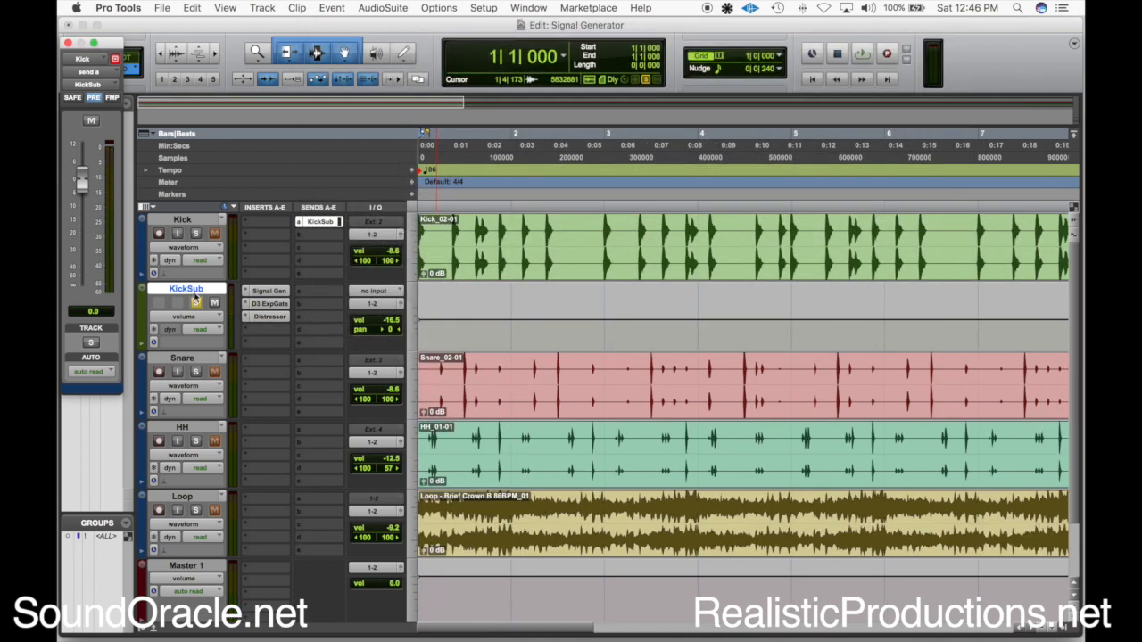
Clear the KickSub solo, return the Kick send to post-fader, and raise the KickSub volume to -15.2 dB during playback.
click(195, 301)
click(93, 98)
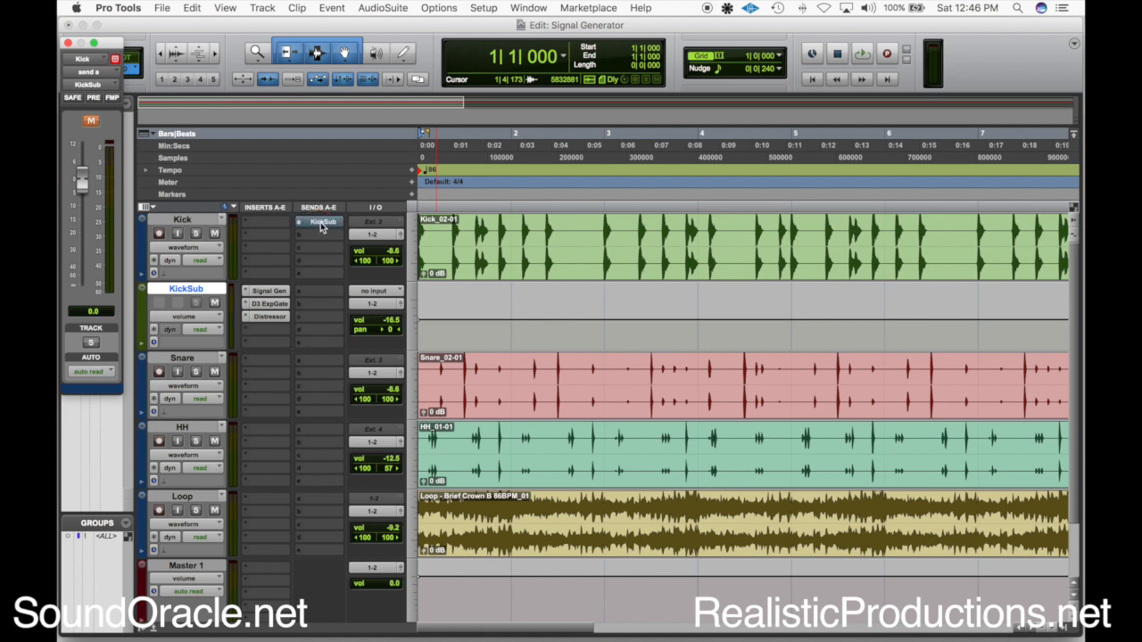
key(space)
drag(388, 324, 388, 321)
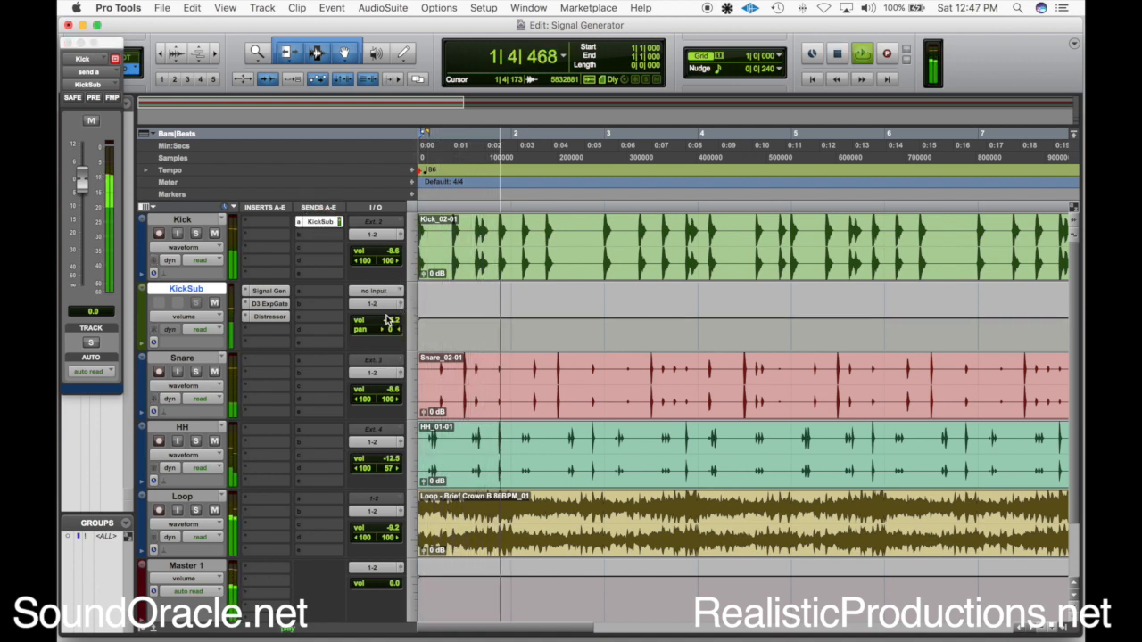
Toggle the KickSub mute to compare the full mix during playback, and set the KickSub volume to -16.5 dB.
click(214, 303)
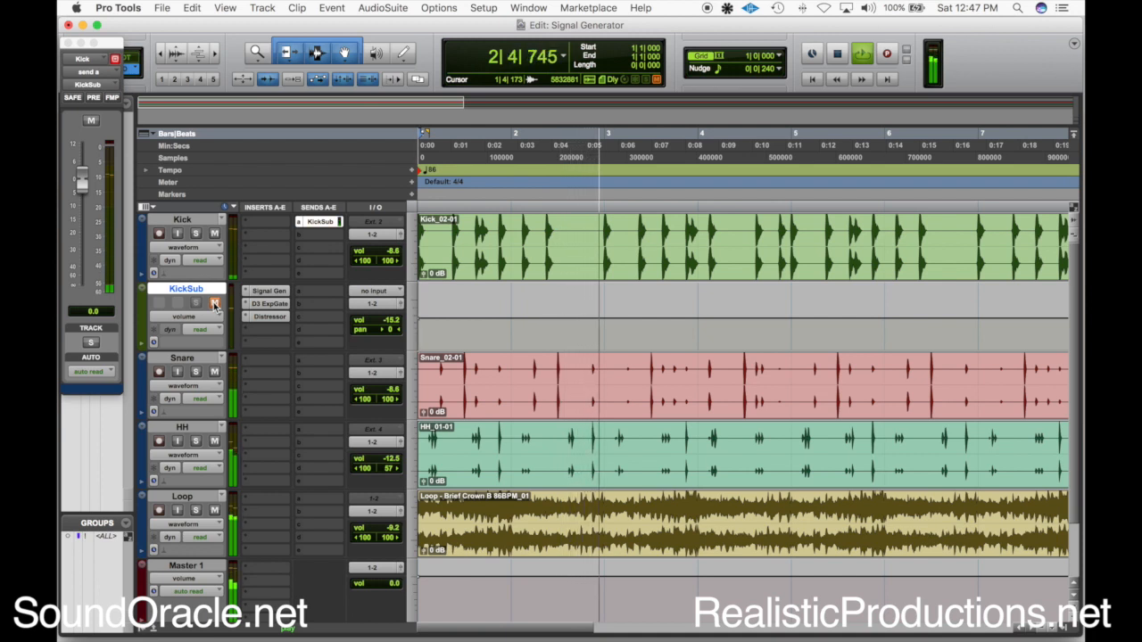
click(214, 303)
drag(388, 321, 390, 324)
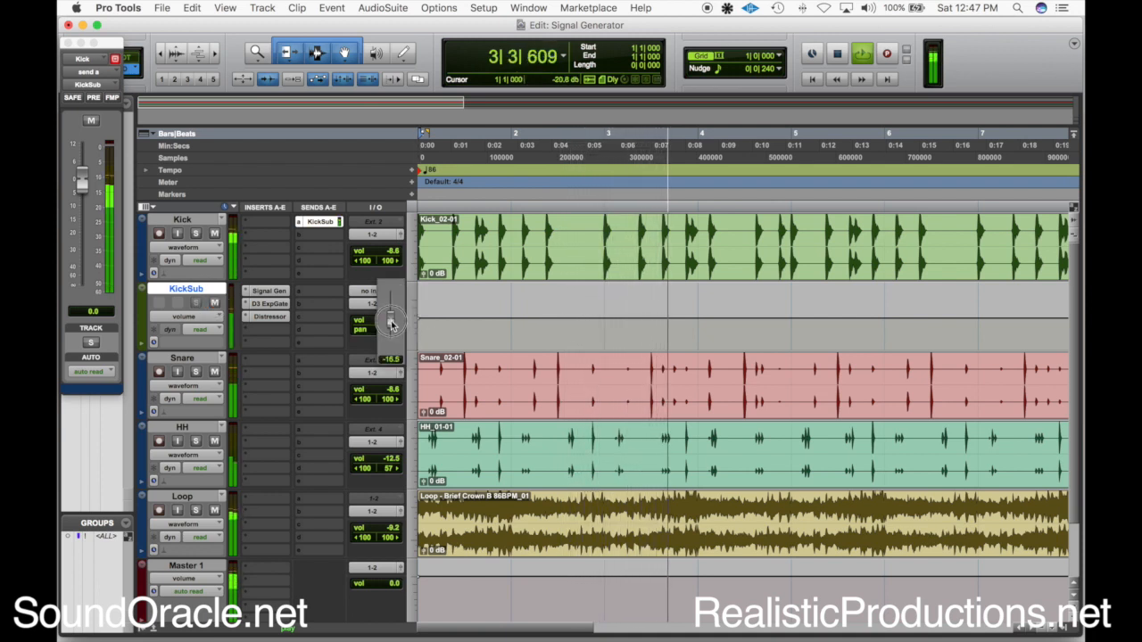
key(space)
Insert FabFilter Saturn (mono) after the Distressor on KickSub and move its window clear of the track controls.
click(265, 329)
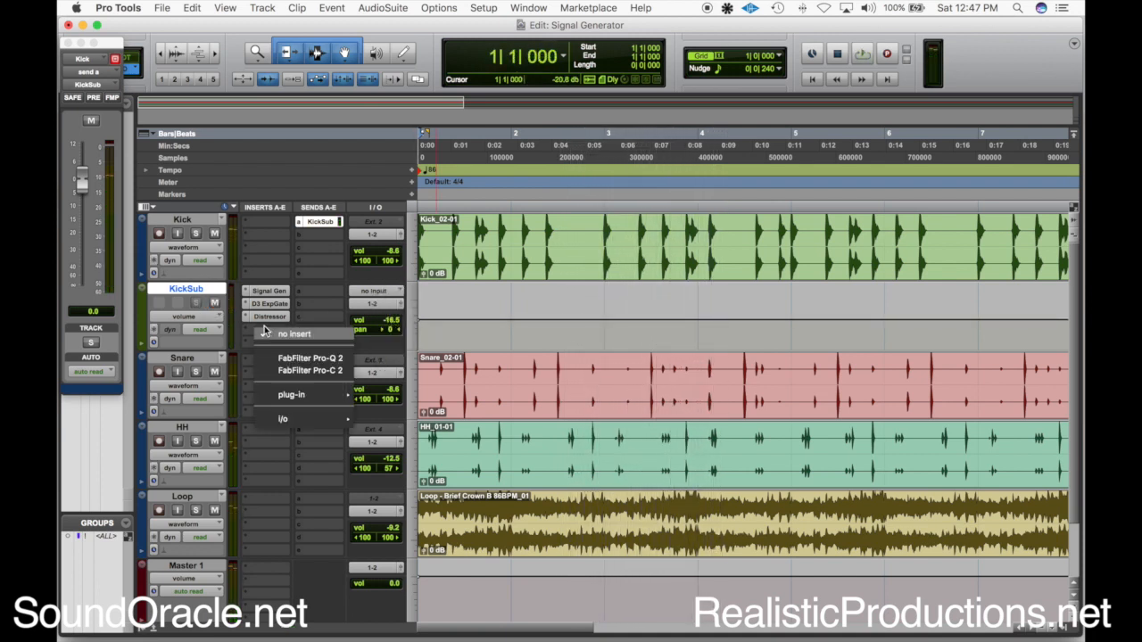
mouse_move(323, 396)
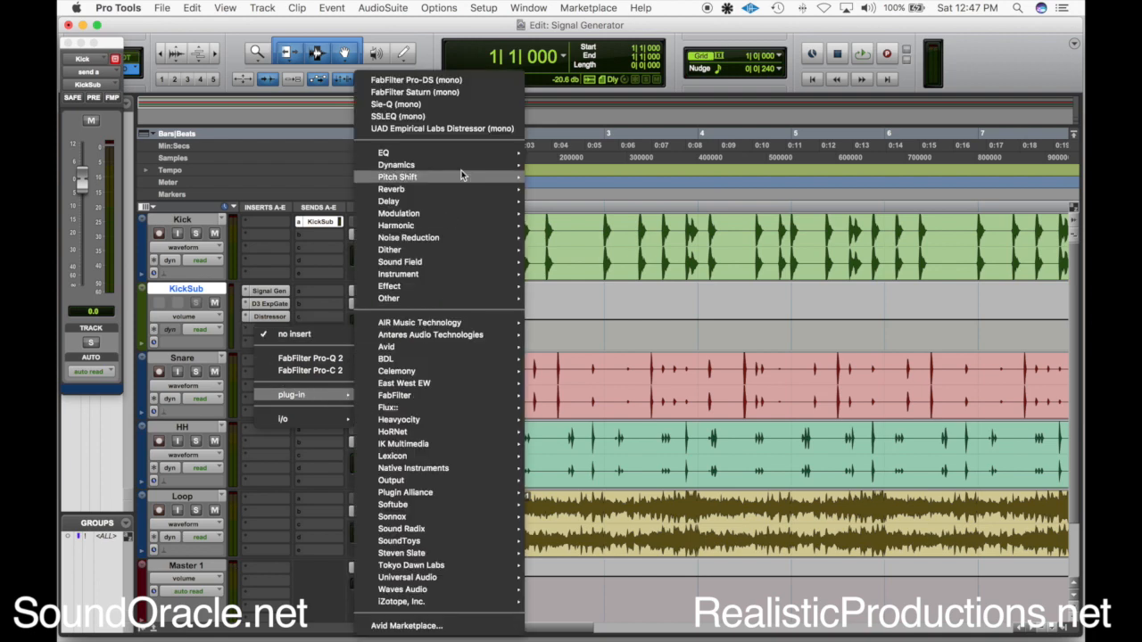
click(430, 94)
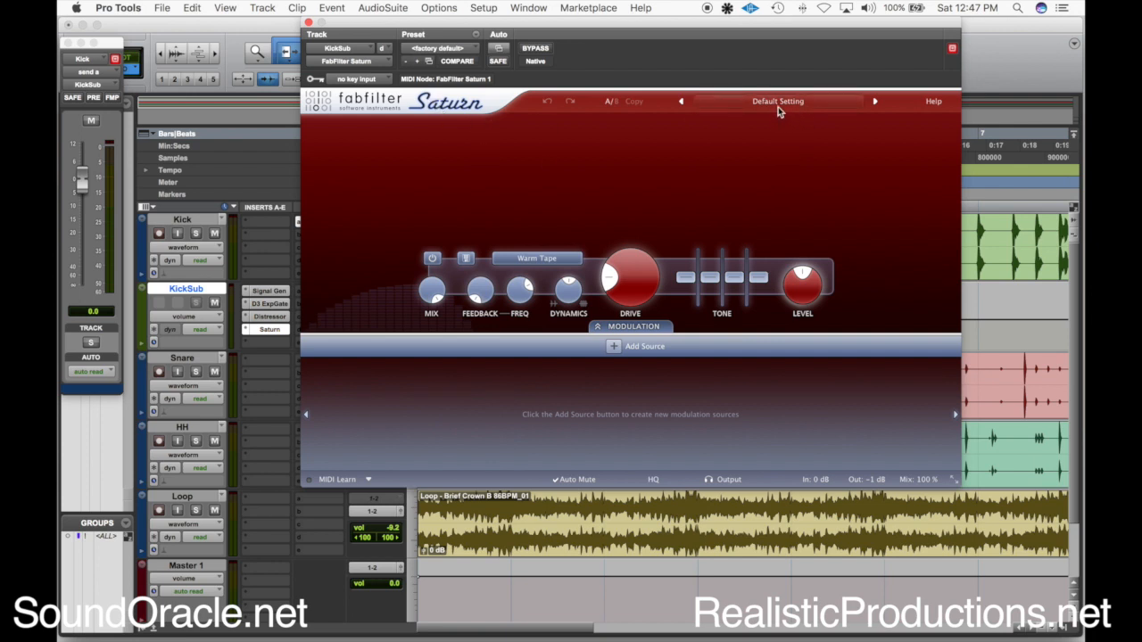
drag(429, 17, 544, 18)
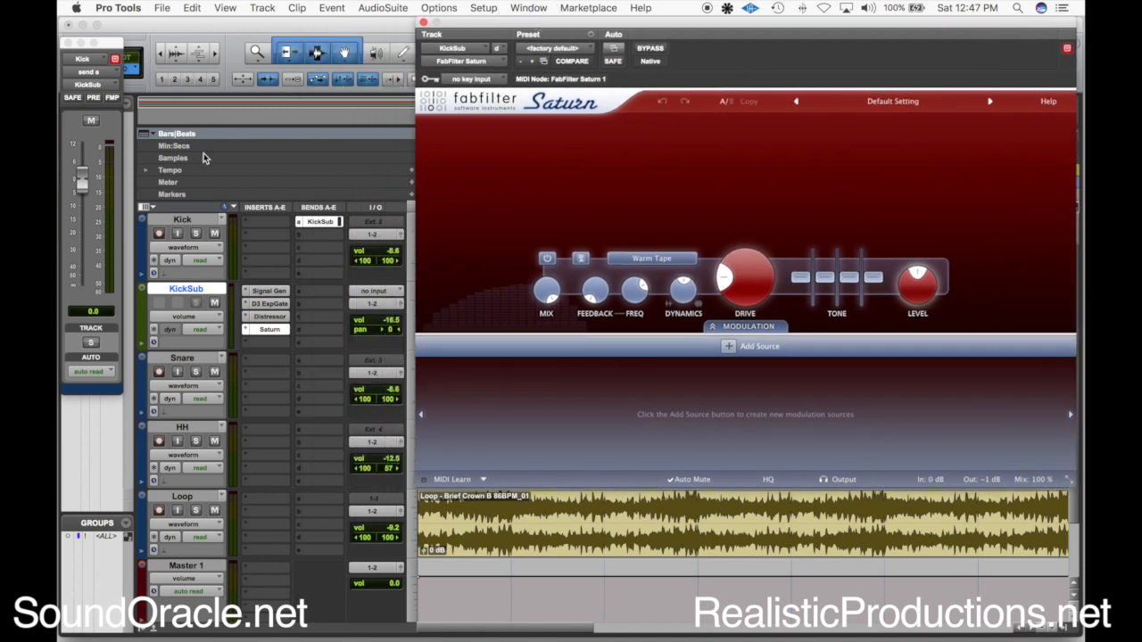
With the Kick send switched to pre-fader and KickSub soloed, set Saturn to Warm Tube with Drive slightly below midway and close its window.
click(92, 98)
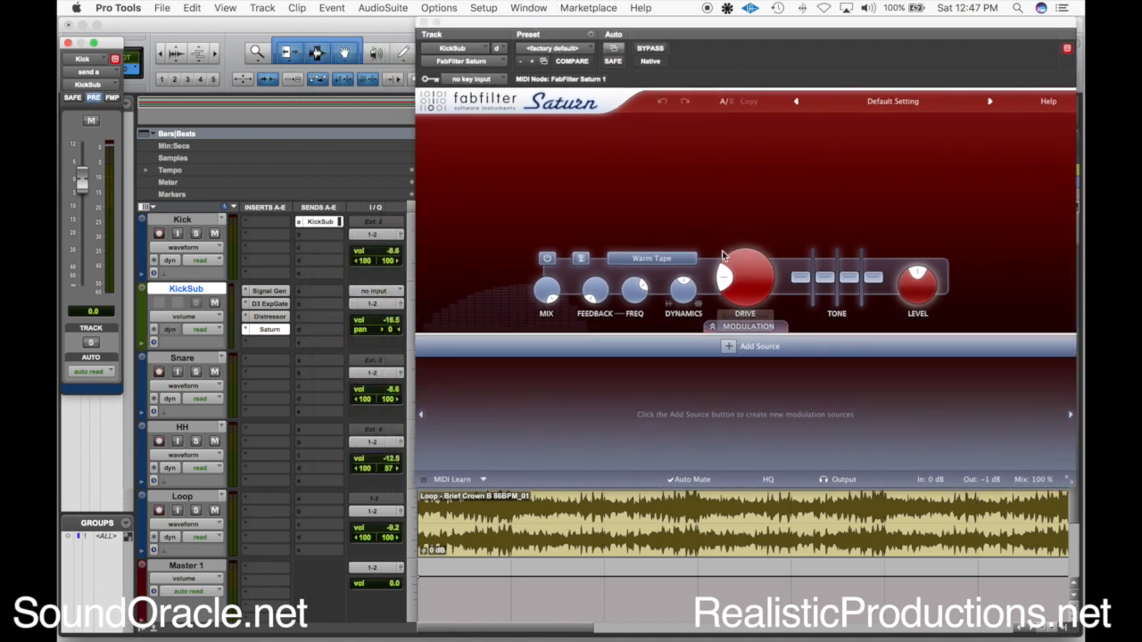
mouse_move(641, 266)
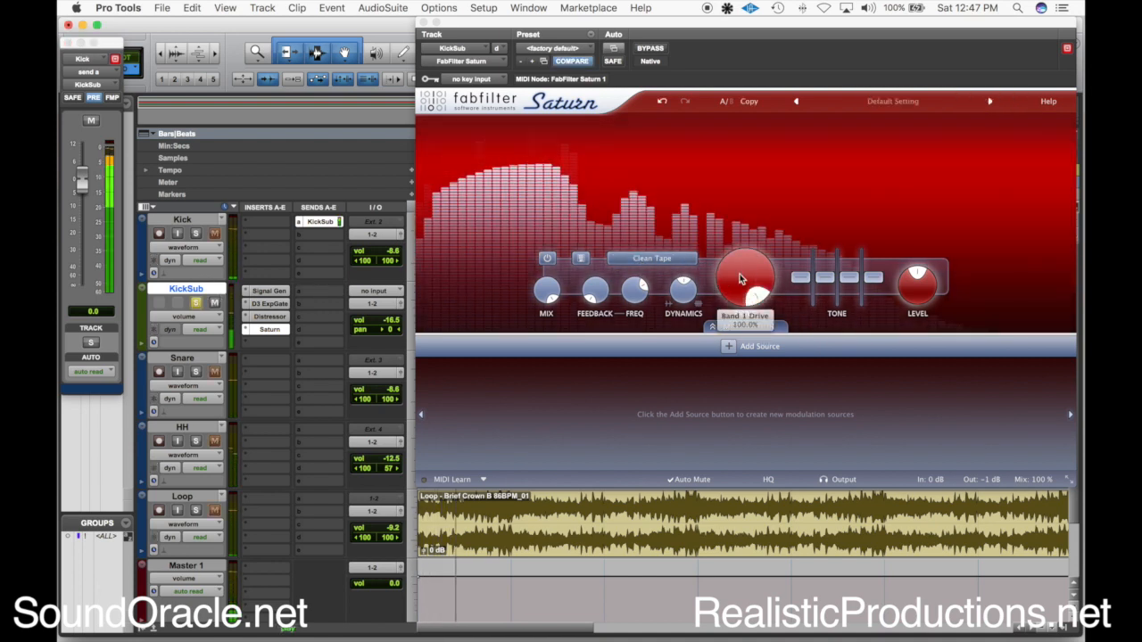
click(669, 258)
click(665, 289)
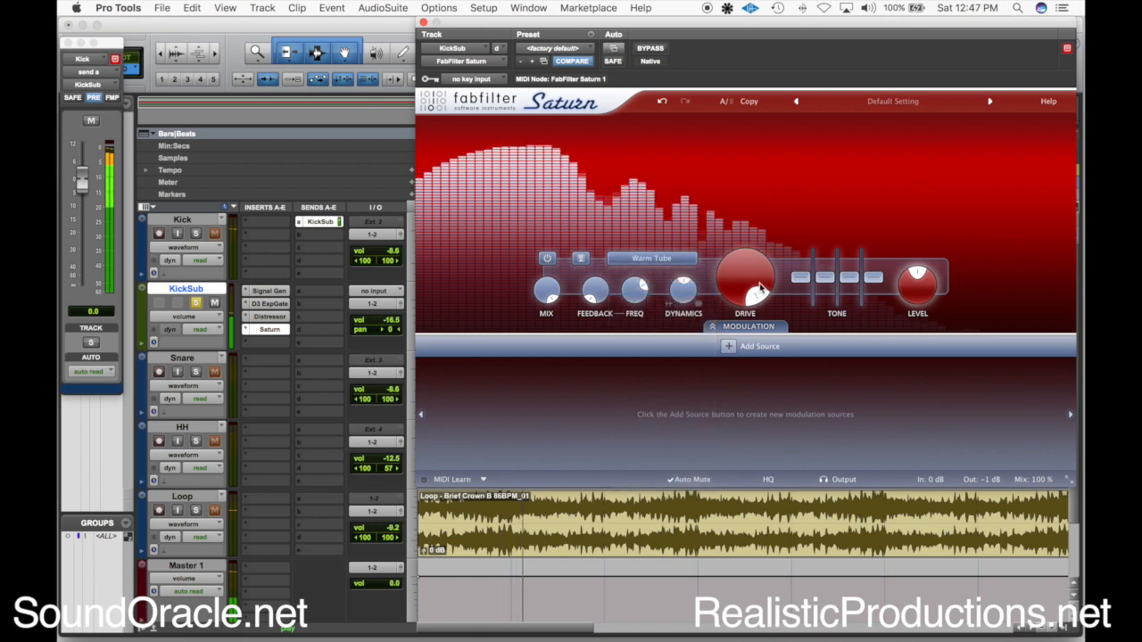
scroll(750, 289, down, 10)
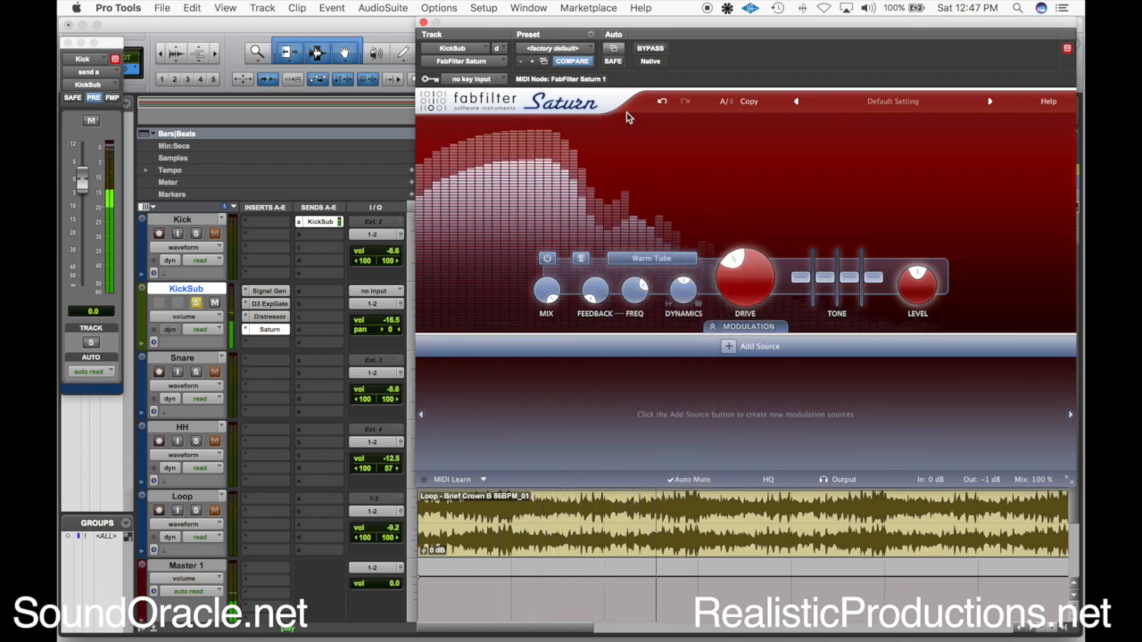
click(424, 22)
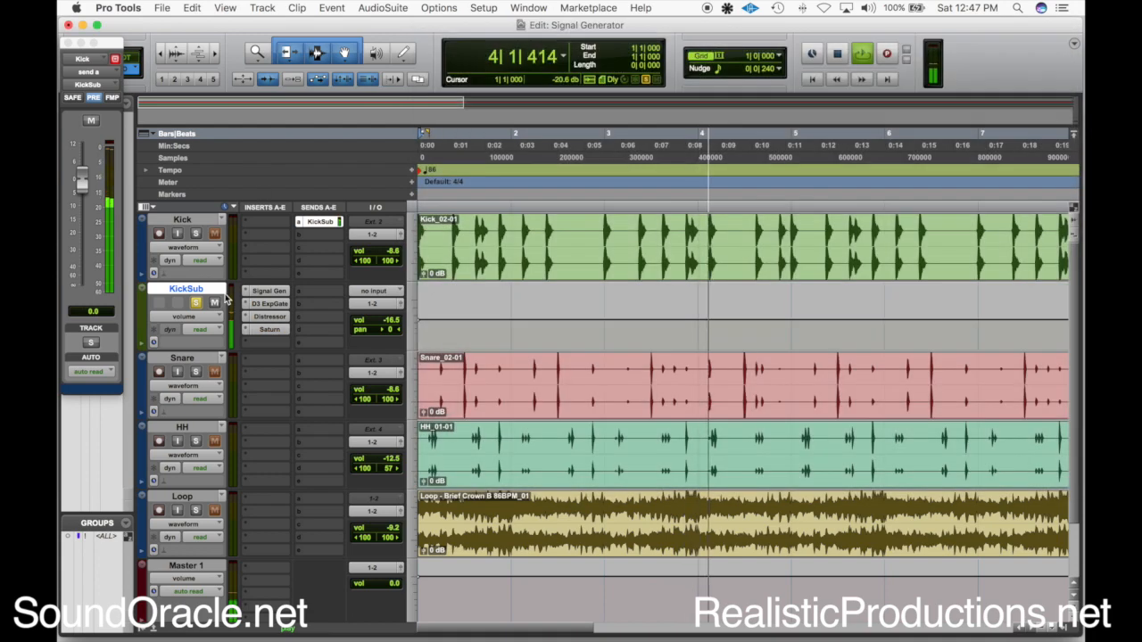
Lower the KickSub volume to -22.8 dB with playback stopped, and play the full mix with the KickSub solo cleared.
click(271, 316)
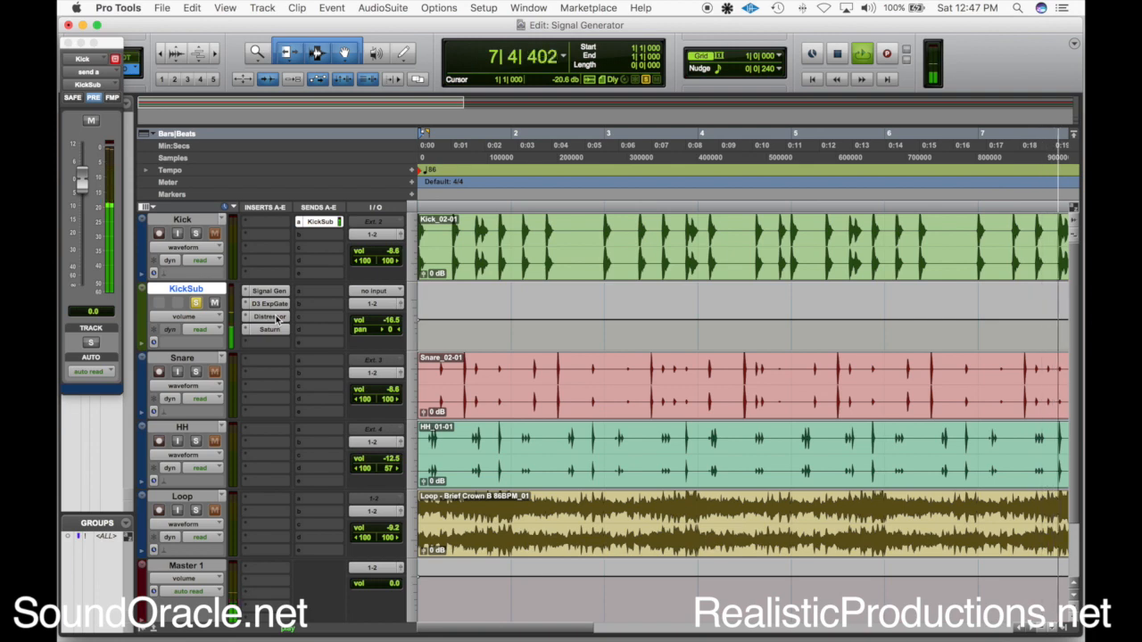
key(space)
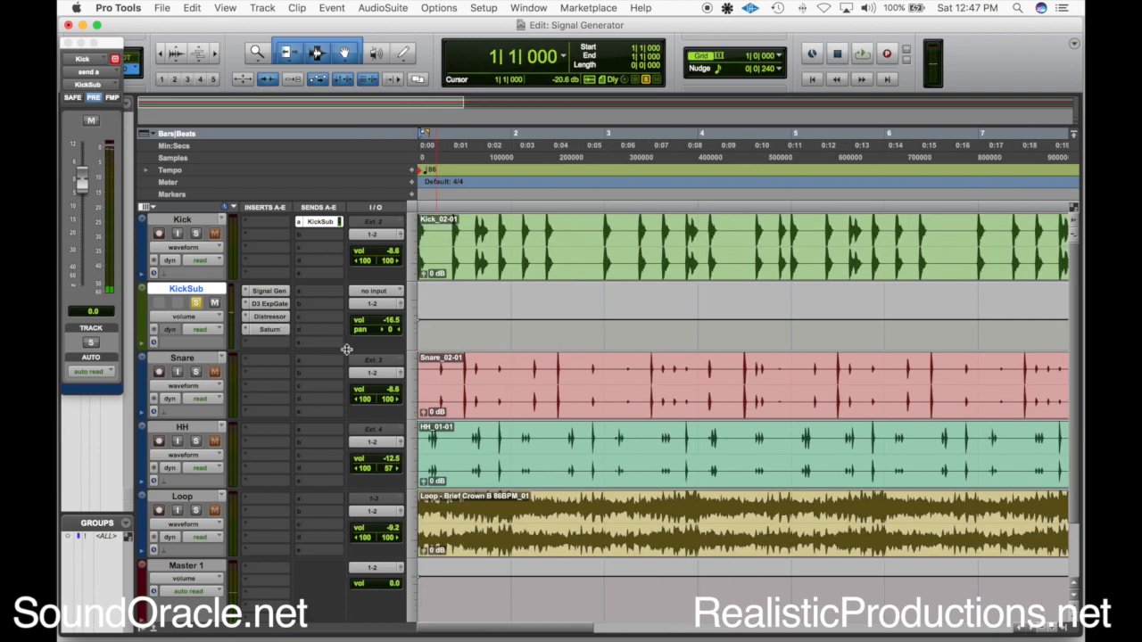
click(382, 326)
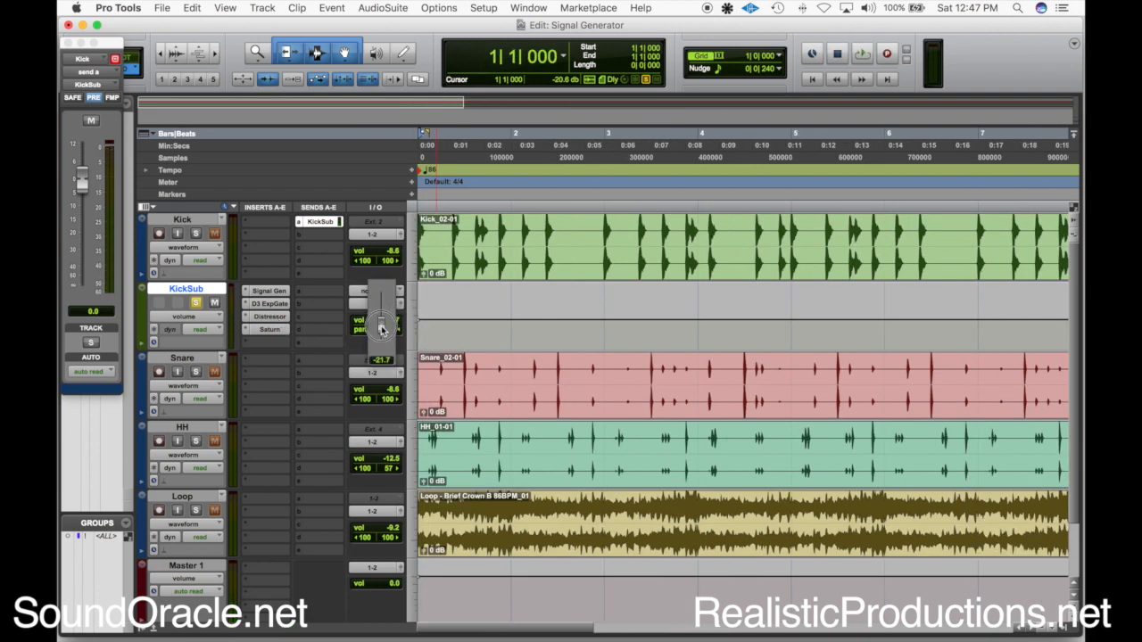
drag(382, 328, 382, 331)
key(space)
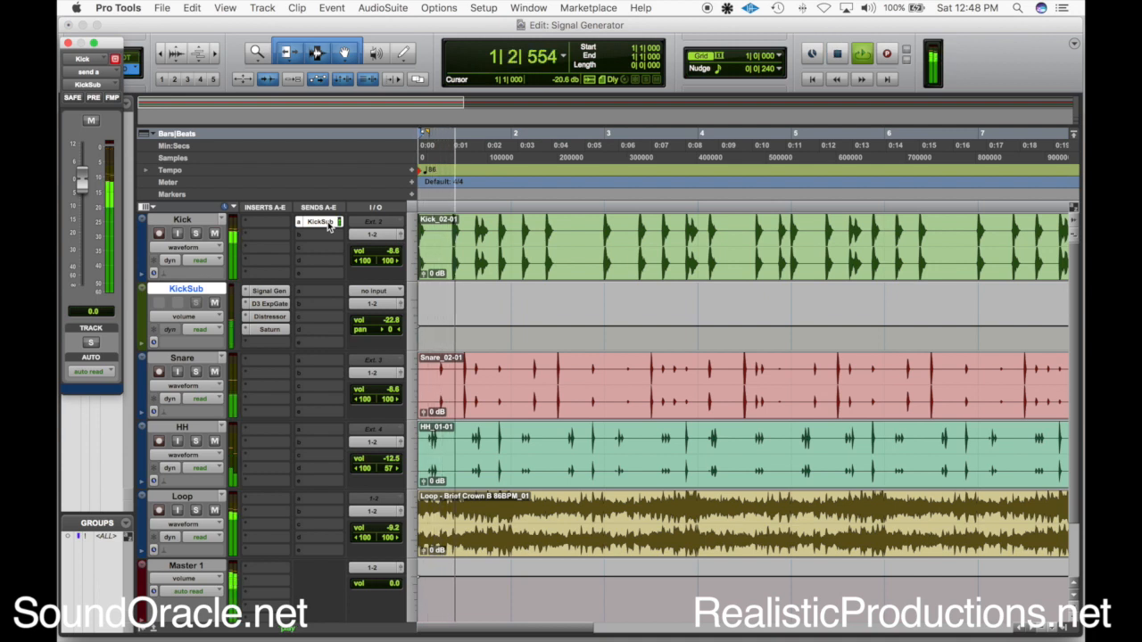
Compare the full mix with and without KickSub by toggling its mute during playback, leave it unmuted, and stop playback.
click(214, 303)
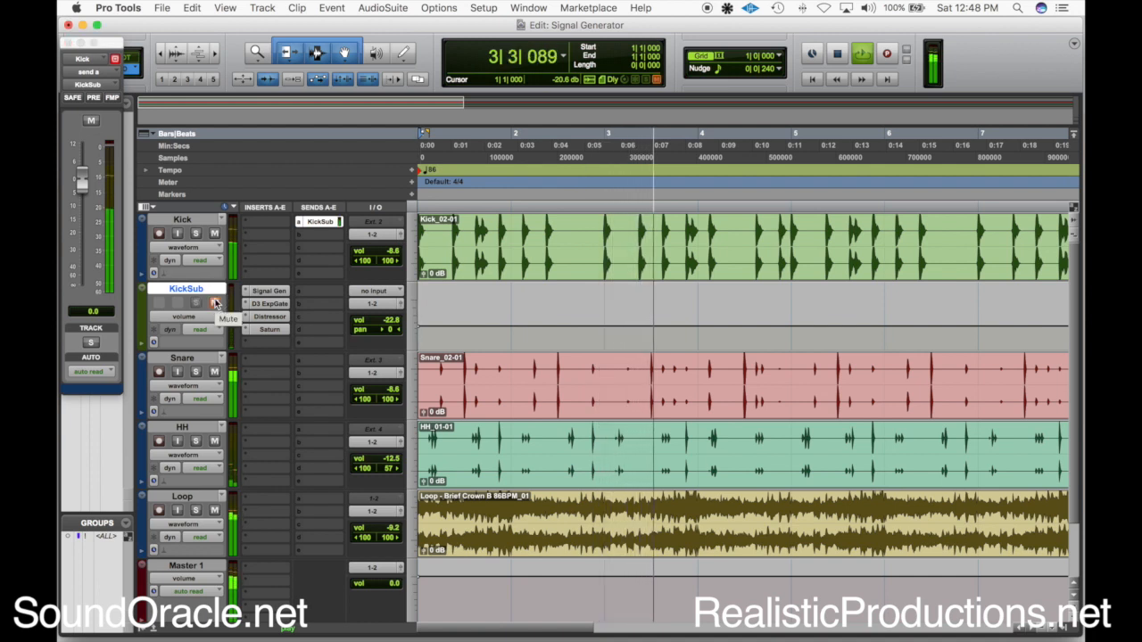
click(215, 303)
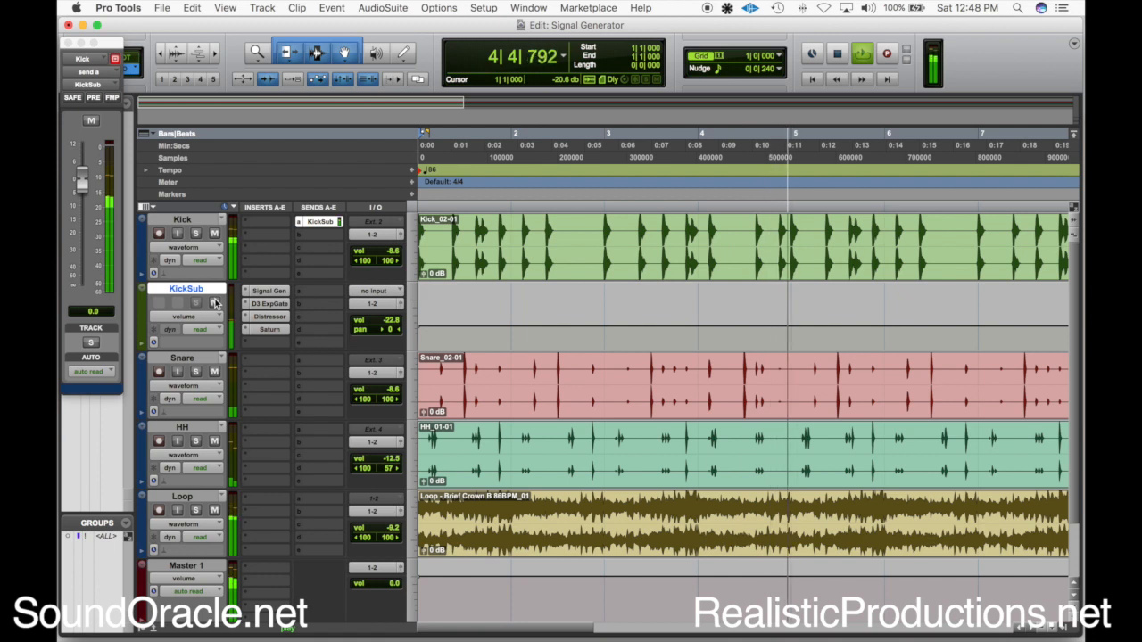
click(214, 304)
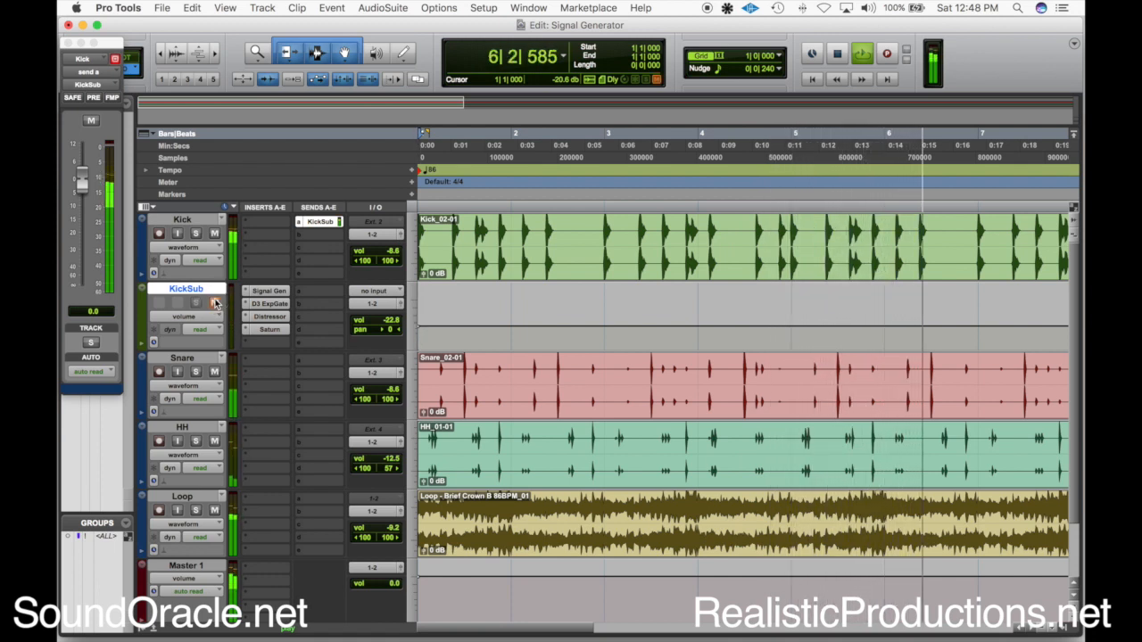
click(214, 304)
key(space)
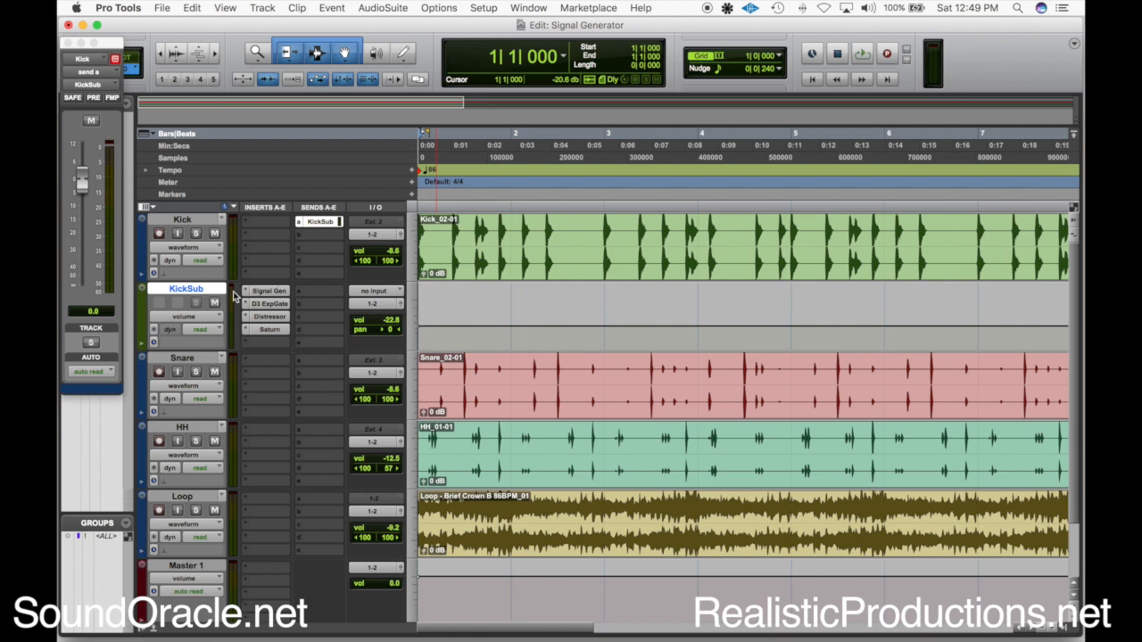
scroll(198, 291, down, 3)
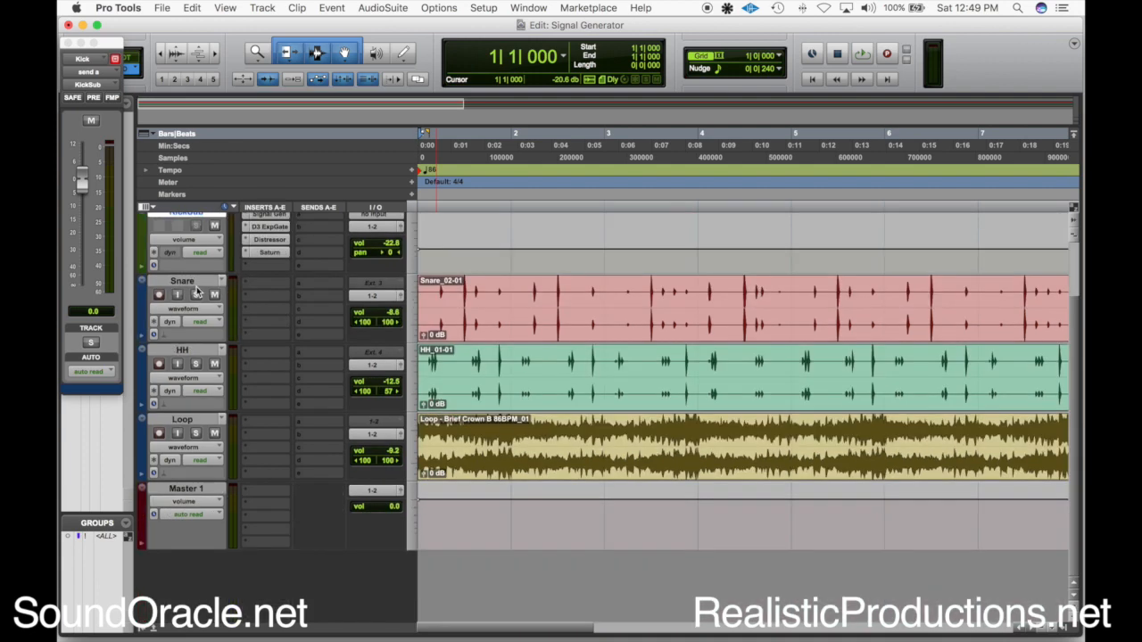
scroll(198, 291, up, 3)
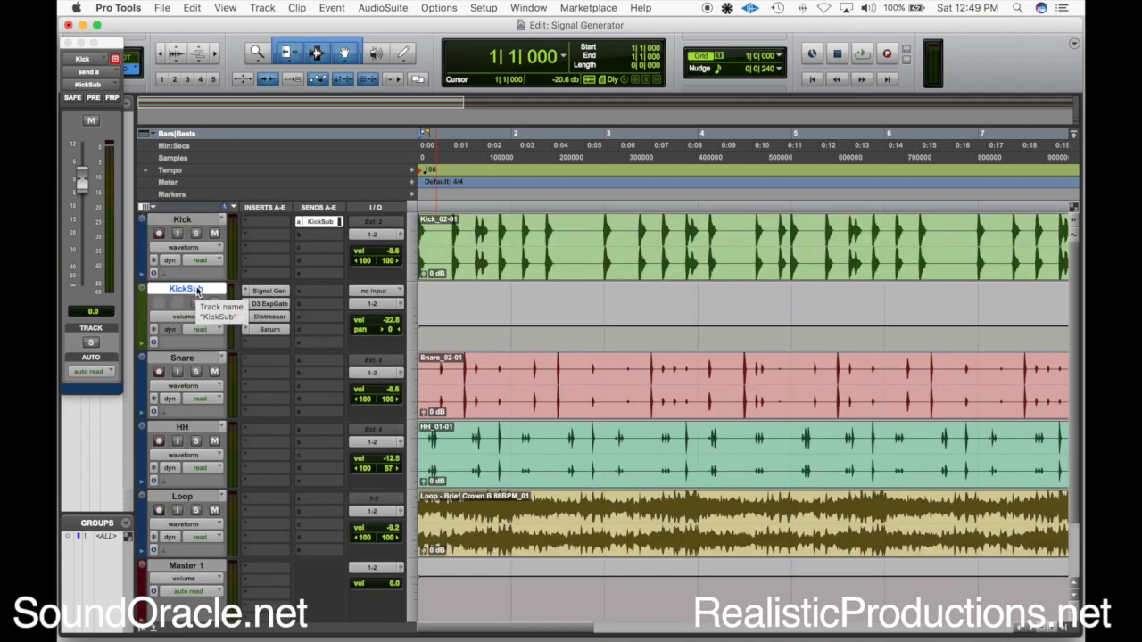
key(r)
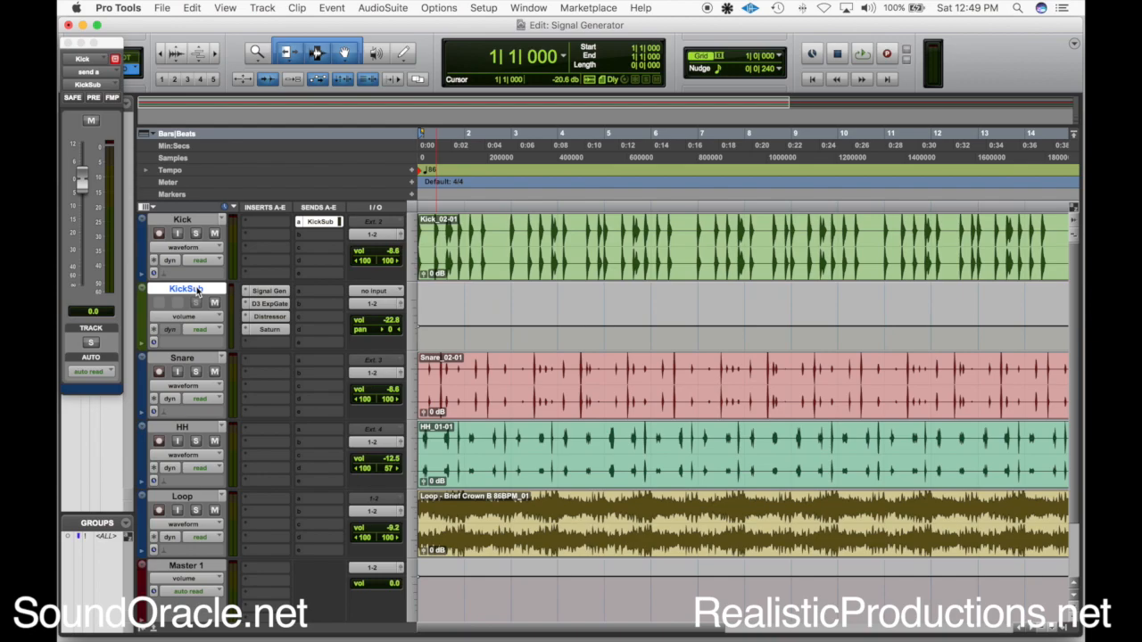